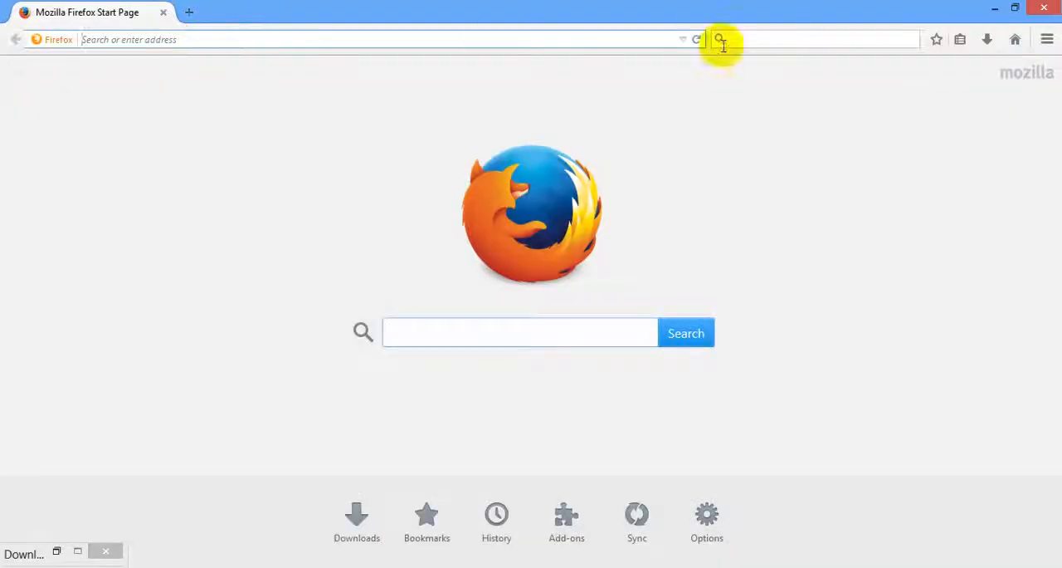
Open wordpress.org and search the site for "wp clone".
type("wordpress.com/")
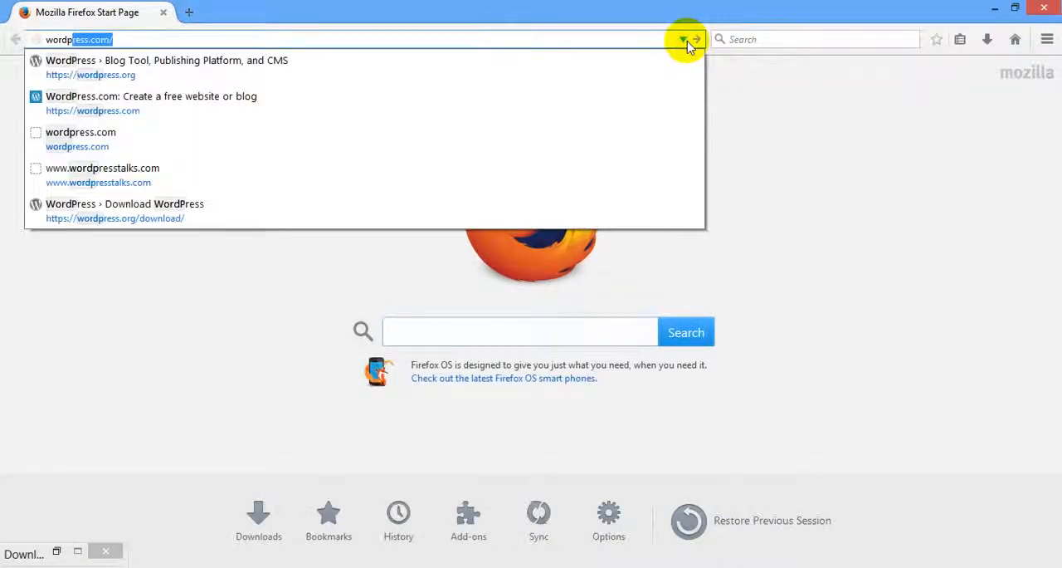
left_click(691, 40)
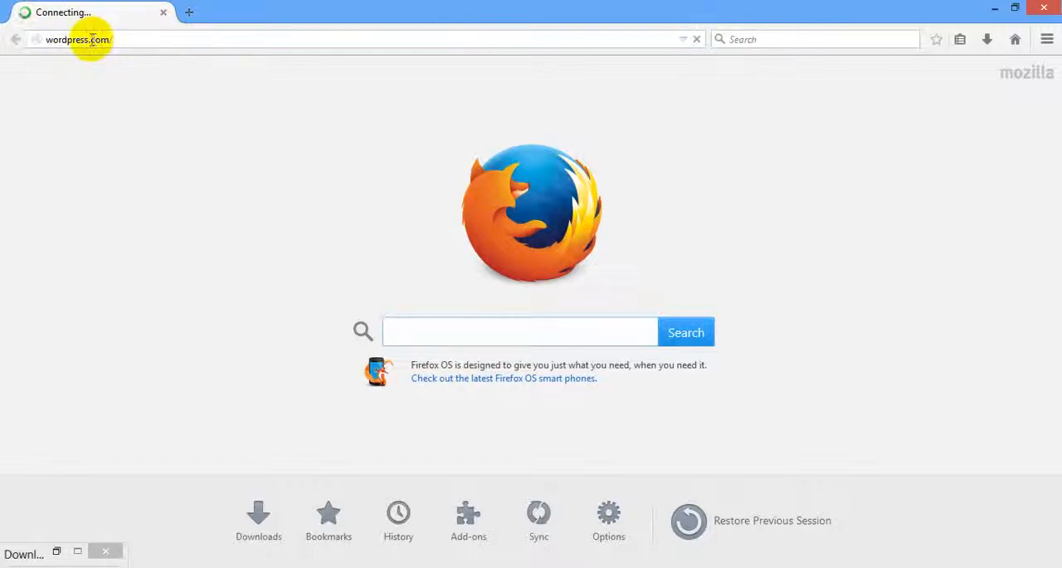
left_click_drag(91, 40, 172, 34)
type("o")
key("Return")
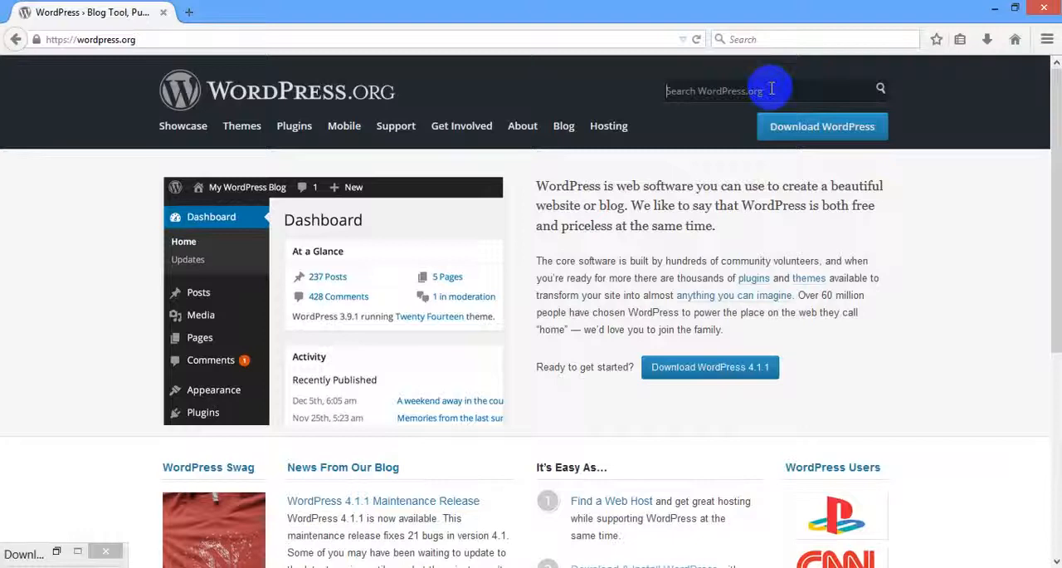
type("wp clone")
key("Return")
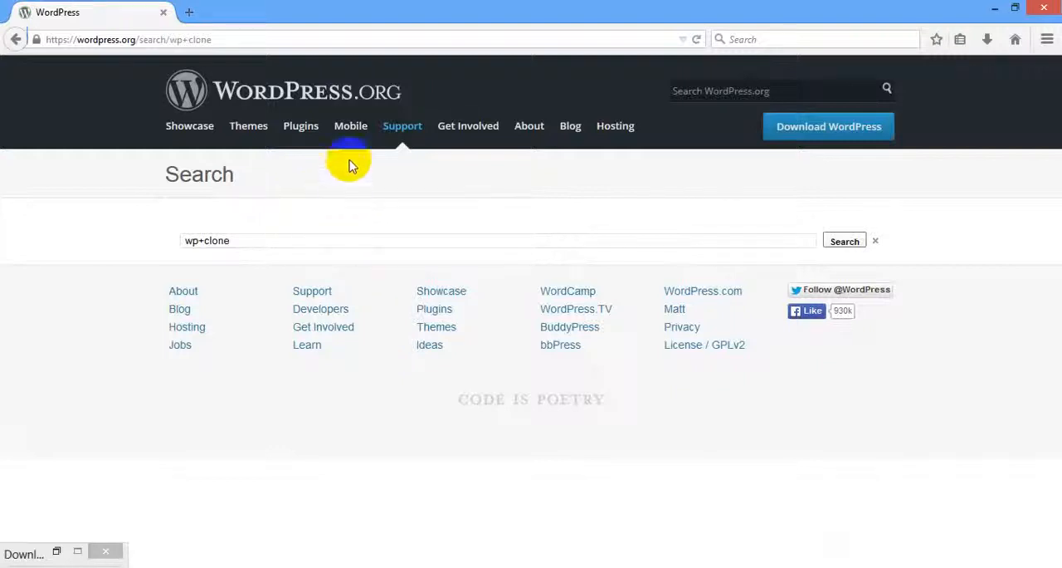
Go to the WordPress Plugin Directory and search the plugins for "wp clone".
left_click(286, 127)
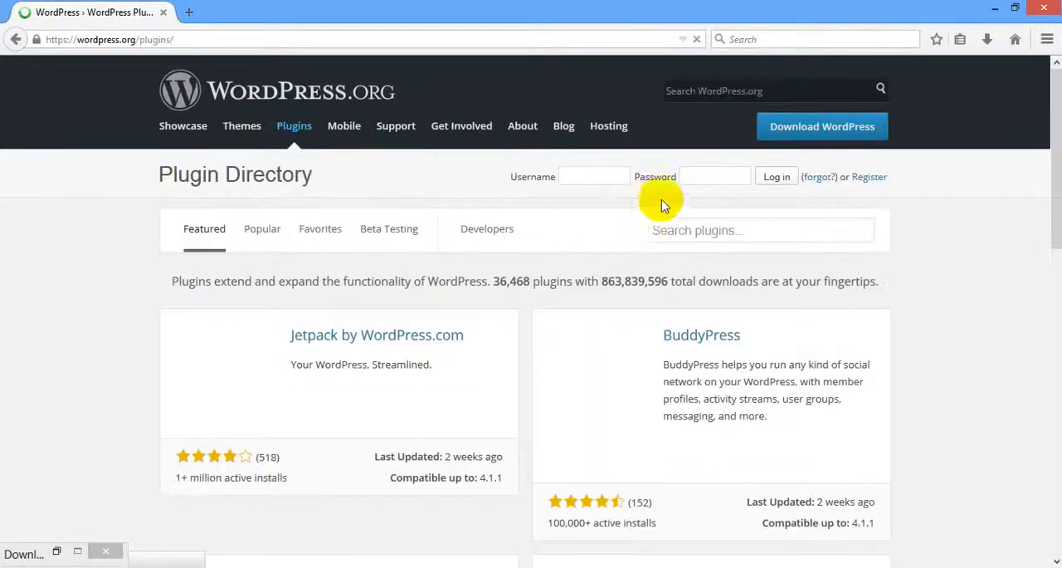
left_click(731, 237)
type("W")
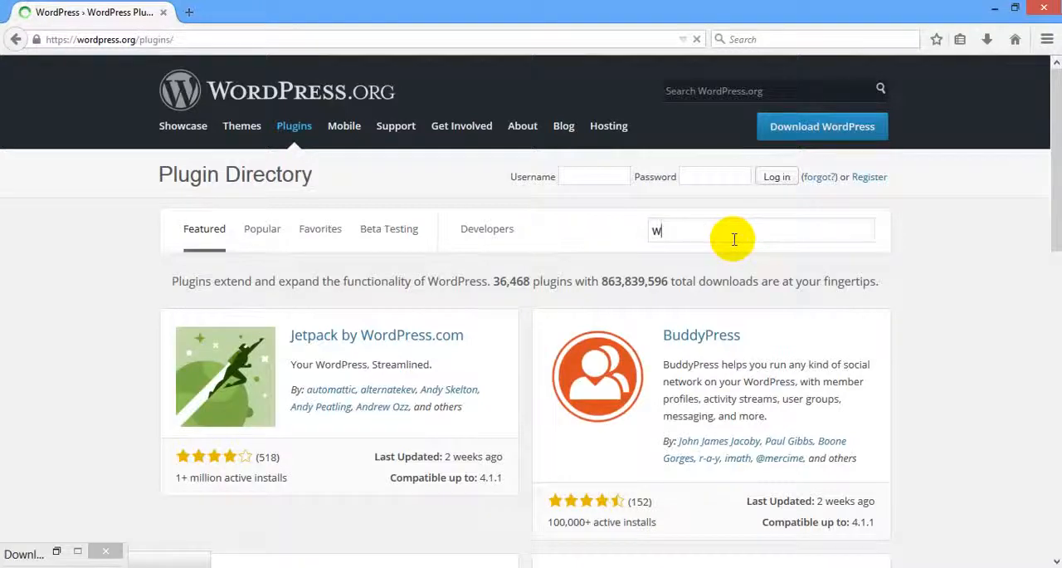
type("p clone")
key("Return")
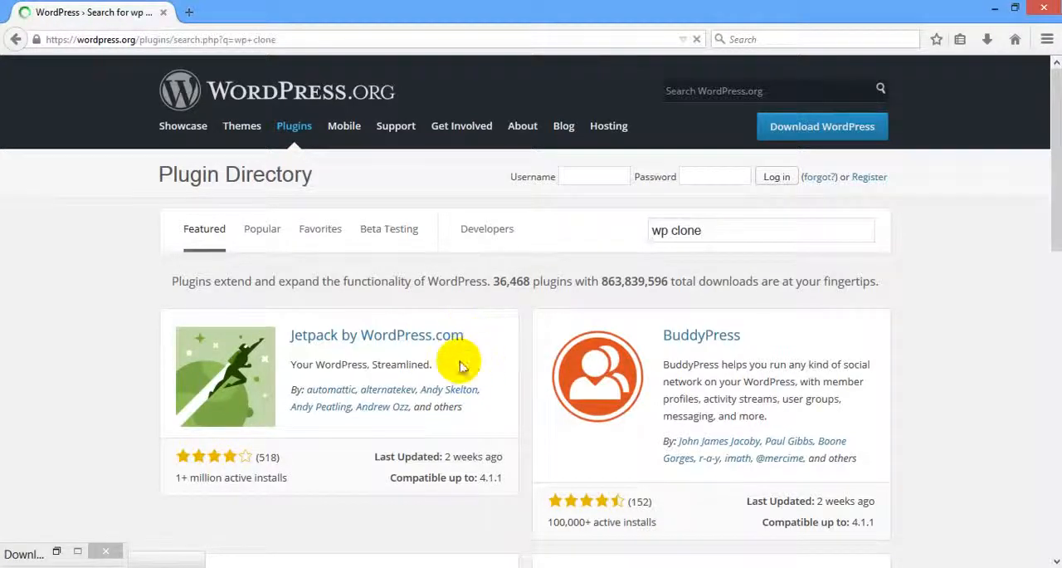
Open the WP Clone by WP Academy plugin page and read through its description.
scroll(355, 348, "down", 2)
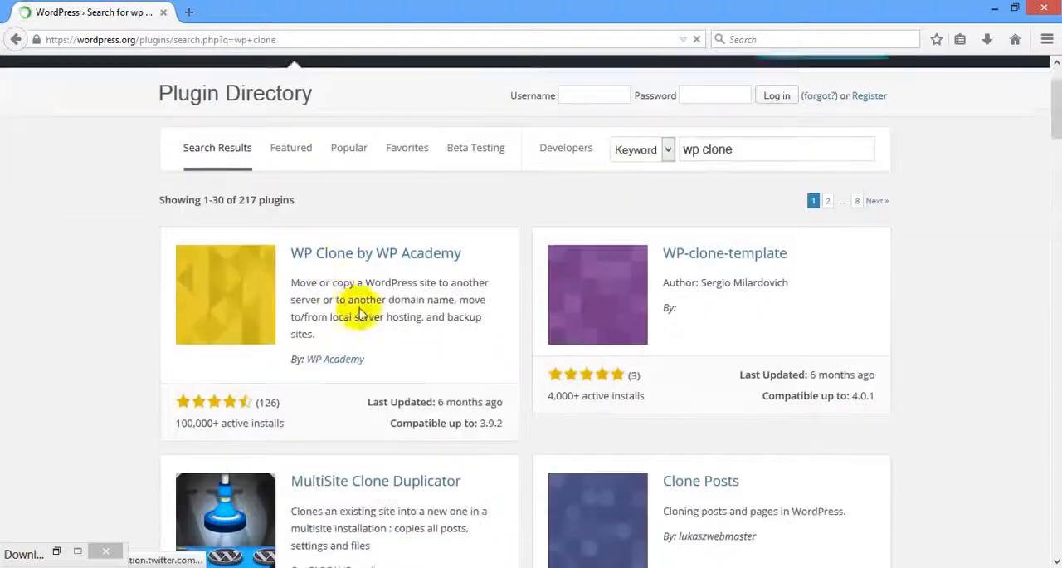
left_click(358, 244)
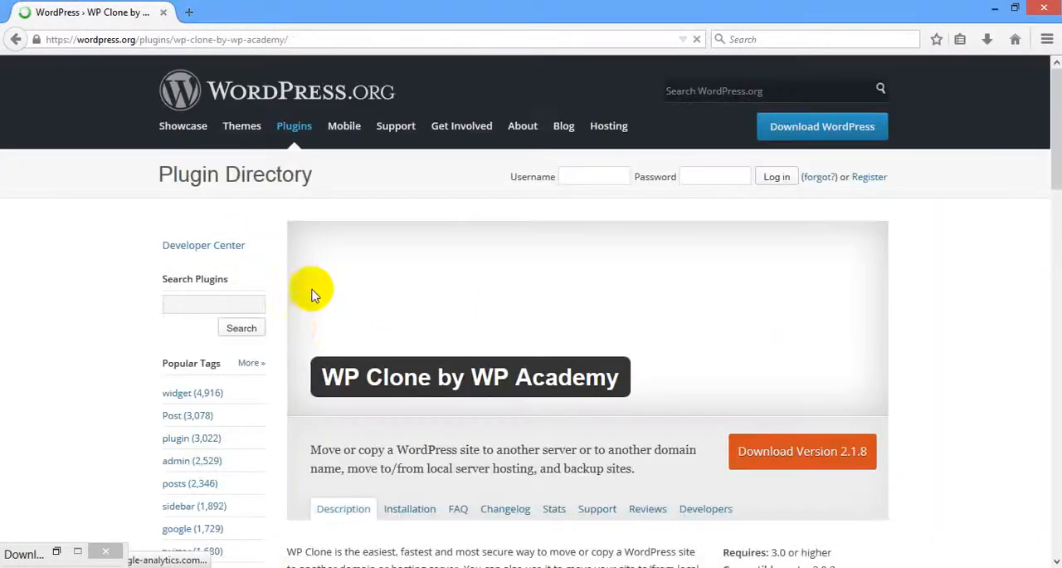
scroll(296, 327, "down", 3)
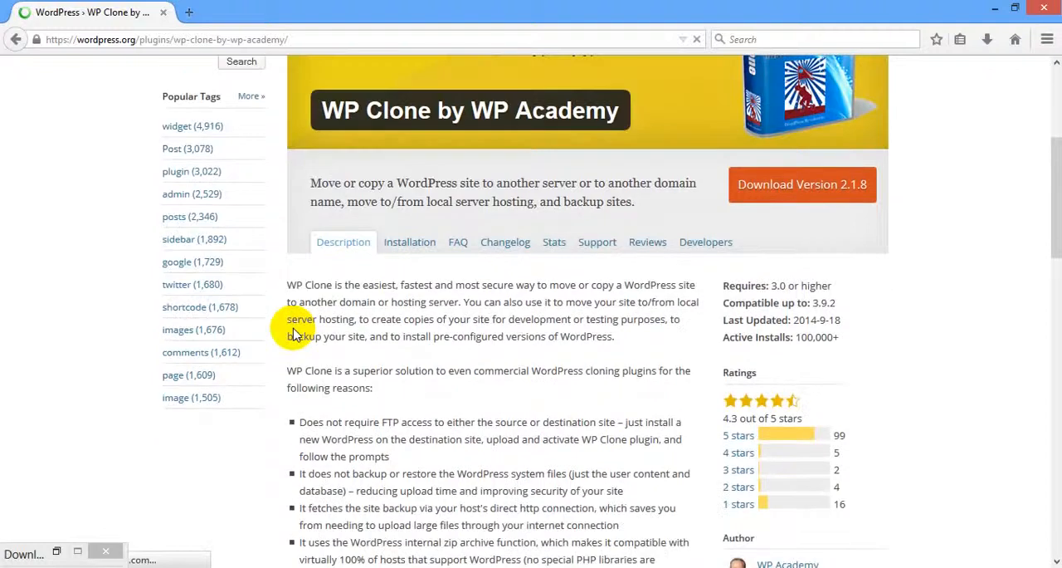
scroll(295, 332, "down", 2)
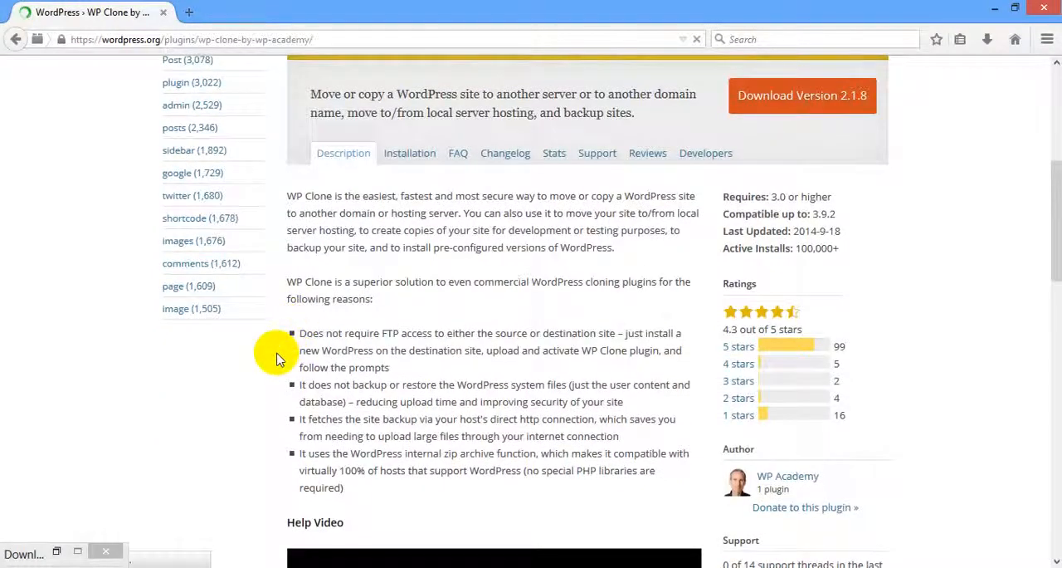
scroll(278, 359, "down", 2)
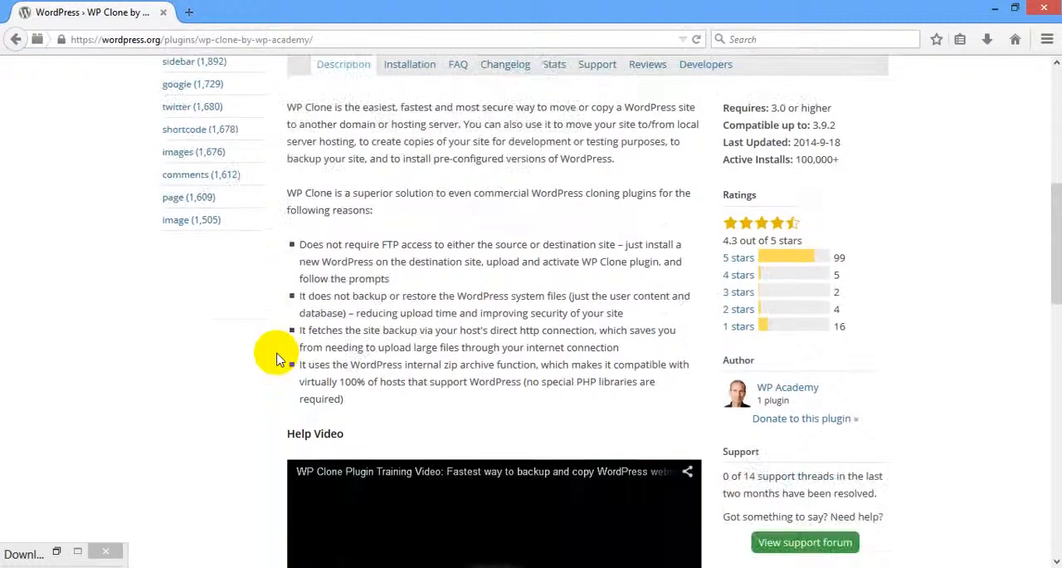
scroll(363, 367, "up", 4)
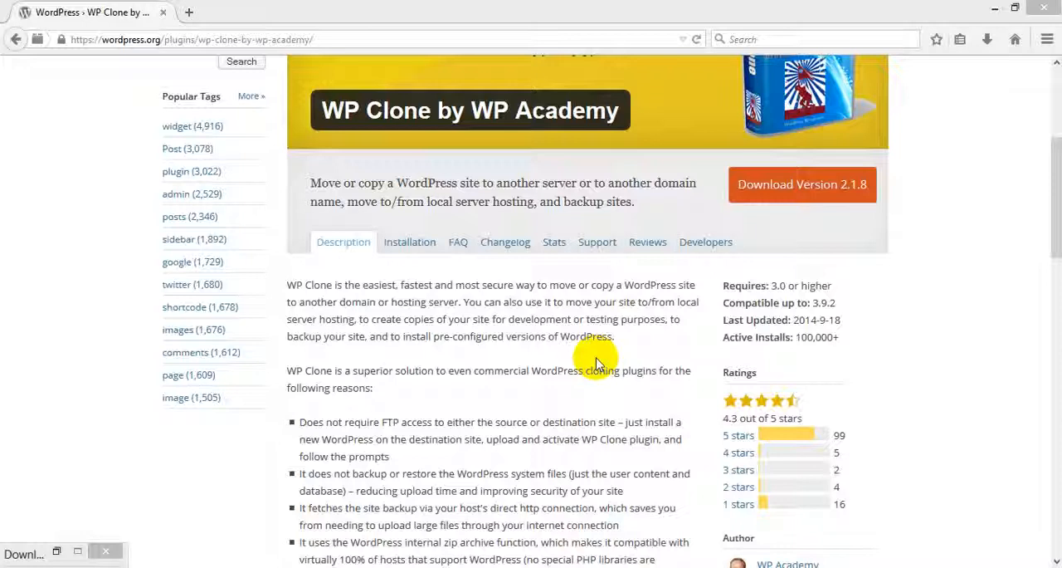
Check the WampServer icon among the hidden system tray icons.
left_click(907, 566)
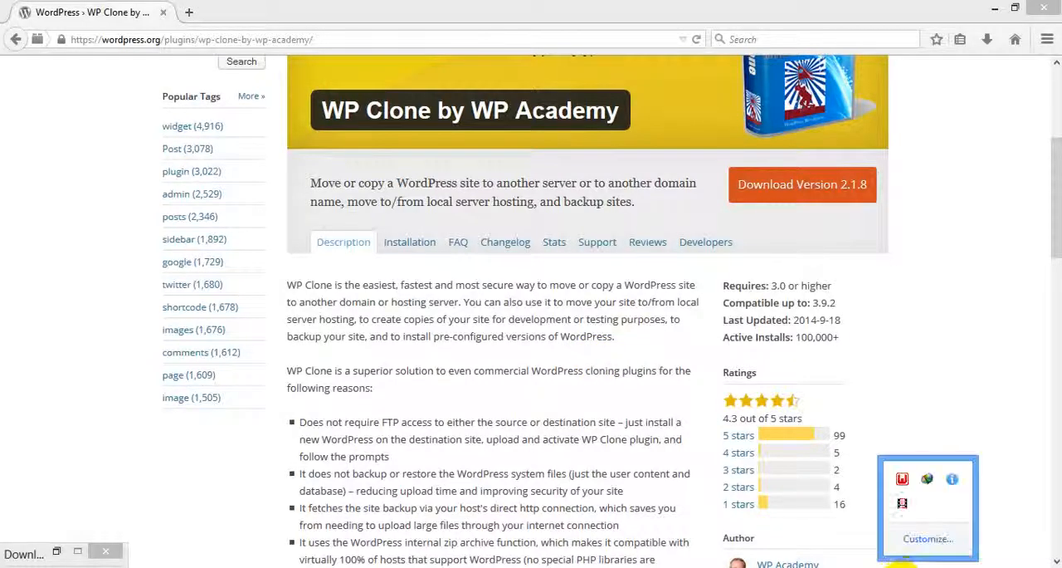
left_click(942, 394)
left_click(926, 566)
left_click(734, 10)
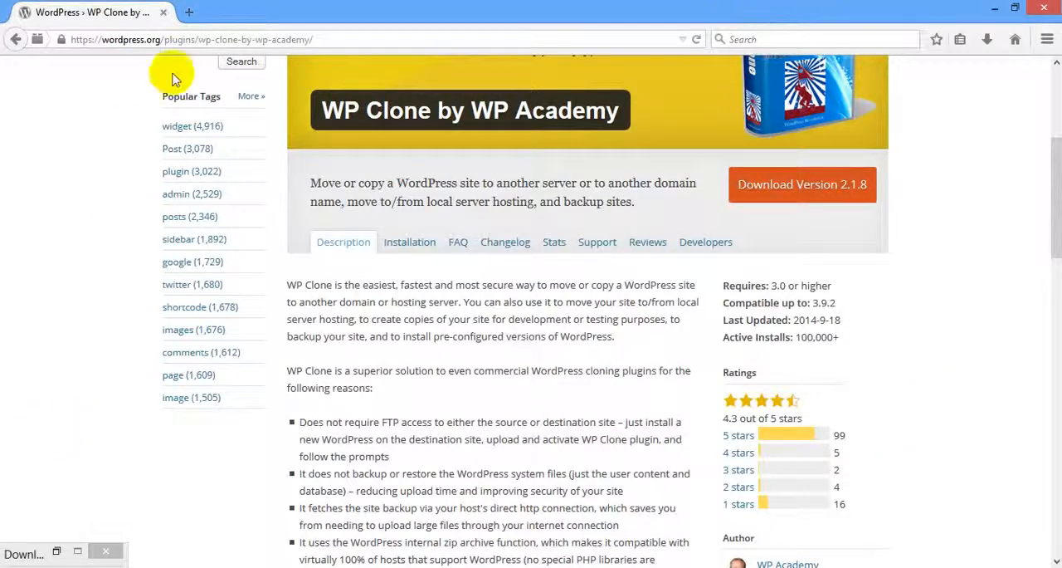
Switch to File Explorer and permanently delete all files in the wamp www folder.
left_click(32, 566)
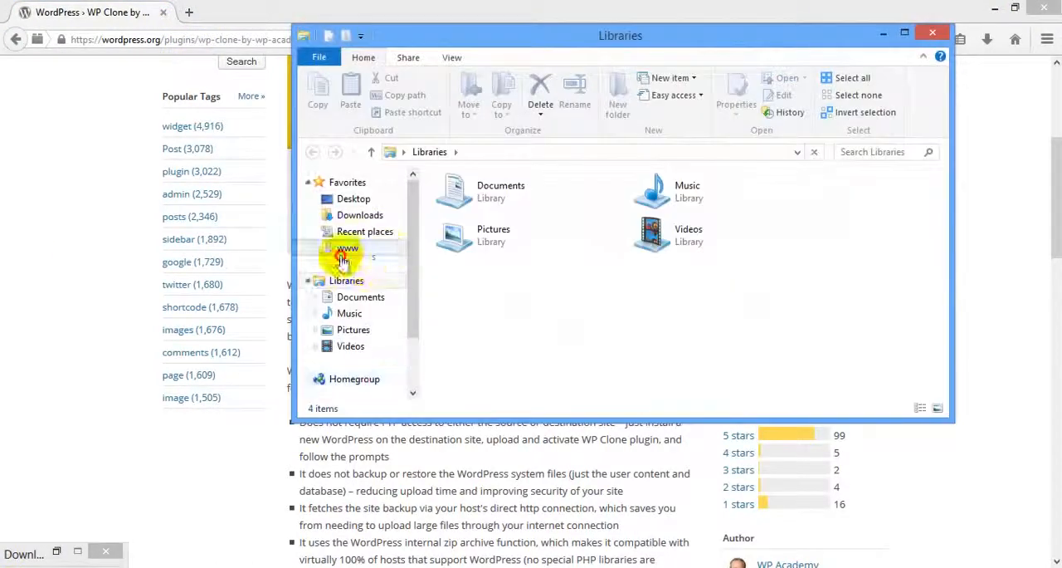
left_click(340, 249)
key("ctrl+a")
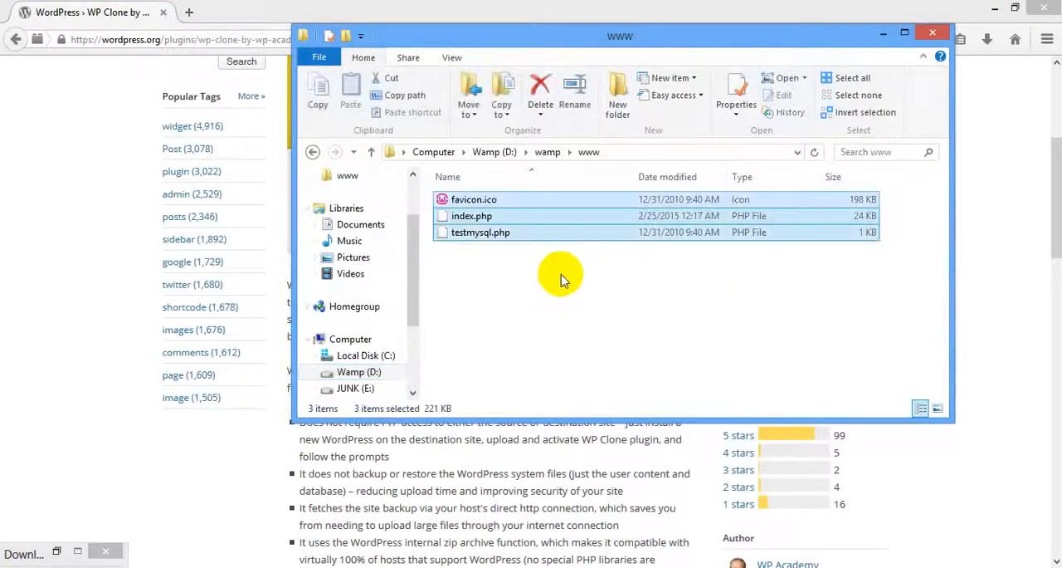
key("shift+Delete")
key("Return")
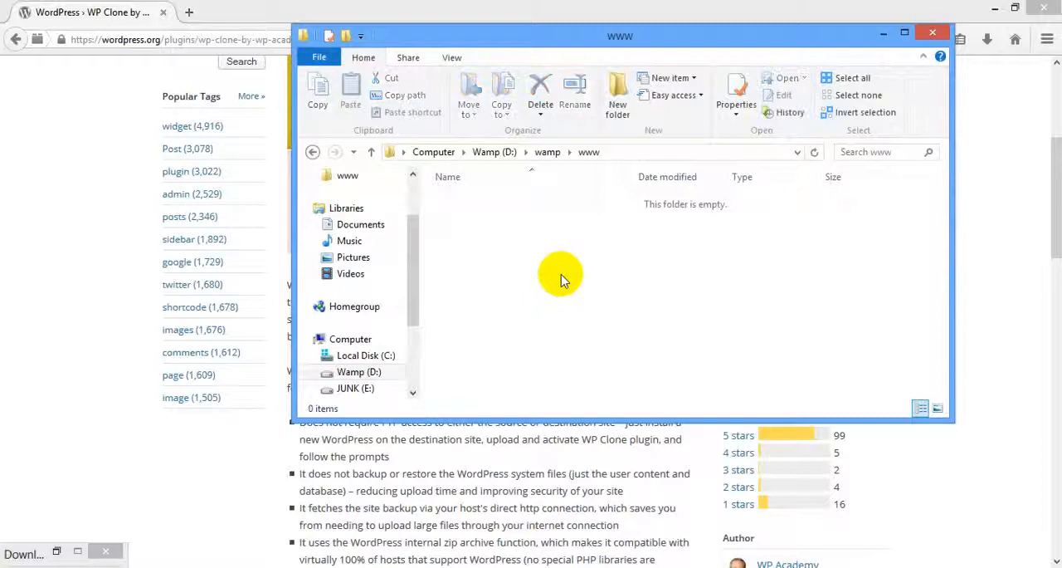
Create a folder named "tutorials" in the www folder and open it.
left_click(623, 94)
type("tutorials")
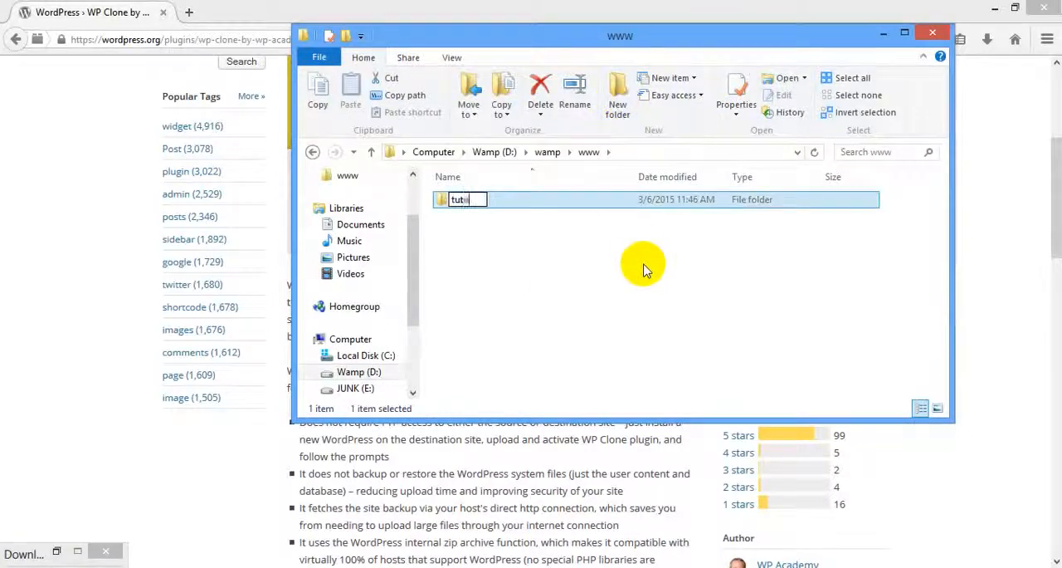
key("Return")
key("Return")
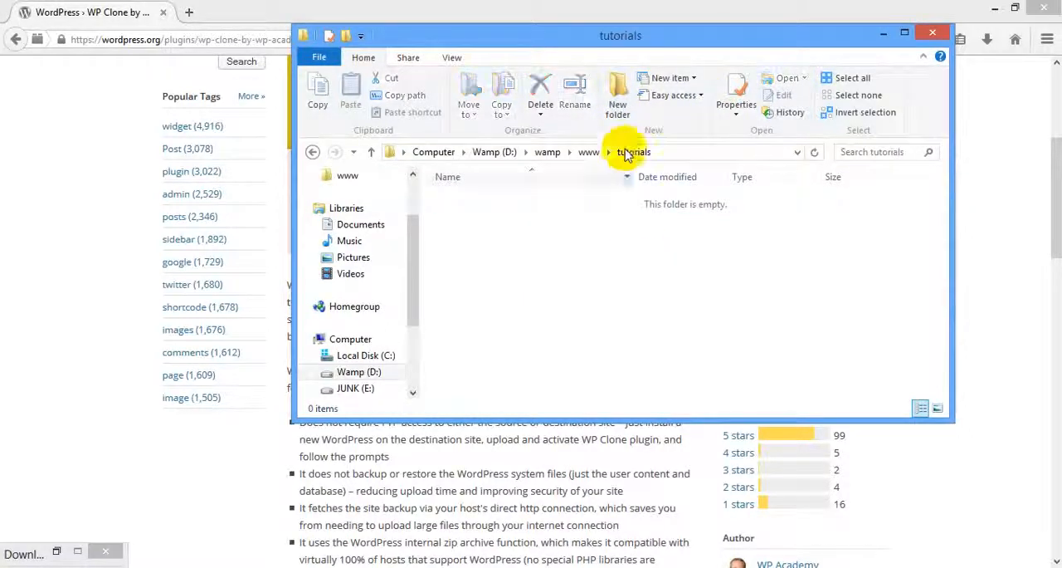
Create a folder named "from" inside tutorials and open it.
left_click(621, 98)
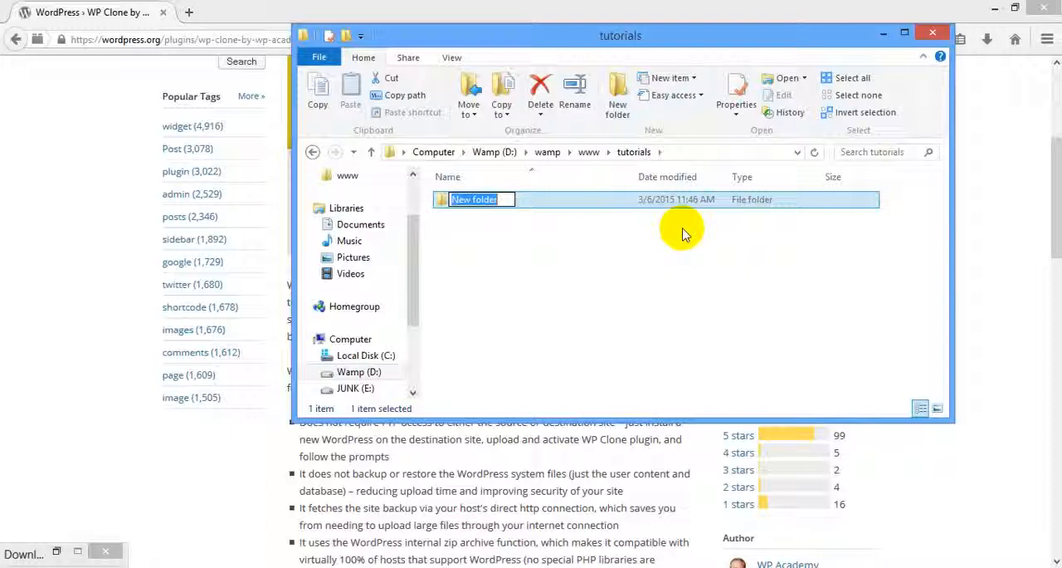
type("from")
key("Return")
key("Return")
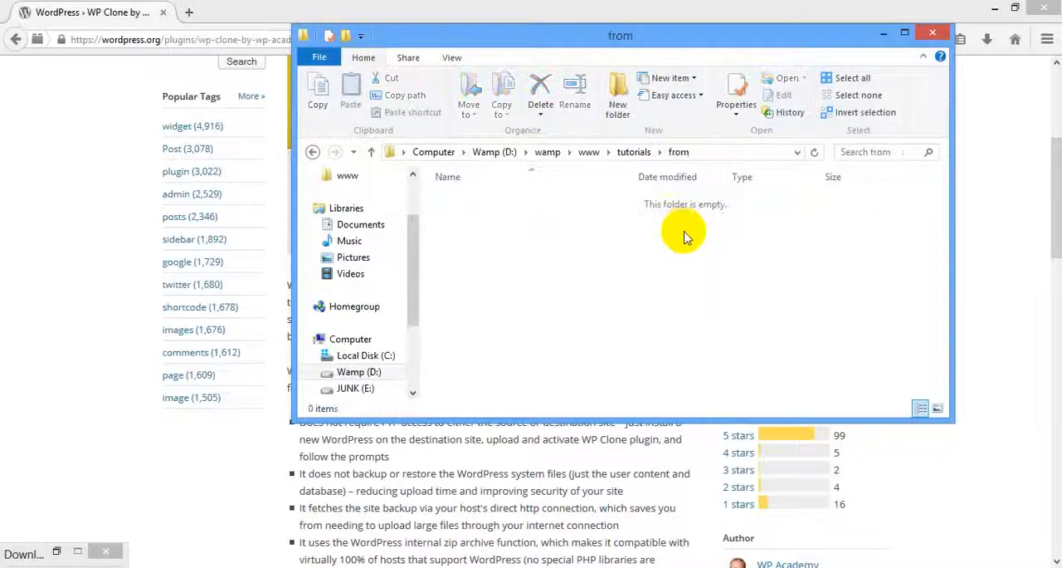
Open the downloaded wordpress-4.1.1.zip and copy everything in its wordpress folder into the "from" folder.
left_click(53, 552)
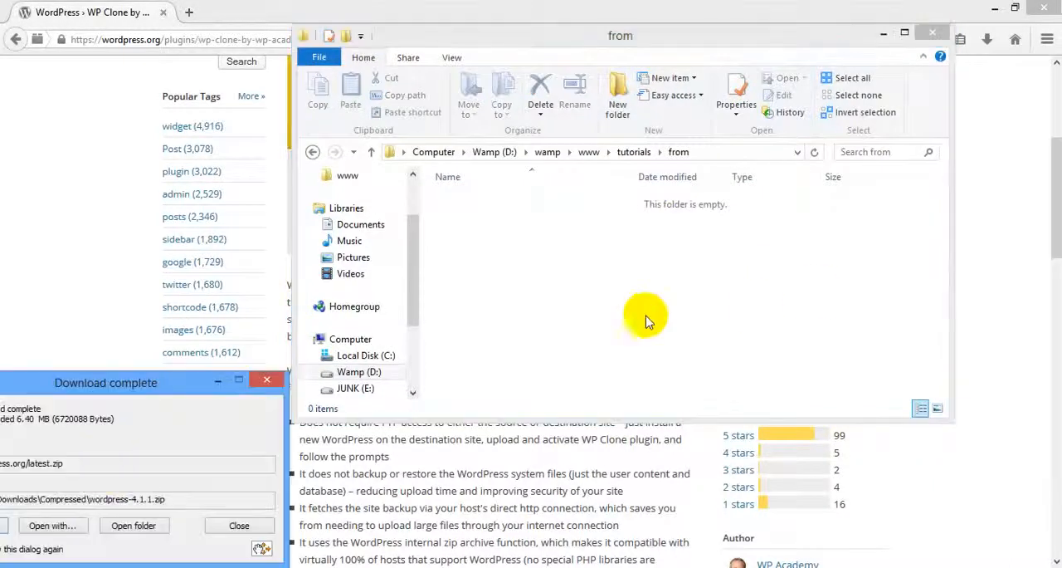
left_click(53, 522)
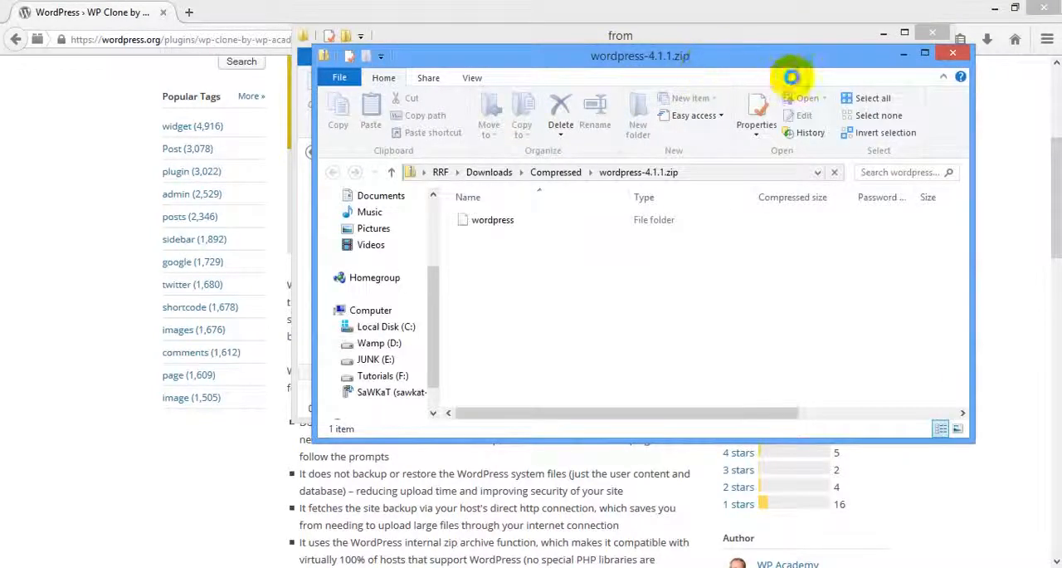
left_click_drag(715, 58, 514, 207)
left_click(170, 350)
double_click(170, 351)
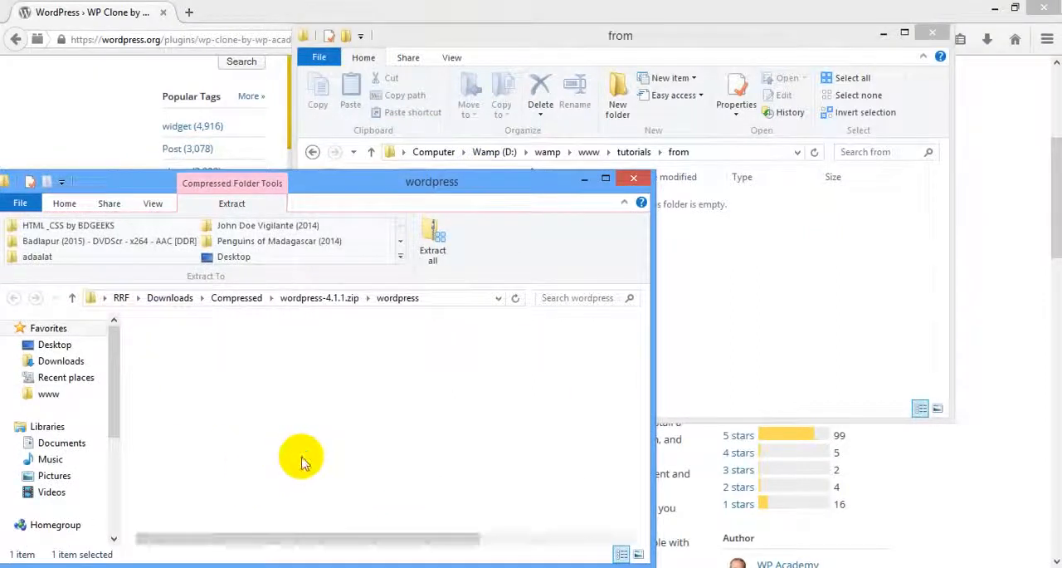
key("ctrl+a")
left_click_drag(261, 455, 722, 290)
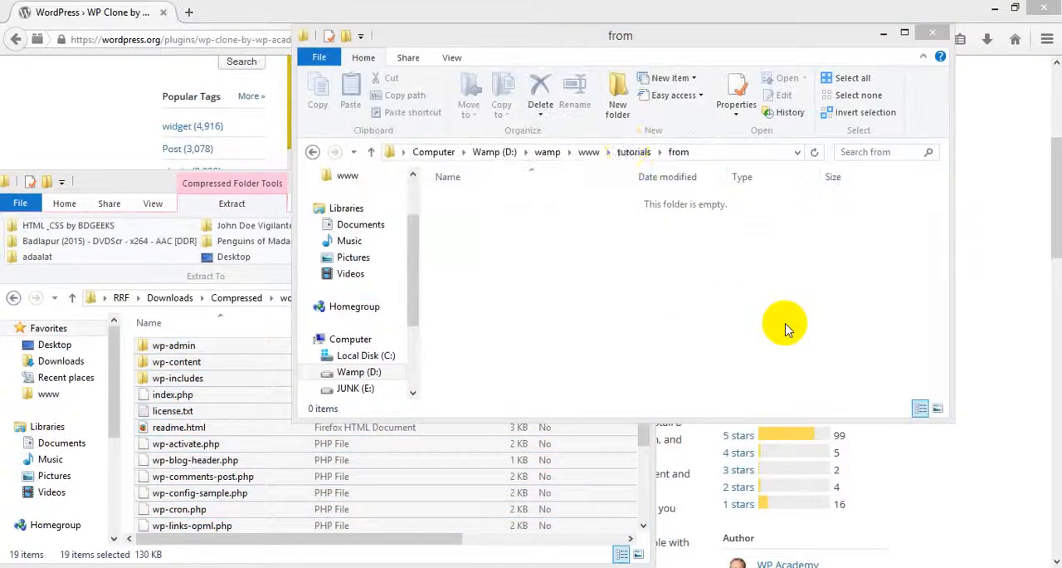
Create a second folder named "to" inside tutorials and copy all the WordPress files from the archive into it.
left_click(633, 152)
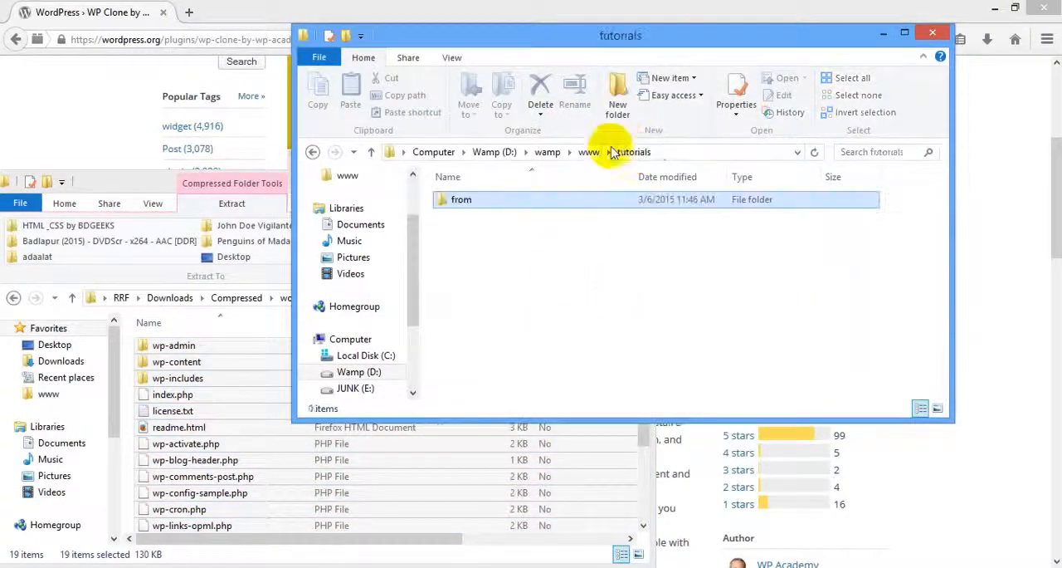
left_click(618, 104)
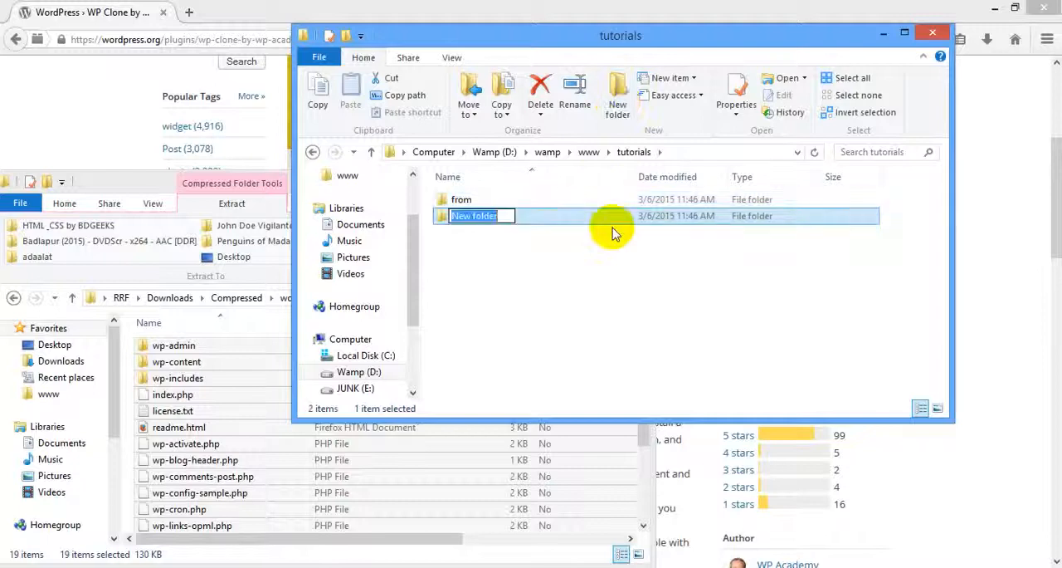
type("to")
key("Return")
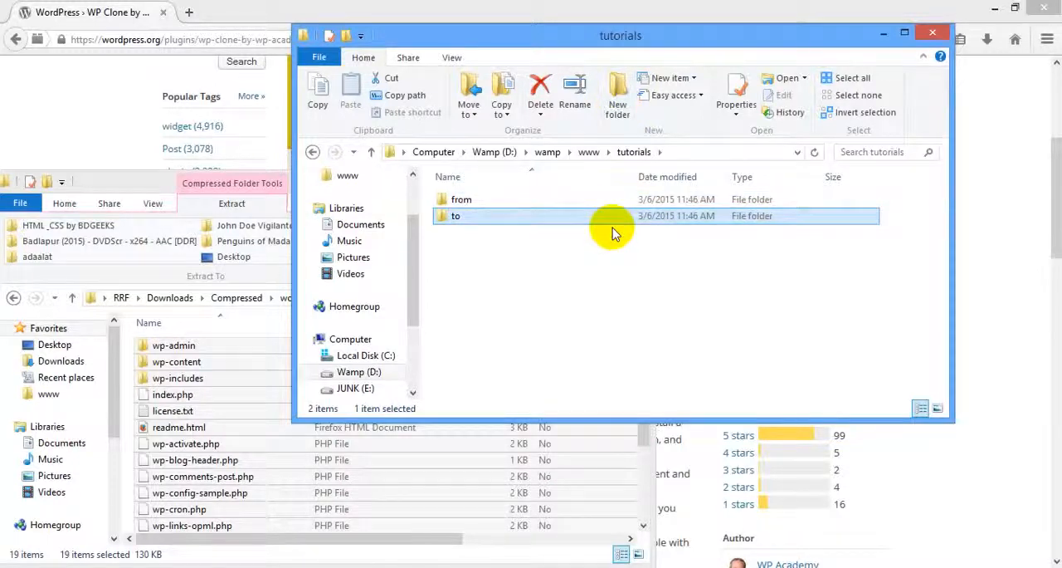
key("Return")
left_click_drag(255, 381, 641, 243)
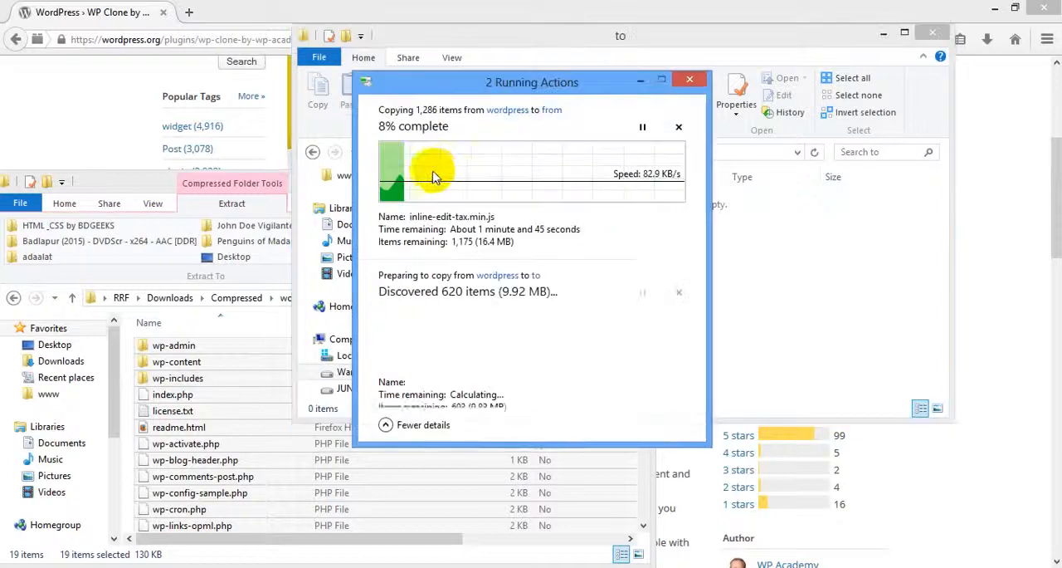
Switch back to Firefox and open localhost/phpmyadmin in a new tab.
left_click(206, 24)
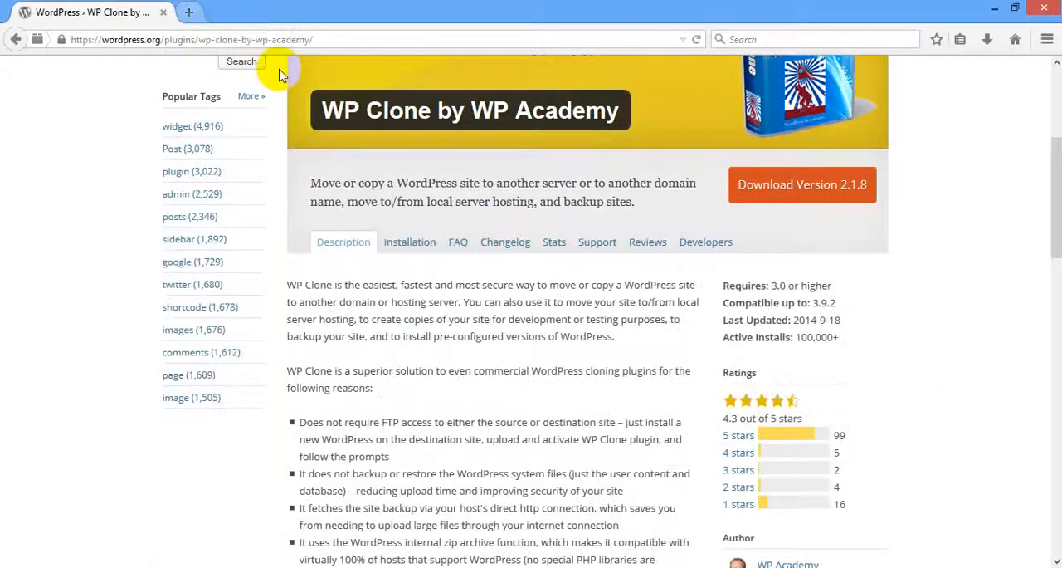
key("ctrl+t")
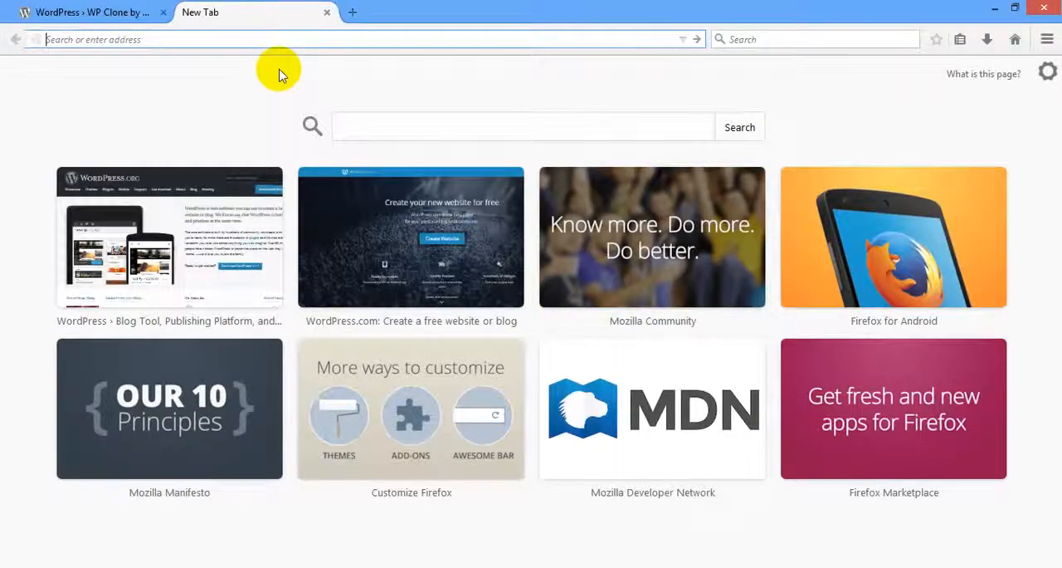
type("localhost/phpmy")
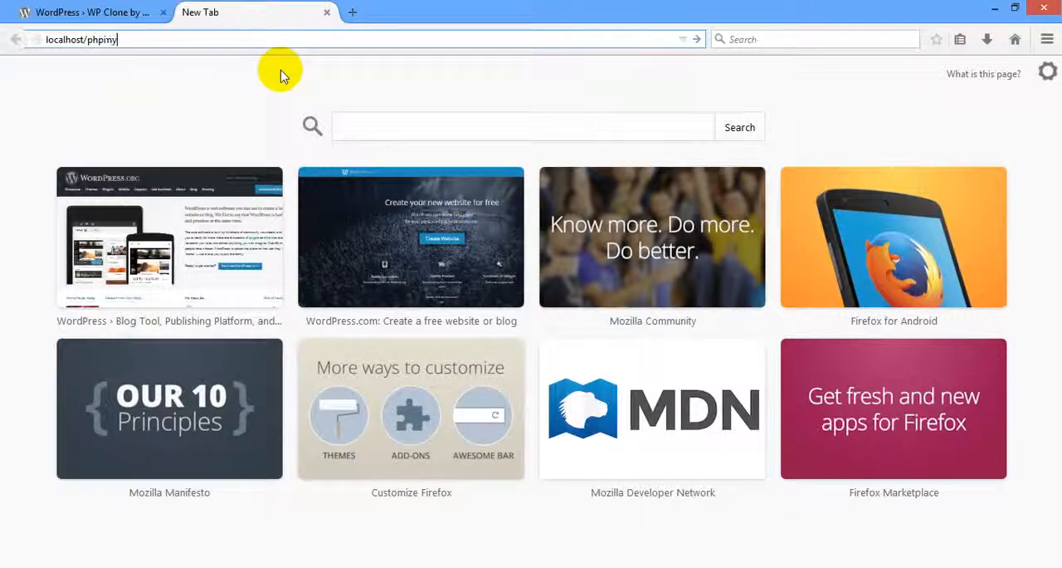
type("dmin")
key("Return")
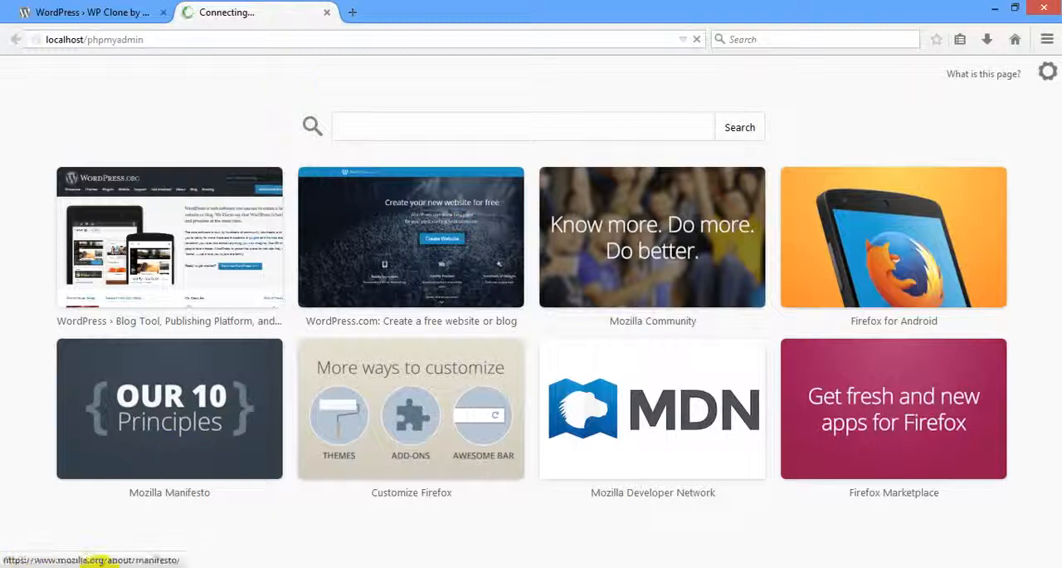
Check the progress of the WordPress file copies into the "from" and "to" folders while phpMyAdmin loads.
mouse_move(256, 521)
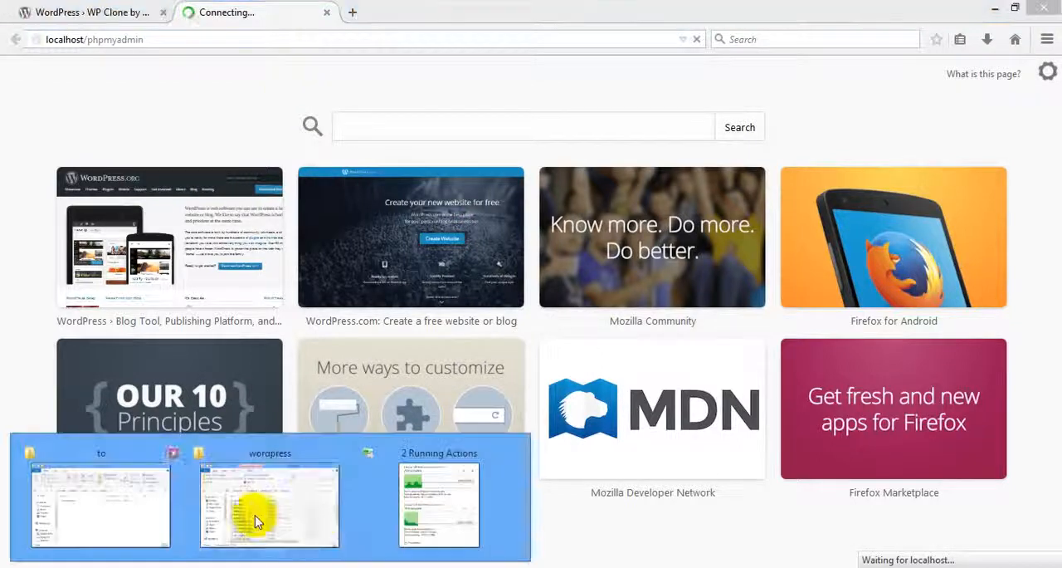
left_click(426, 490)
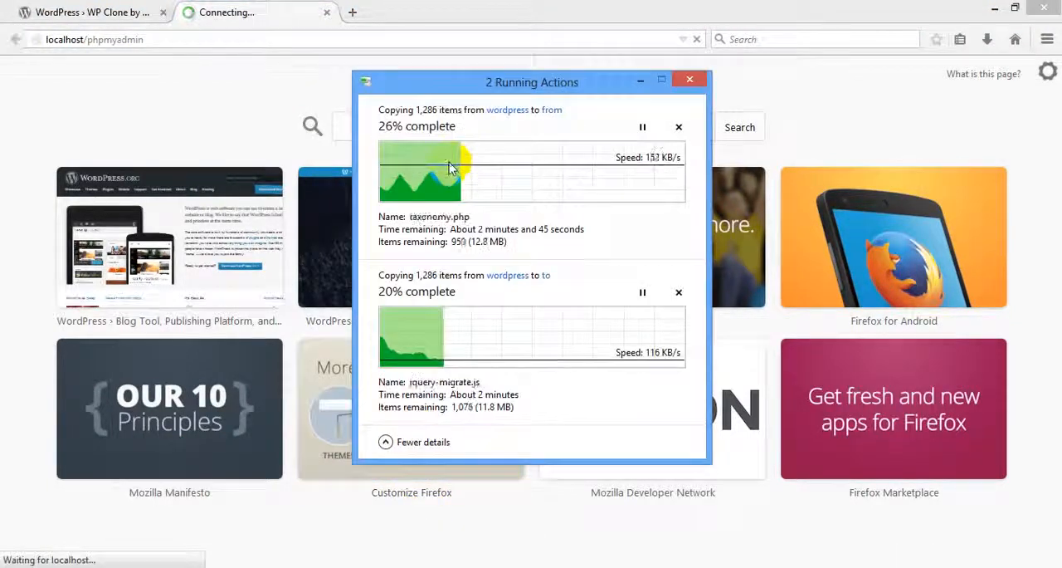
left_click(267, 7)
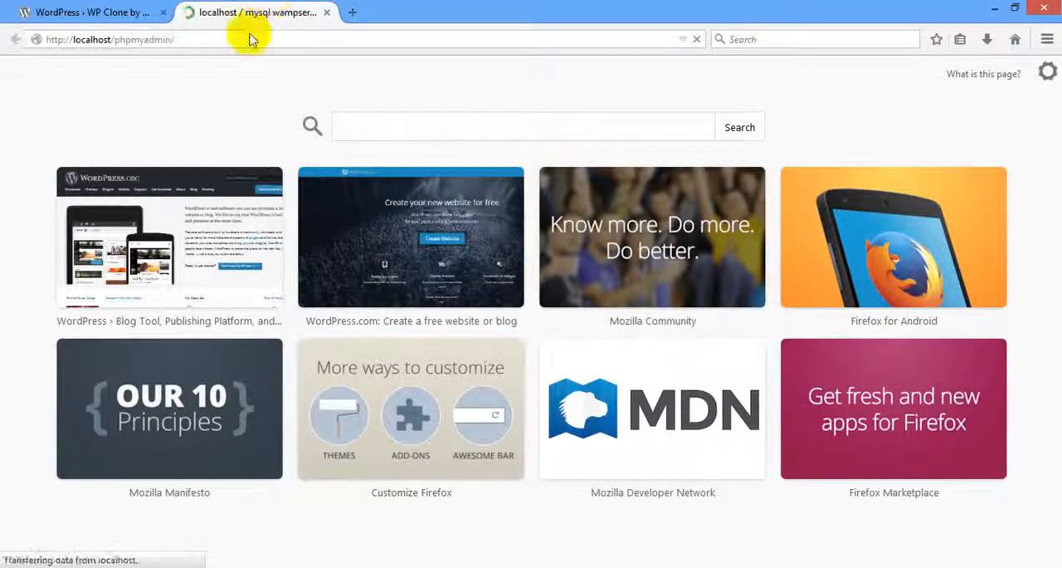
left_click(456, 507)
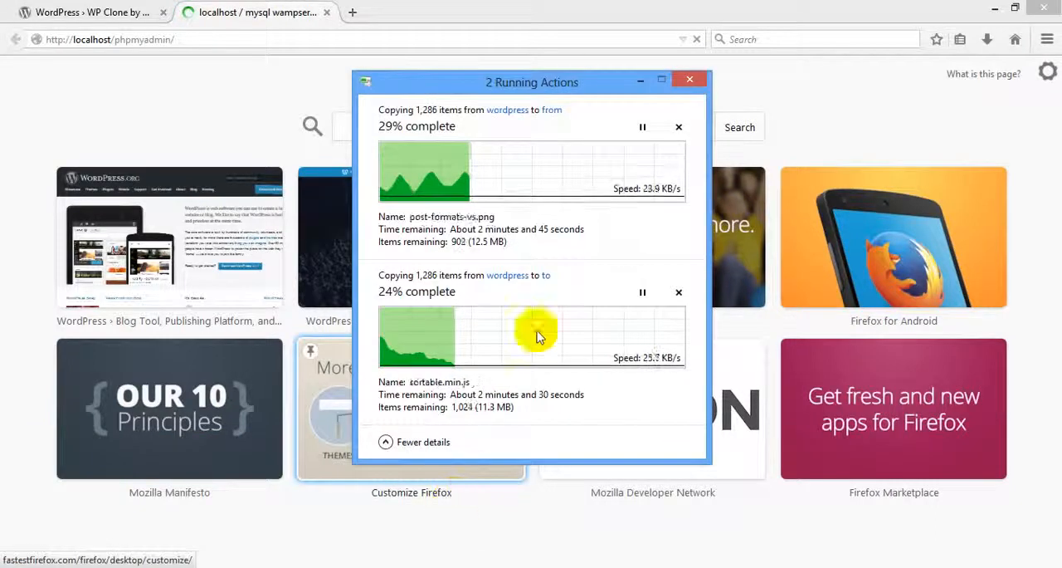
left_click(244, 8)
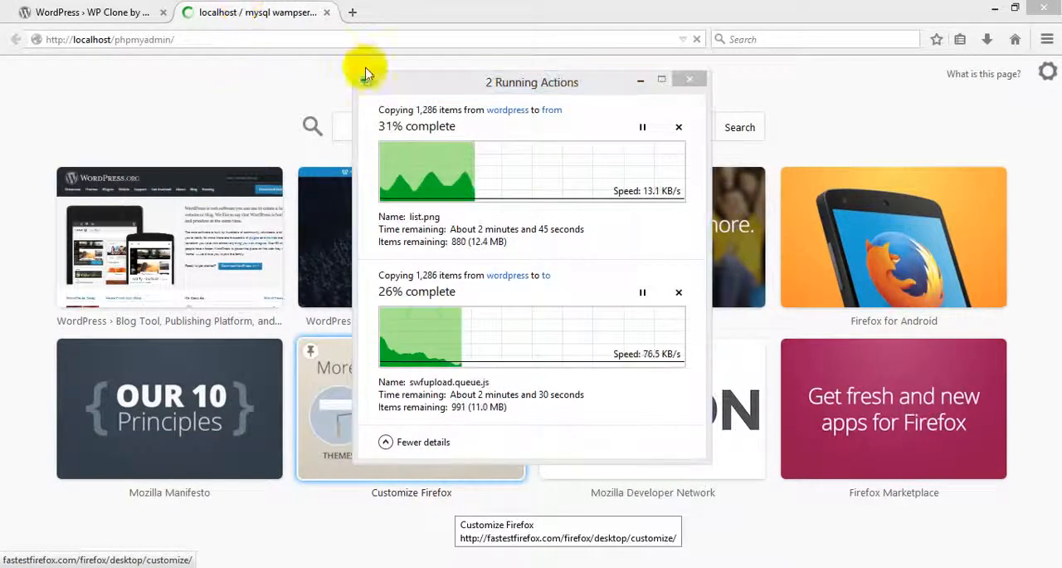
left_click(640, 81)
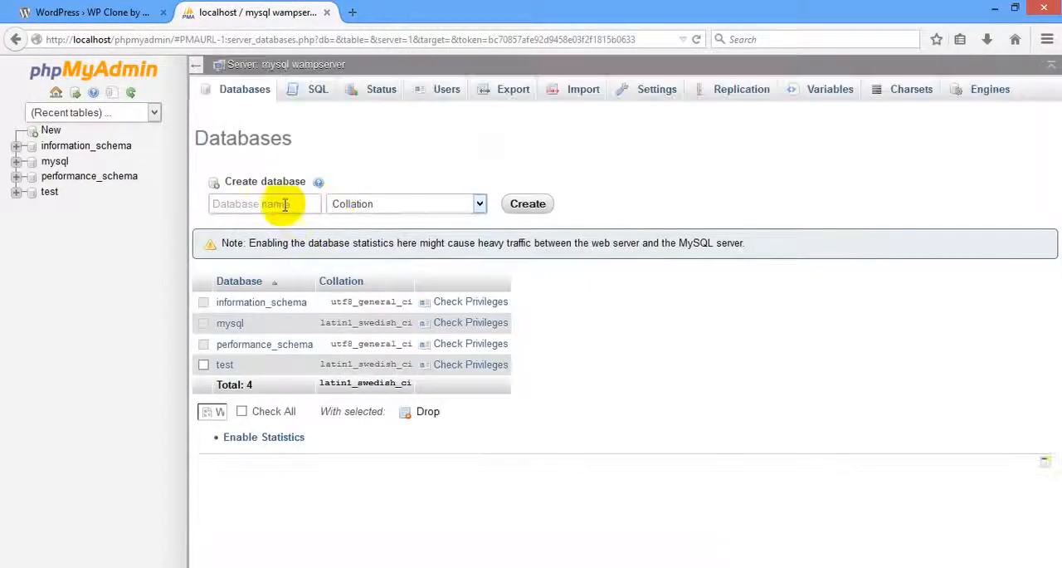
Create a new database named tutorials in phpMyAdmin.
left_click(282, 204)
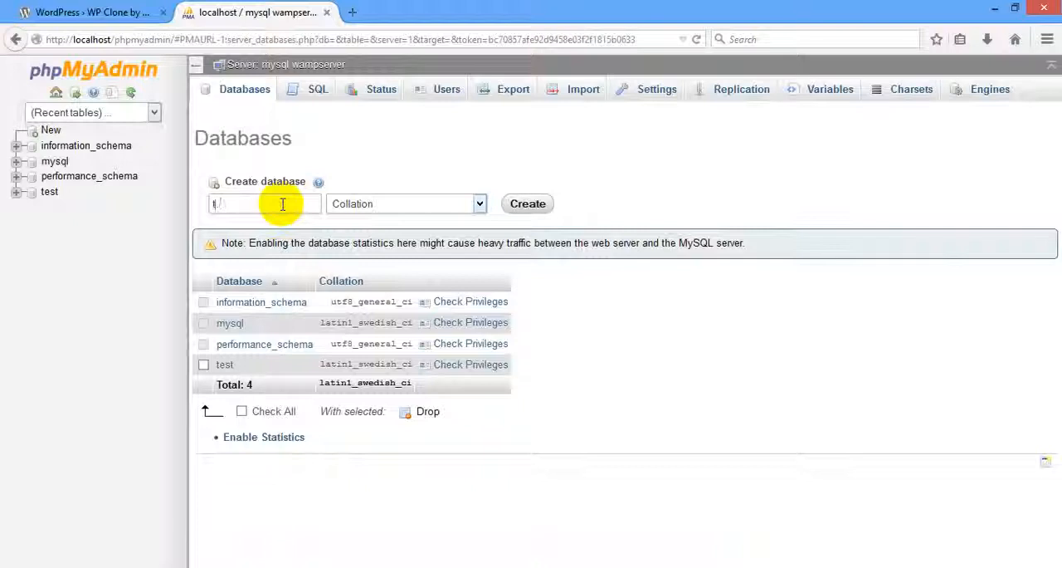
type("tutorials")
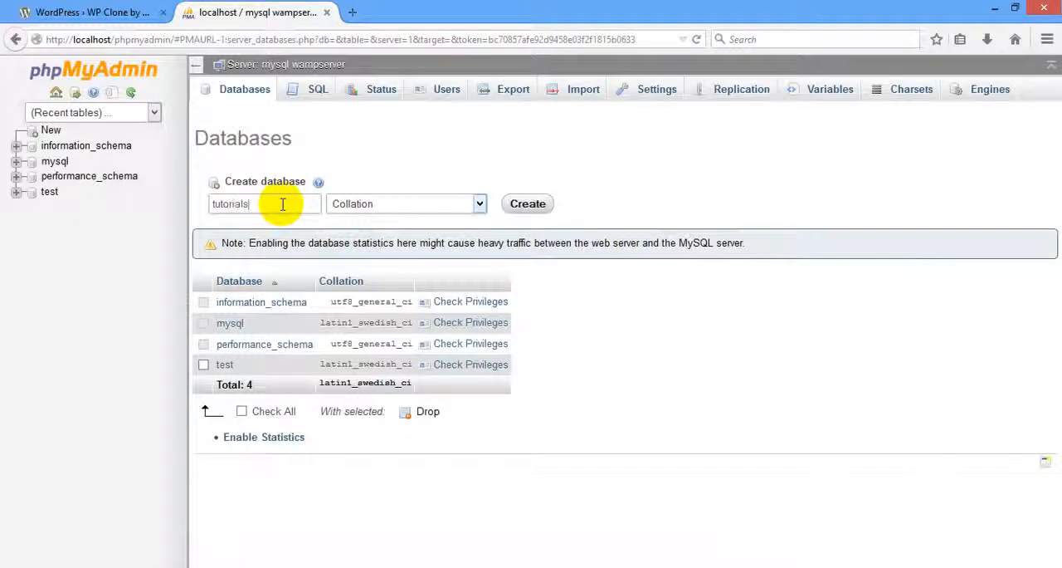
key("Return")
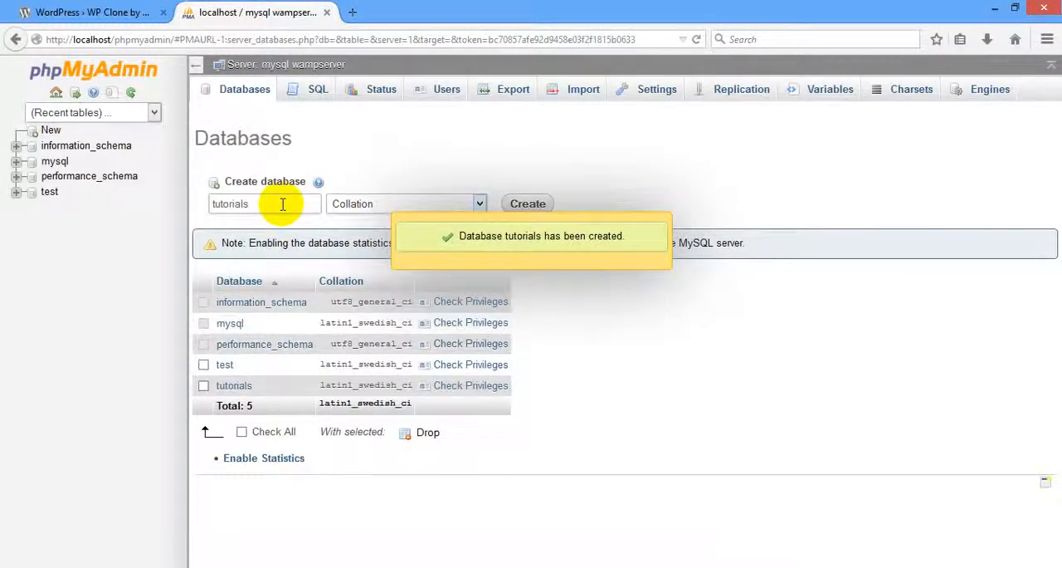
Check the file copy progress again and open localhost/tutorials/from in a new browser tab.
left_click(352, 11)
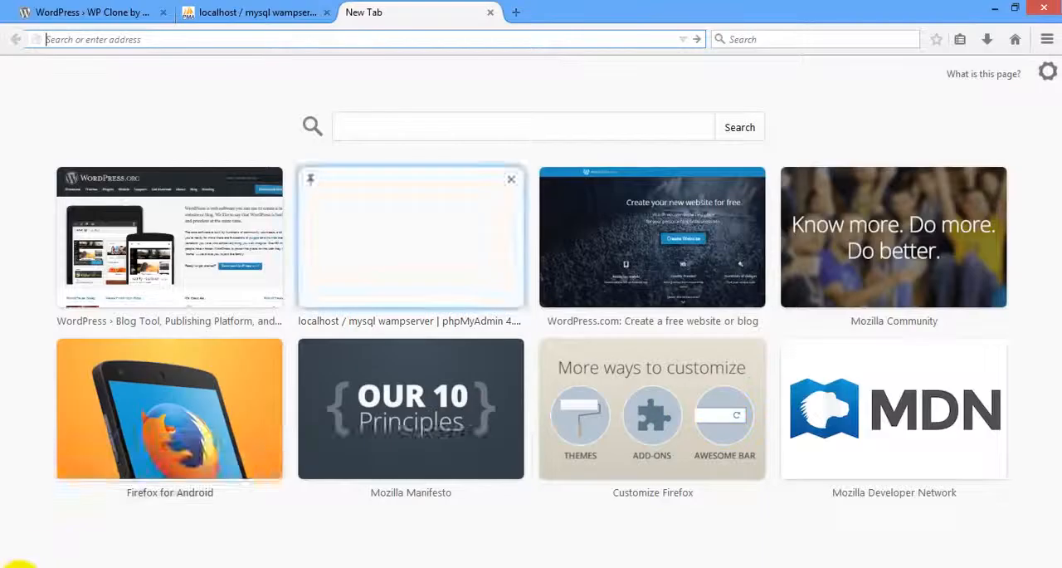
left_click(433, 496)
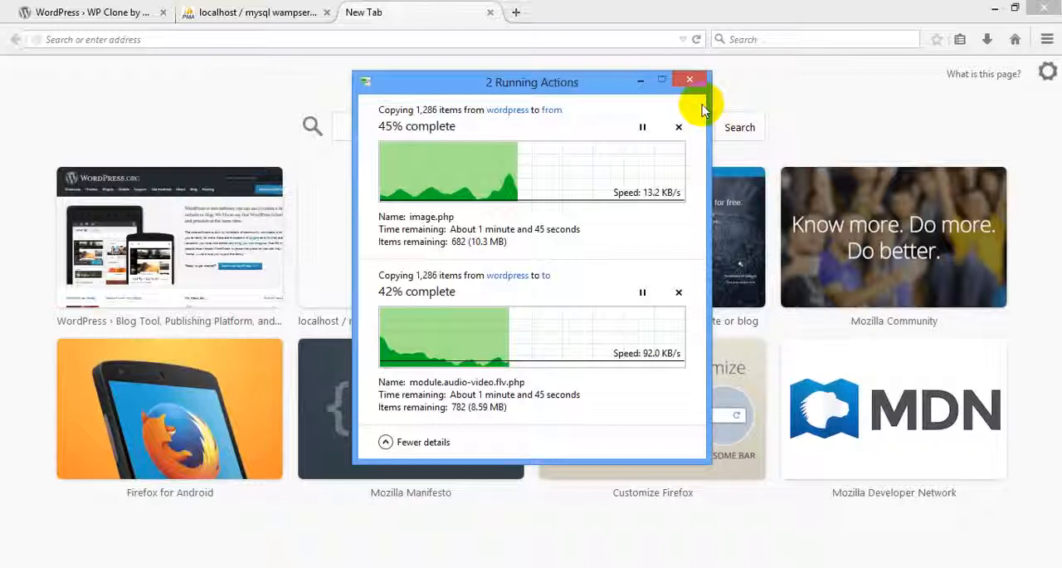
left_click(639, 83)
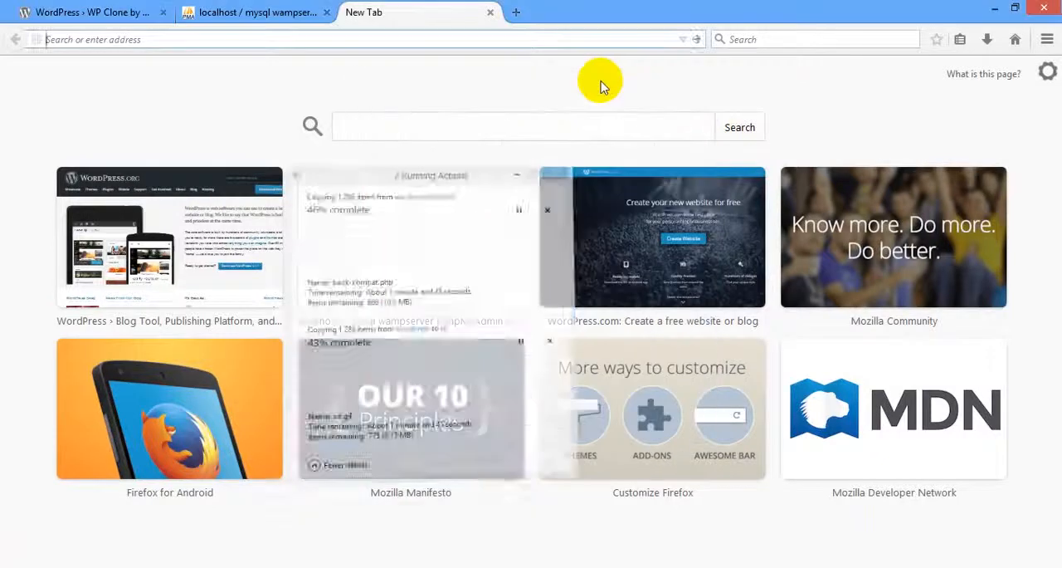
left_click(421, 40)
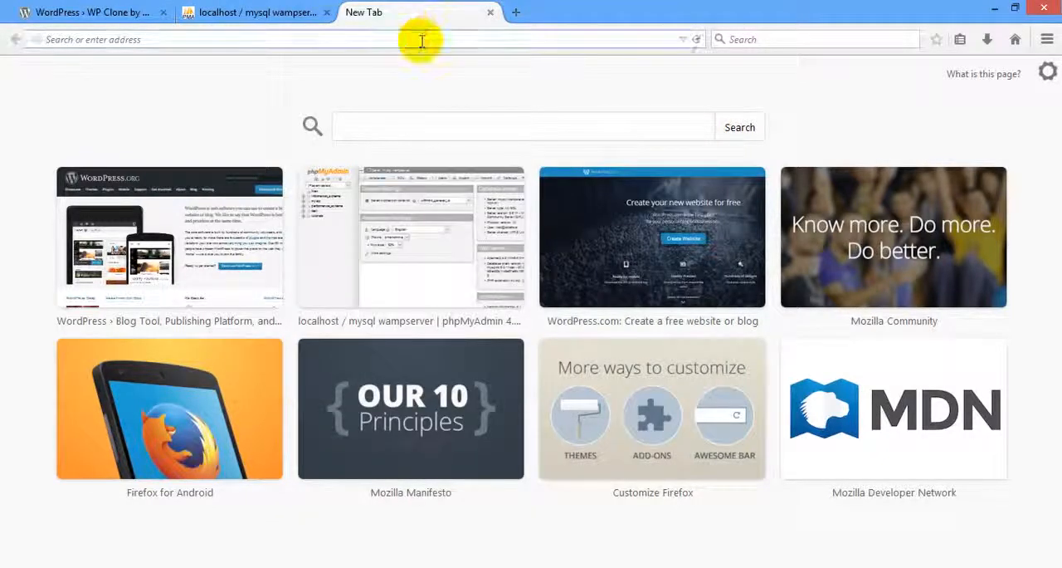
type("localhost/")
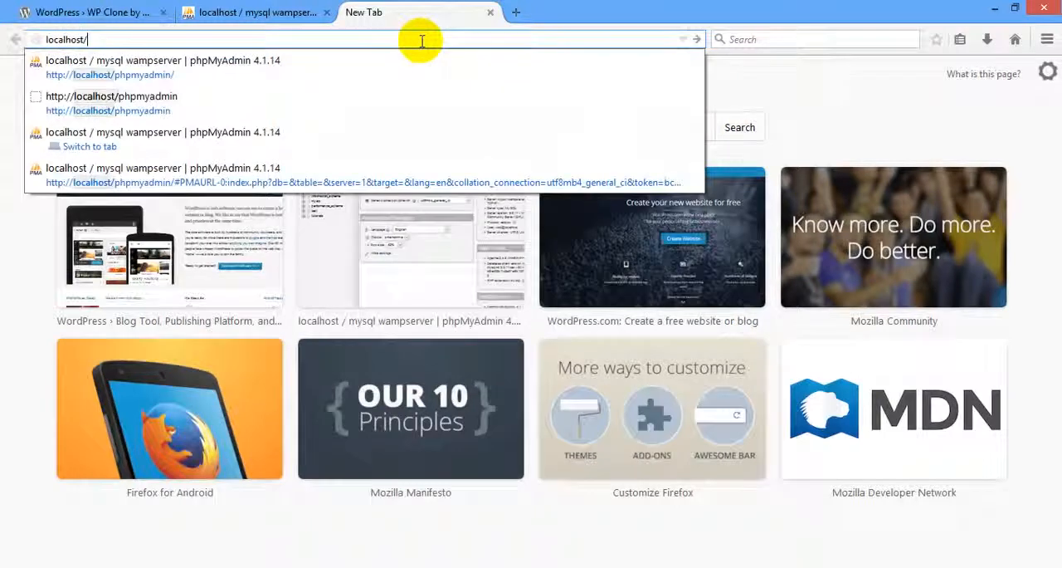
type("t")
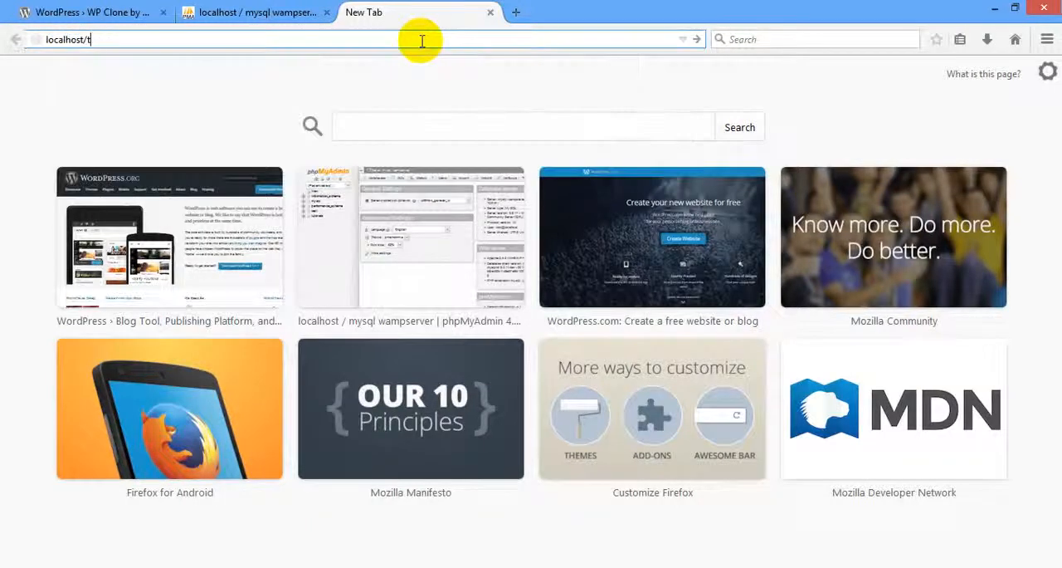
type("utorials/from")
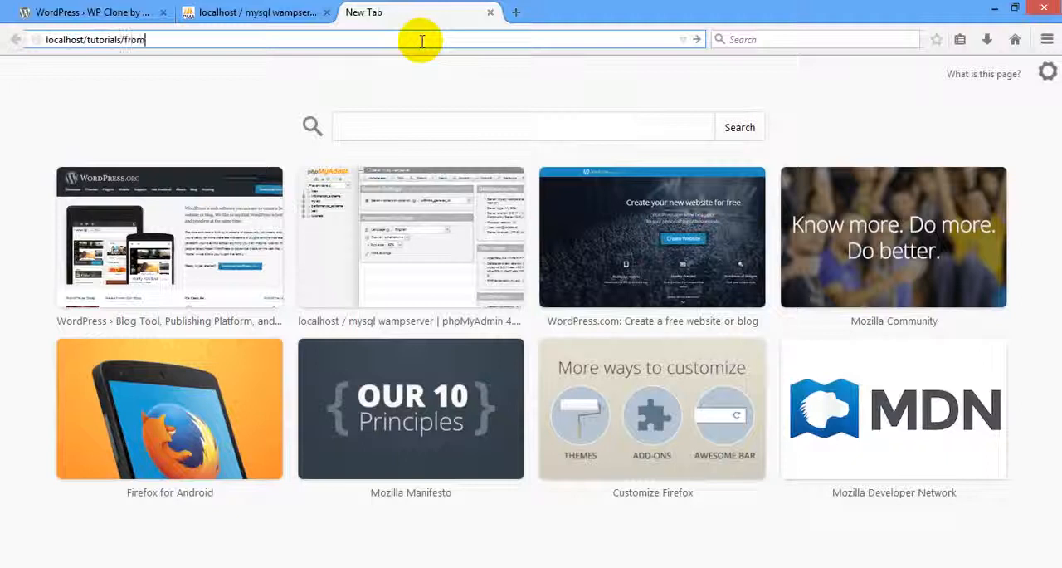
key("Return")
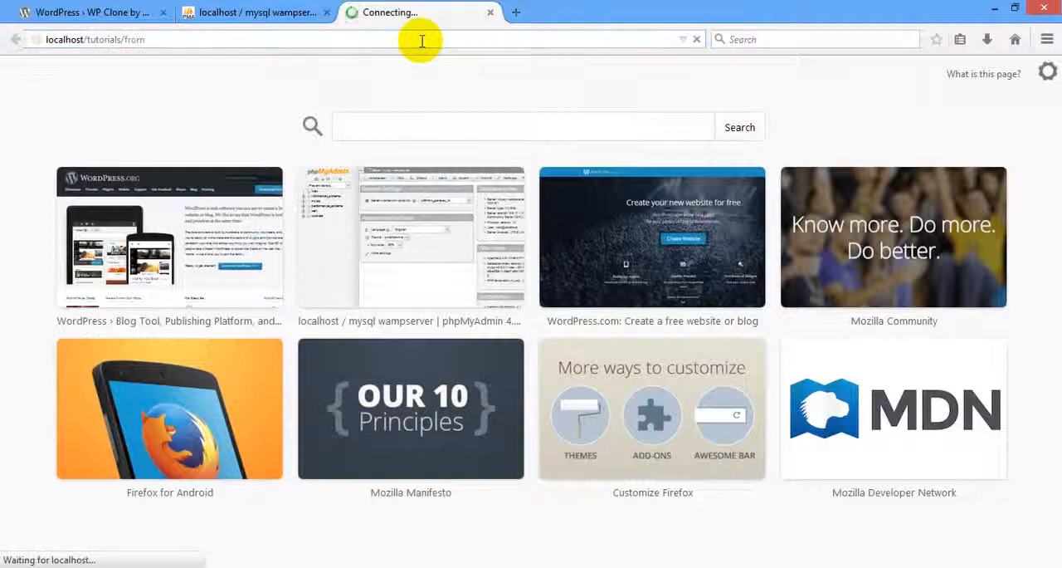
Open localhost/tutorials/to in another new browser tab.
key("ctrl+t")
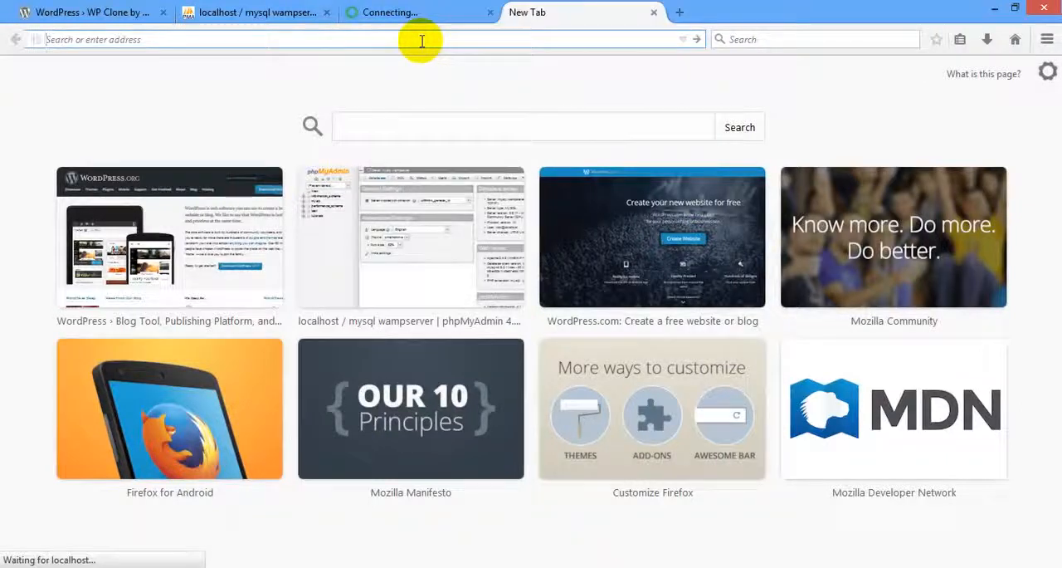
type("loca")
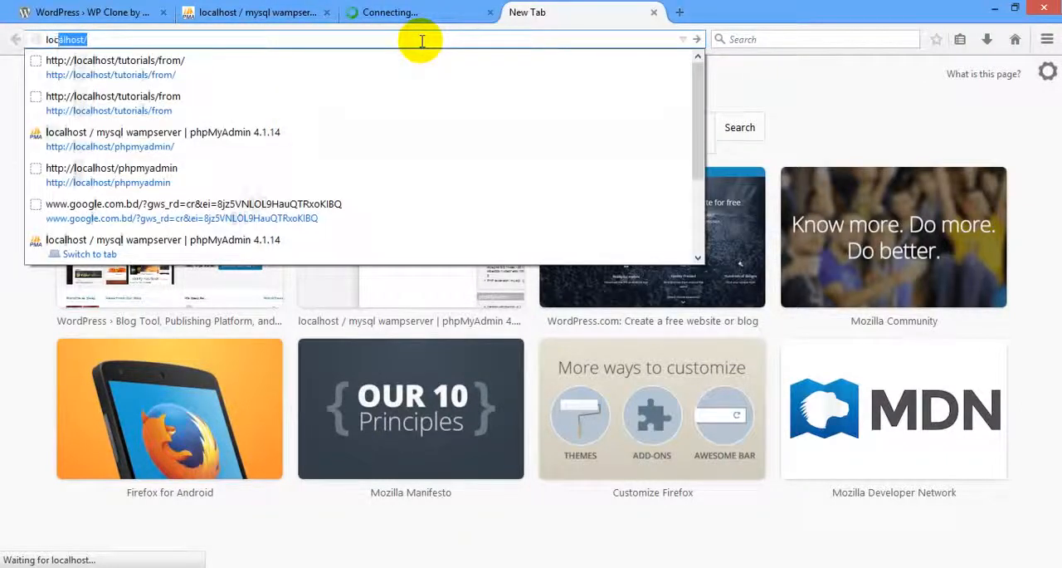
type("lhost")
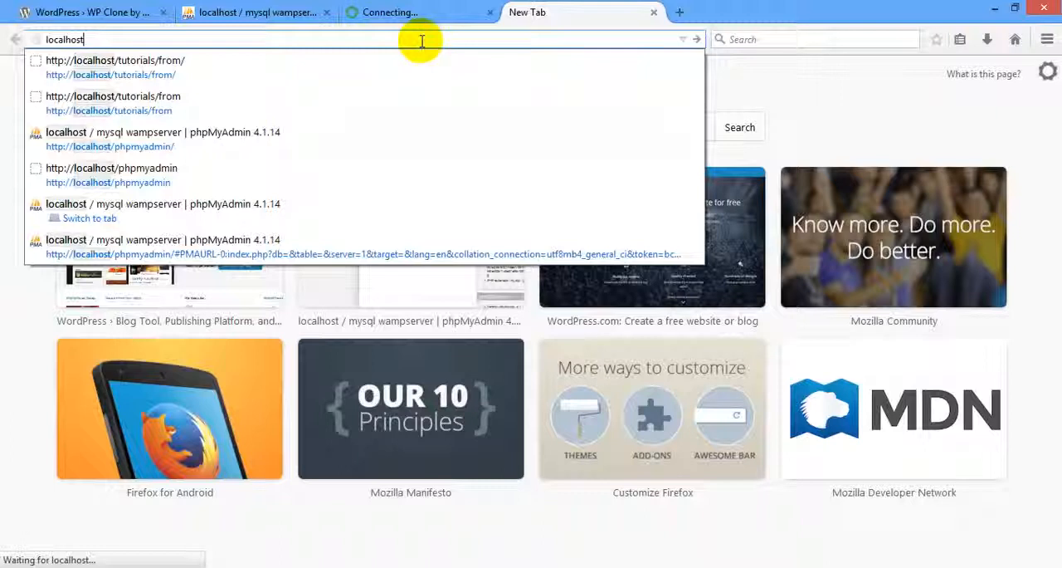
left_click(162, 69)
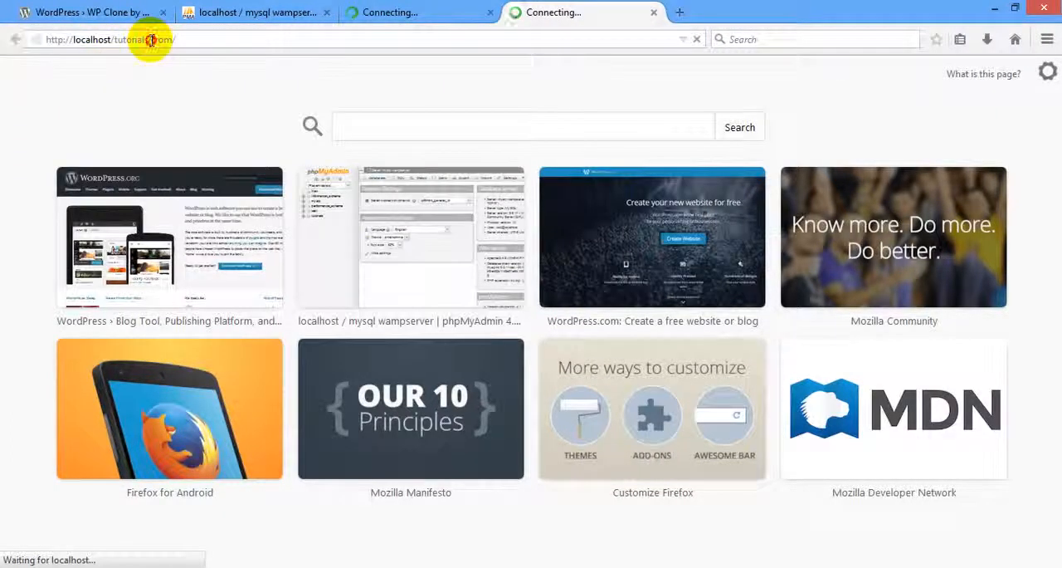
left_click_drag(150, 39, 218, 39)
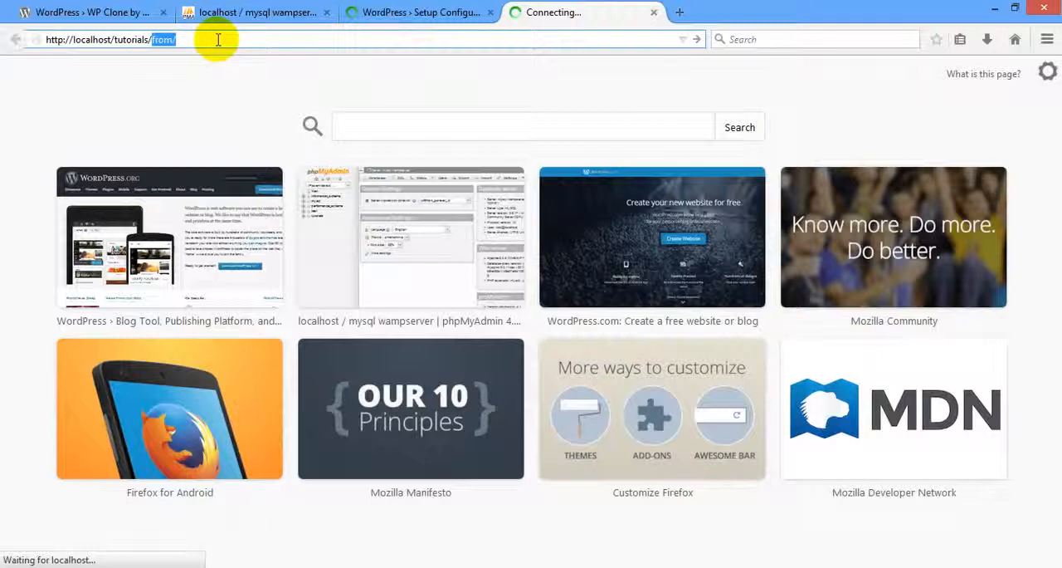
type("to")
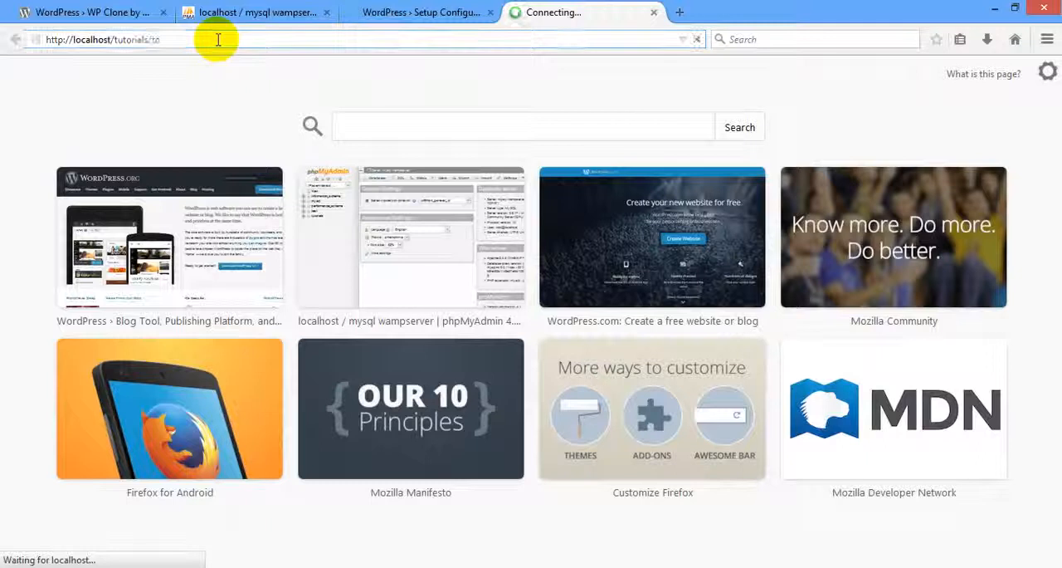
Continue the WordPress setup of both the "from" and "to" sites with English (United States) as the language.
left_click(406, 11)
left_click(605, 561)
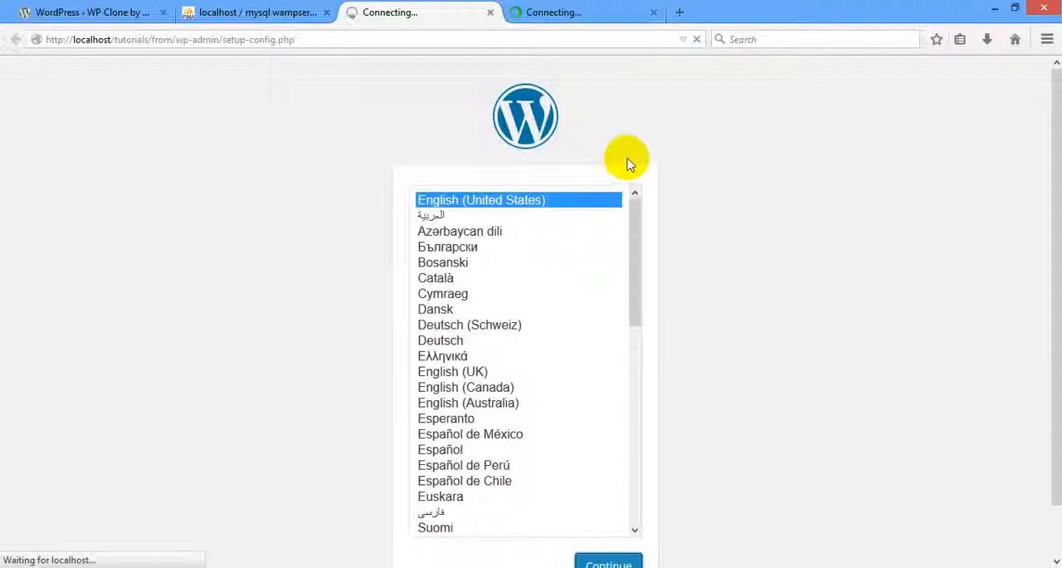
left_click(581, 12)
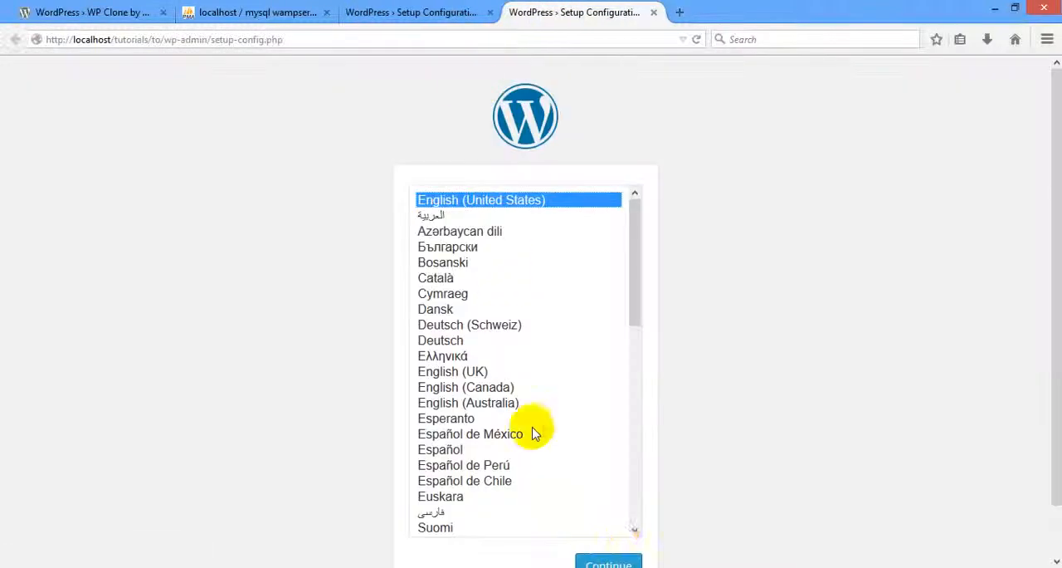
left_click(610, 561)
Proceed to the "from" site's database details and enter database name tutorials, user name root and an empty password.
left_click(435, 10)
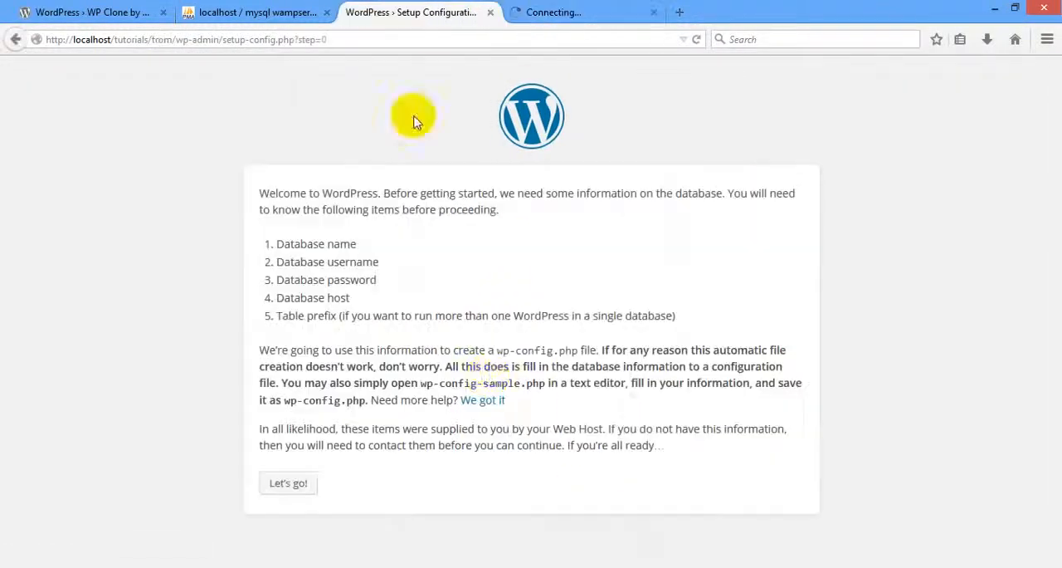
left_click(287, 483)
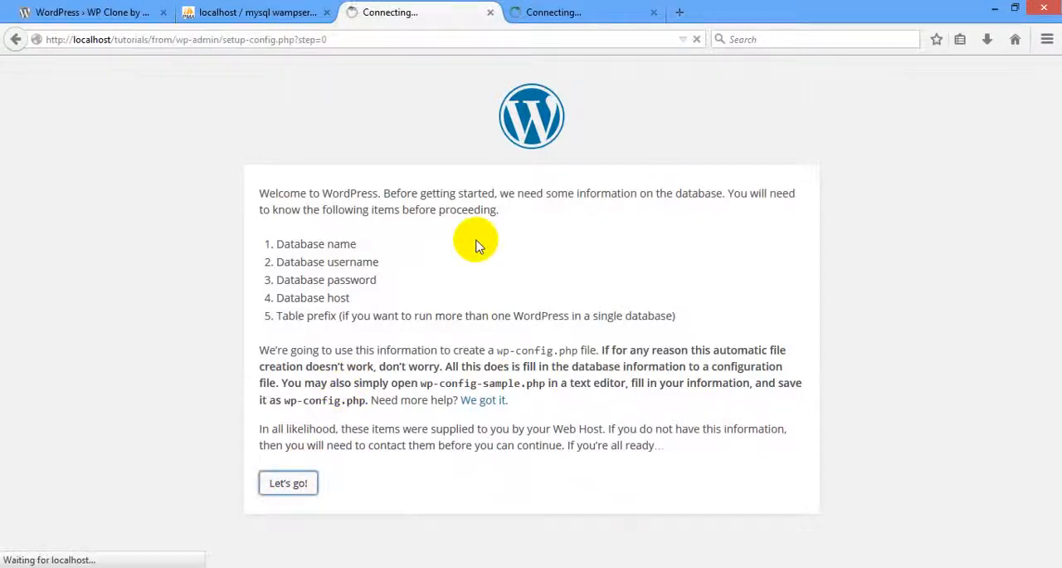
double_click(477, 241)
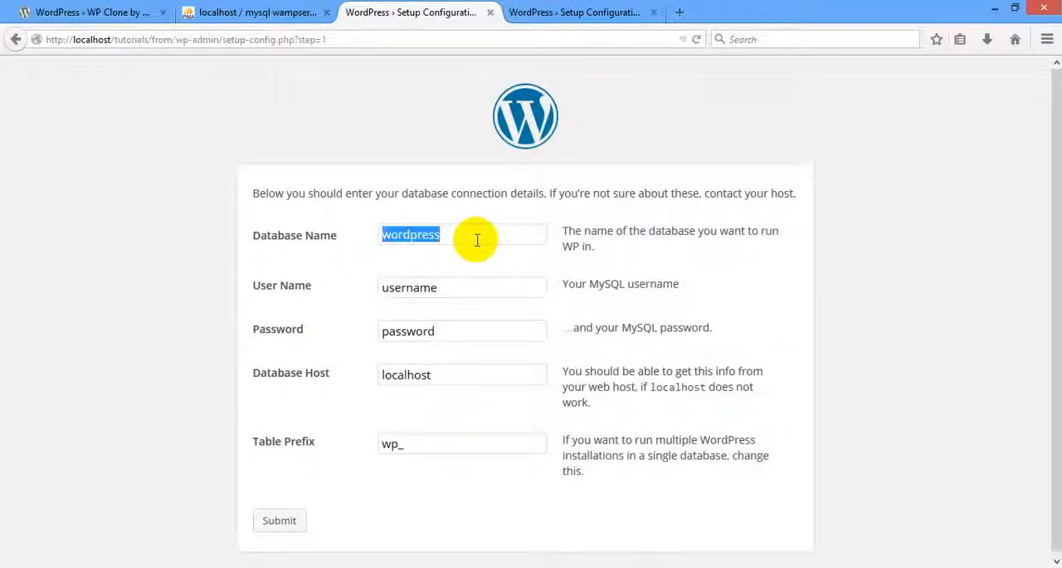
type("tut")
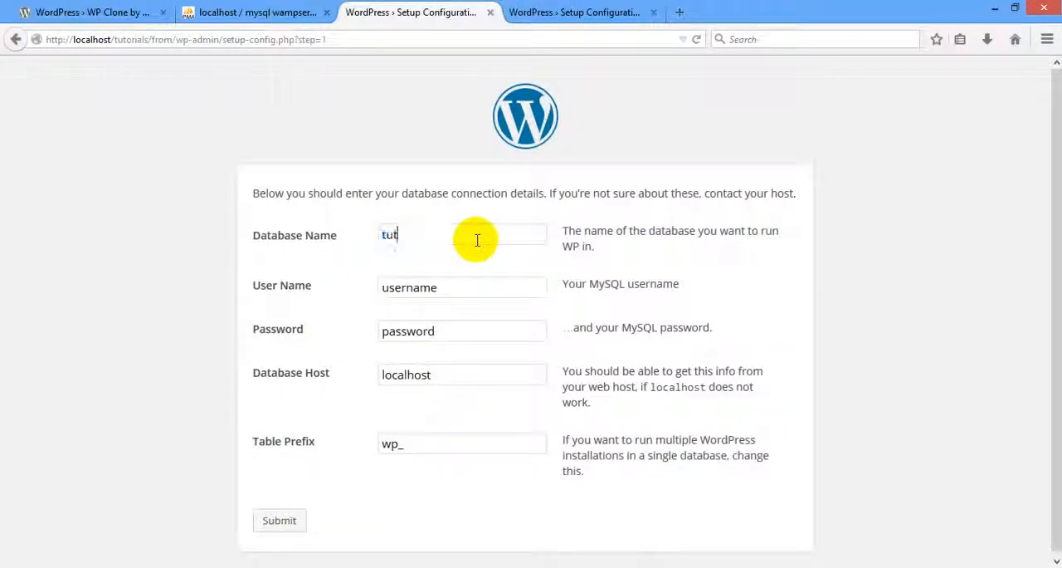
type("orials")
key("Tab")
type("root")
key("Tab")
key("BackSpace")
Keep the "from" site's database host, set its table prefix to from_ and submit the database details.
key("Tab")
key("Tab")
type("f")
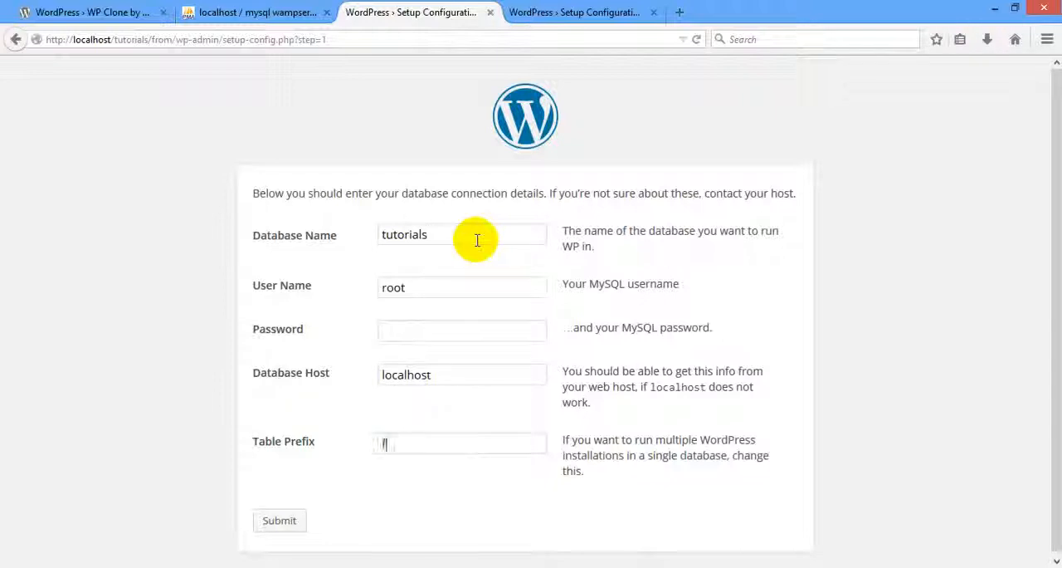
type("rom_")
key("Return")
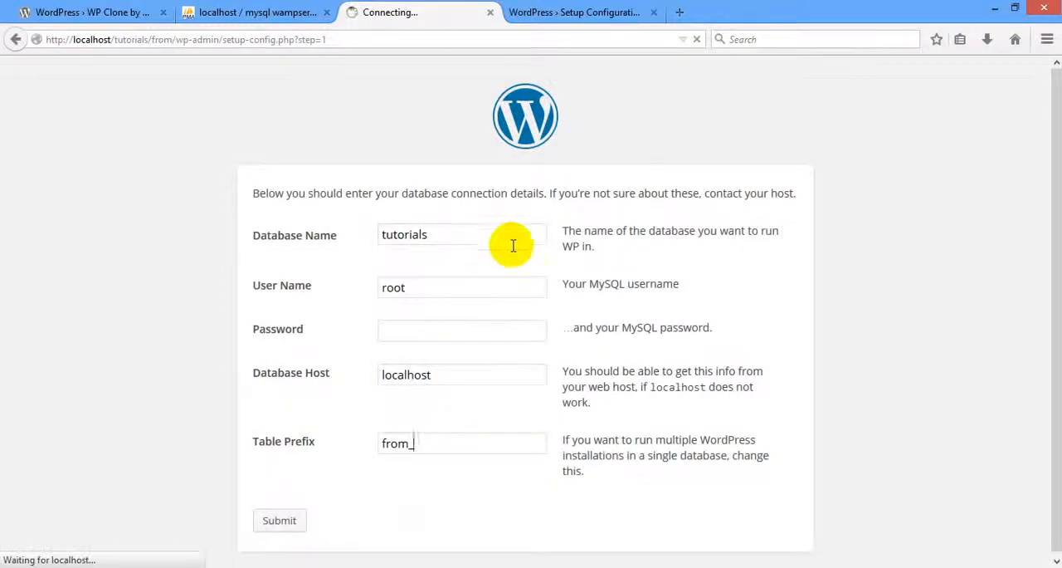
Proceed to the "to" site's database details and enter database name tutorials, user name root and an empty password.
left_click(572, 12)
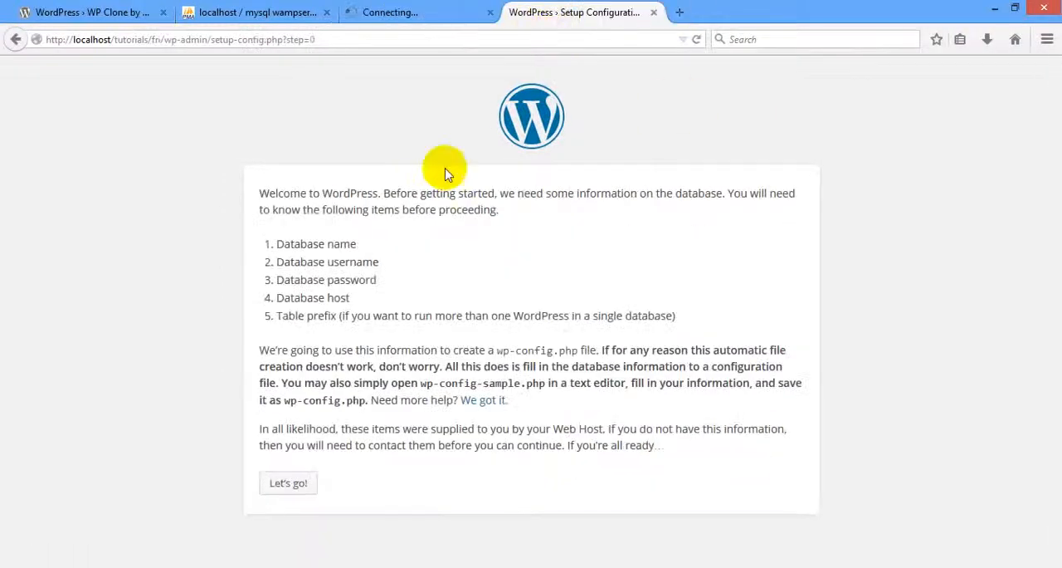
left_click(286, 483)
double_click(445, 235)
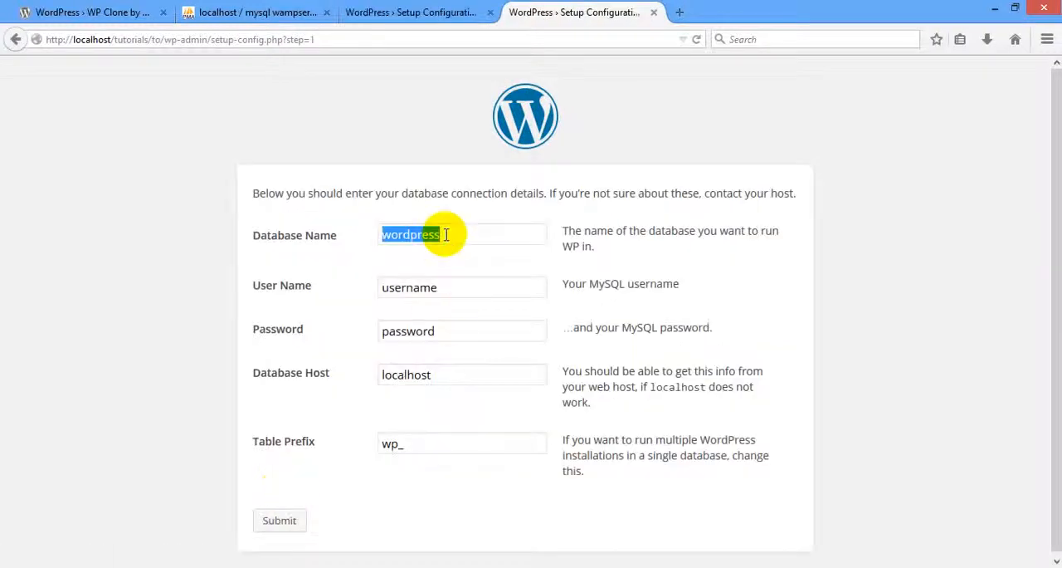
type("tuto")
key("Down")
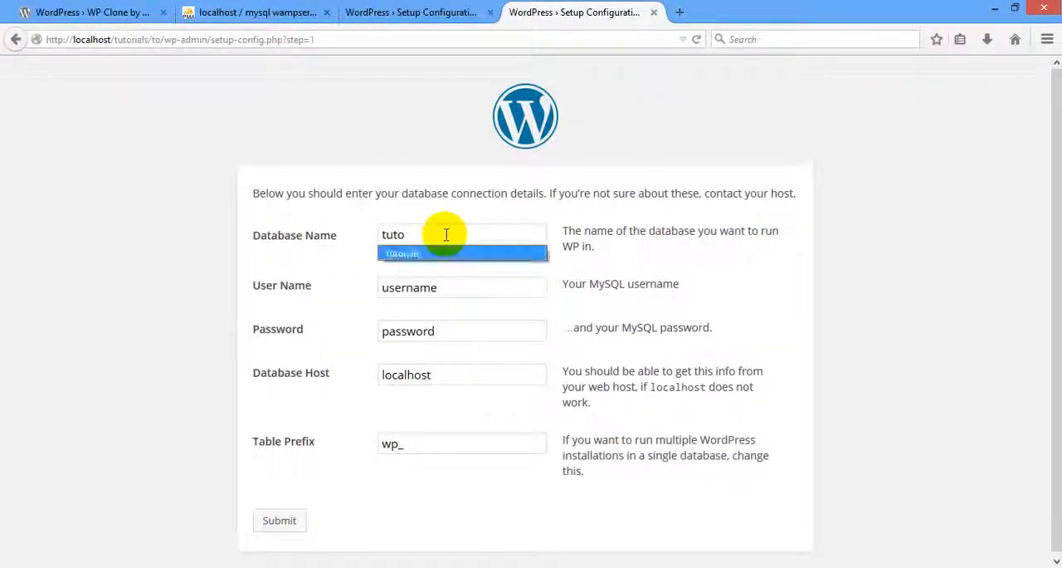
key("Return")
key("Tab")
type("root")
key("Tab")
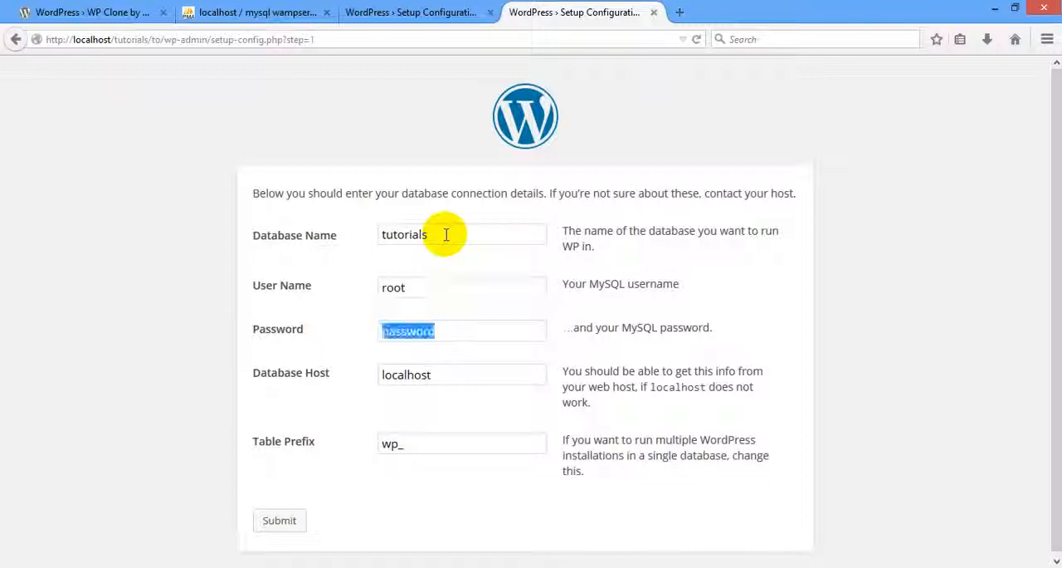
key("BackSpace")
Keep the "to" site's database host, give it a table prefix beginning with "to" and submit the database details.
key("Tab")
key("Tab")
type("to+")
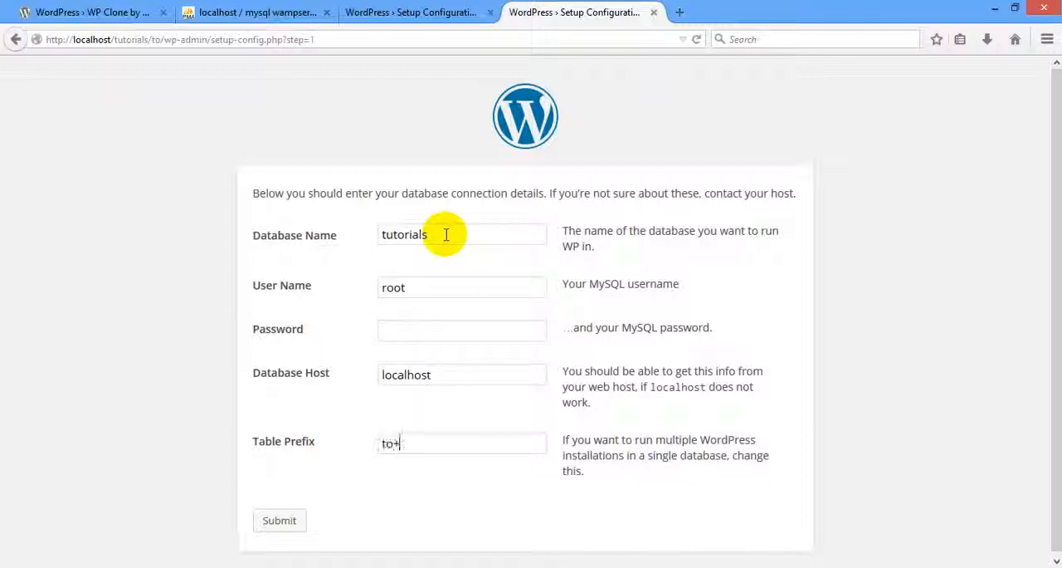
key("Return")
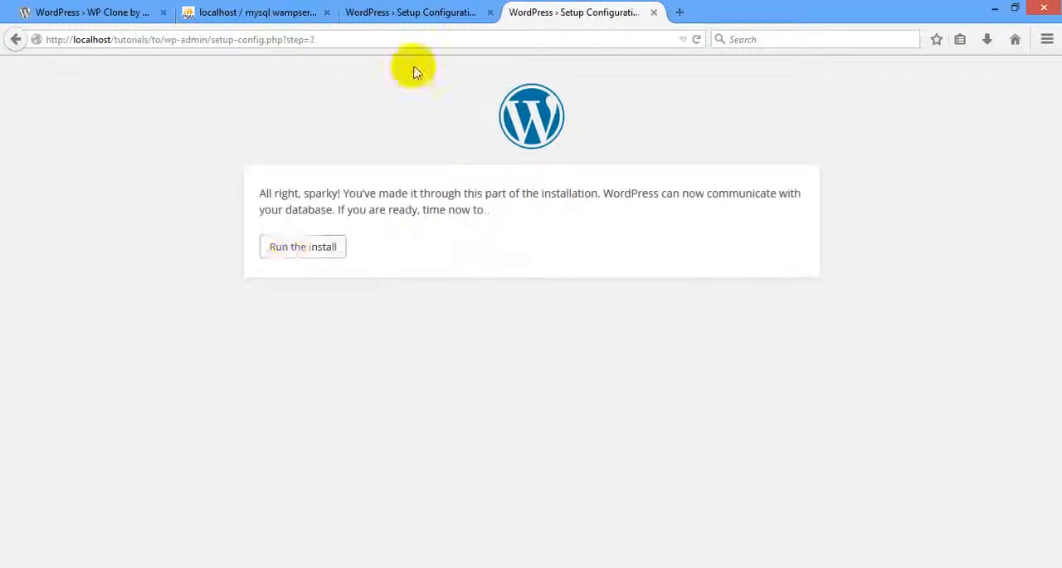
Run the WordPress install for both the "to" and "from" sites.
left_click(291, 260)
left_click(462, 10)
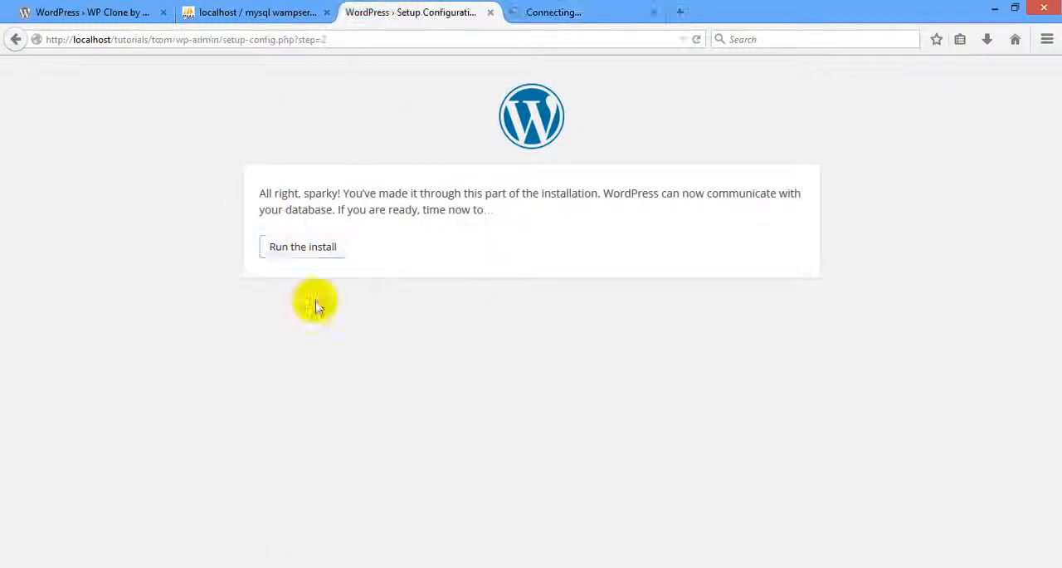
left_click(293, 258)
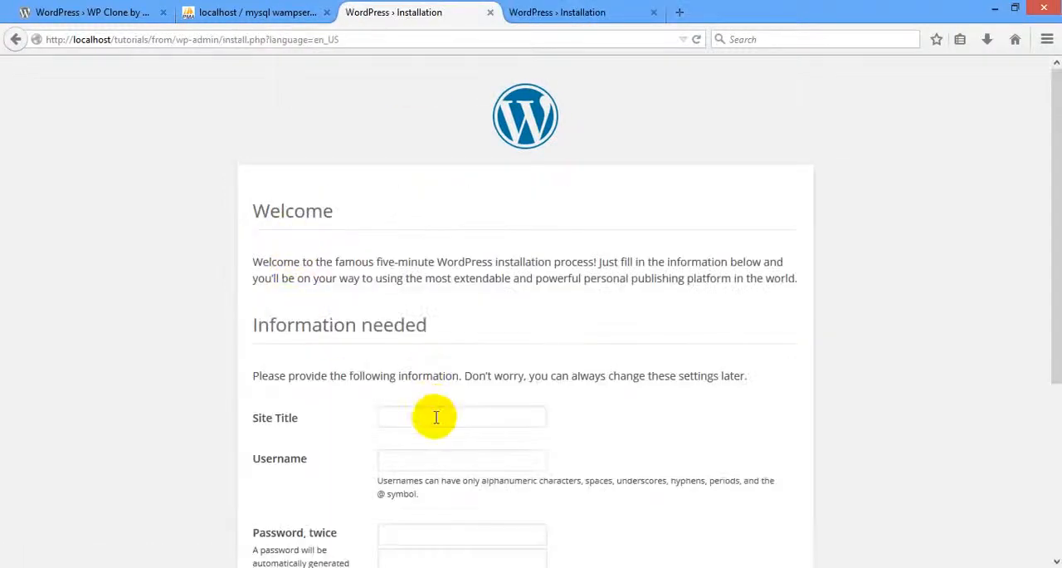
Set the "from" site's title to From Test and its username to admin, and enter the account password twice.
left_click(436, 417)
type("admin")
key("Tab")
type("a")
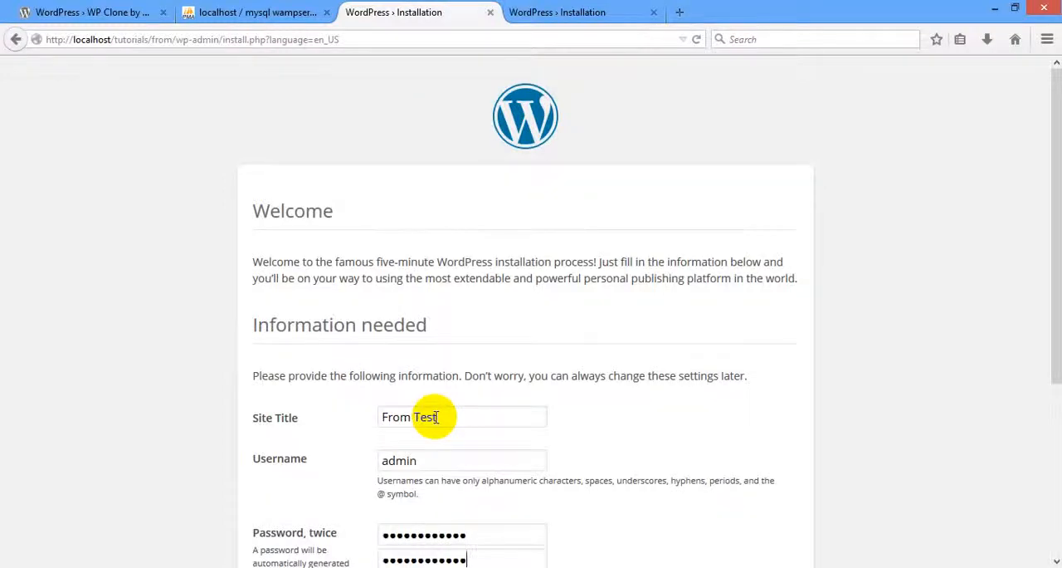
Fill in the "from" site's admin e-mail, disallow search engine indexing and install WordPress.
scroll(432, 418, "down", 3)
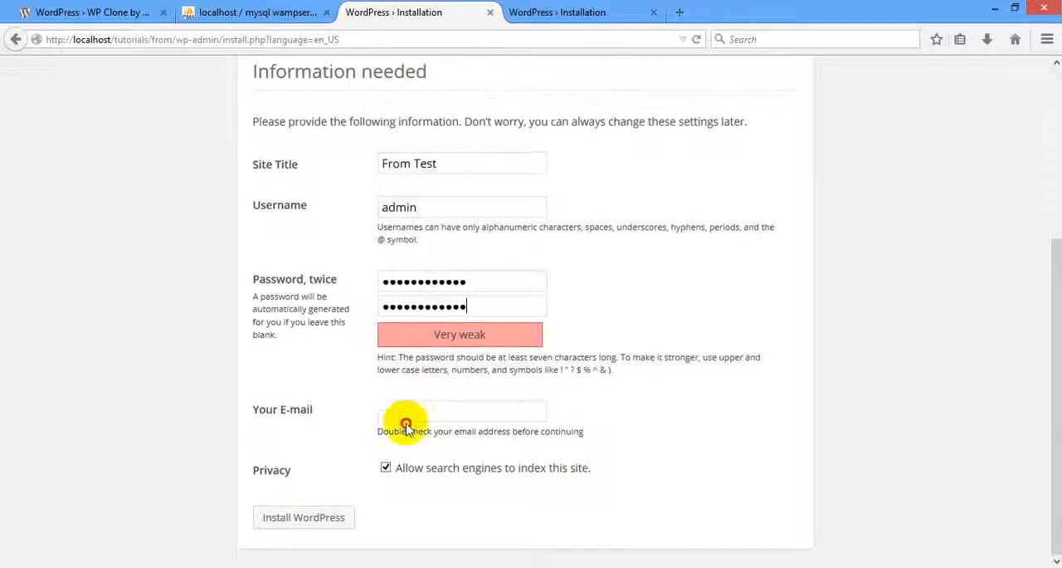
left_click(406, 413)
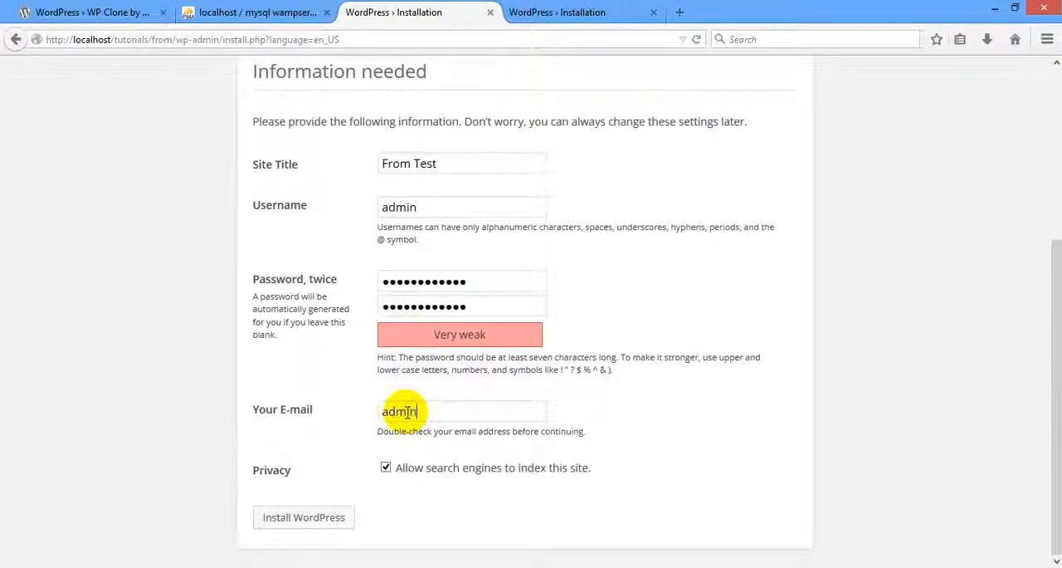
type("admin@localhost.co")
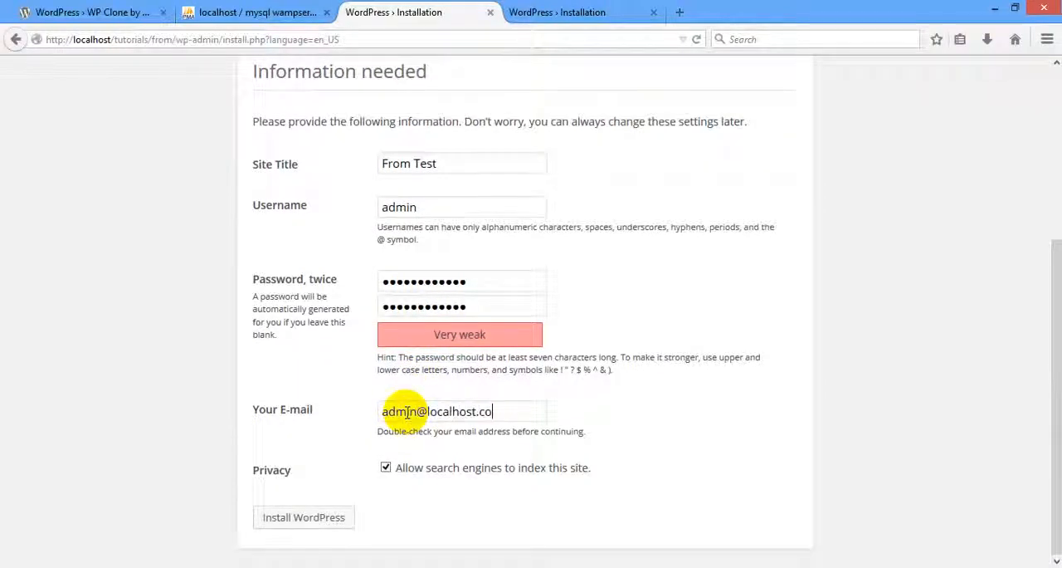
type("m")
left_click(386, 467)
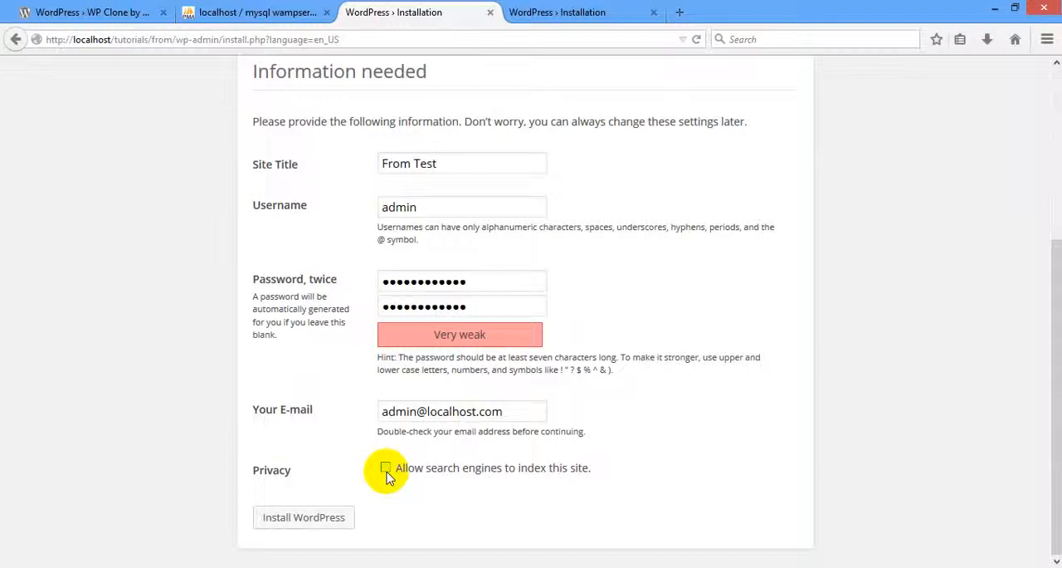
left_click(300, 517)
Switch to the "to" site's installation form and set the site title to To Test.
left_click(551, 10)
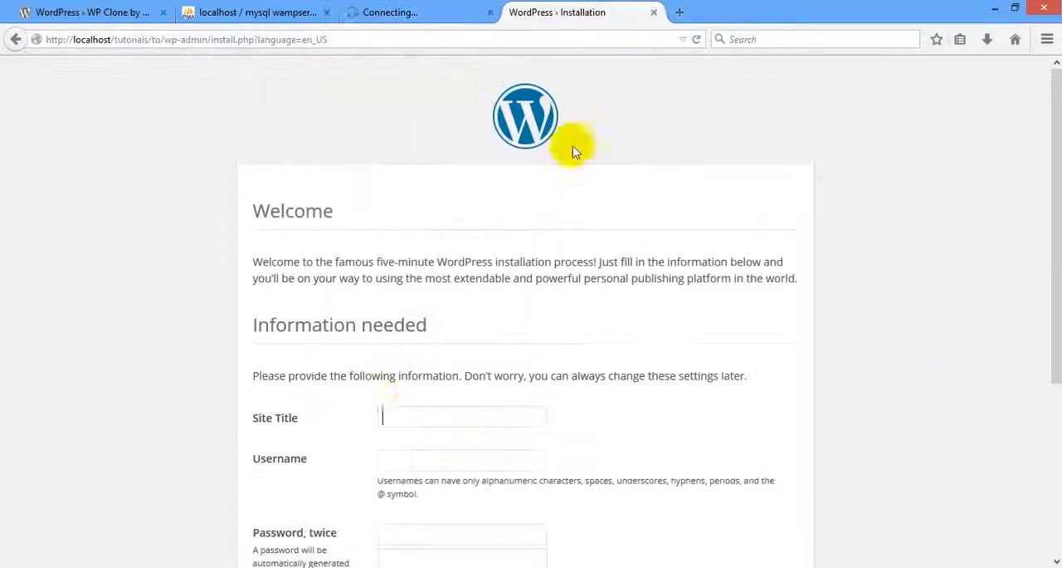
left_click(410, 415)
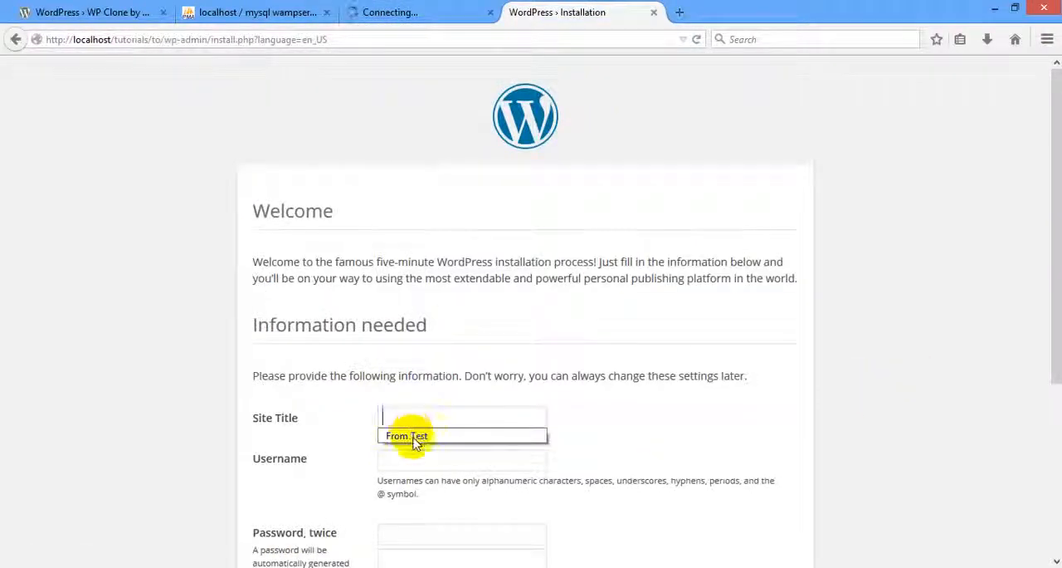
left_click(416, 438)
key("ctrl+shift+Right")
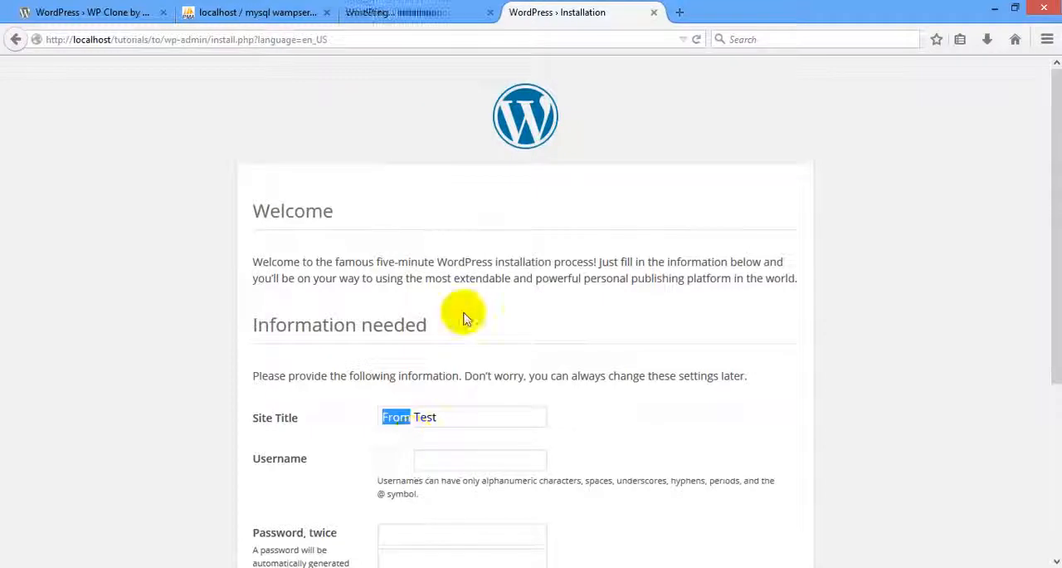
type("Toadmin")
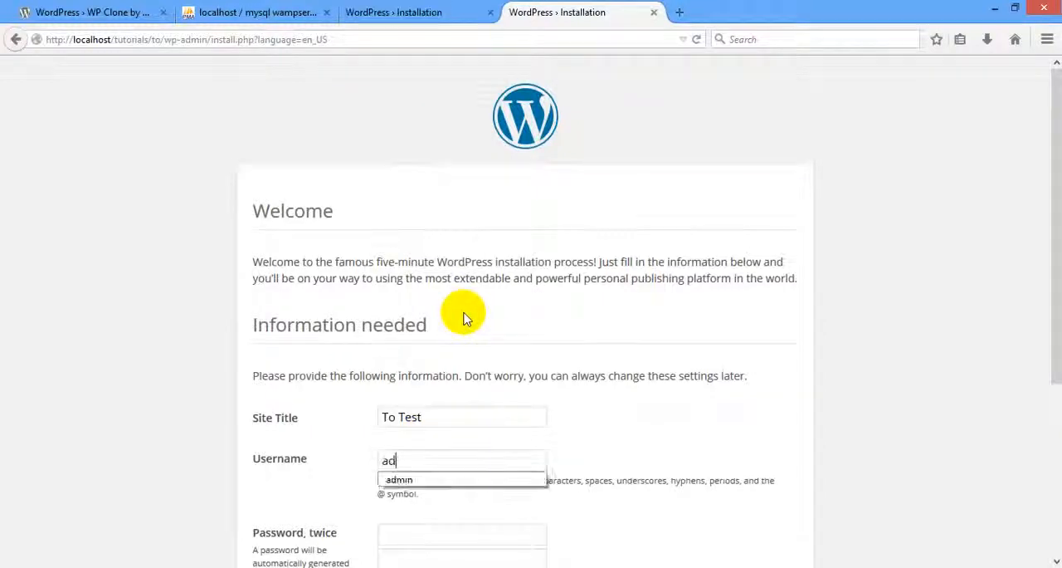
Set the "to" site's username to admin and enter the account password twice.
key("Tab")
type("••••••••")
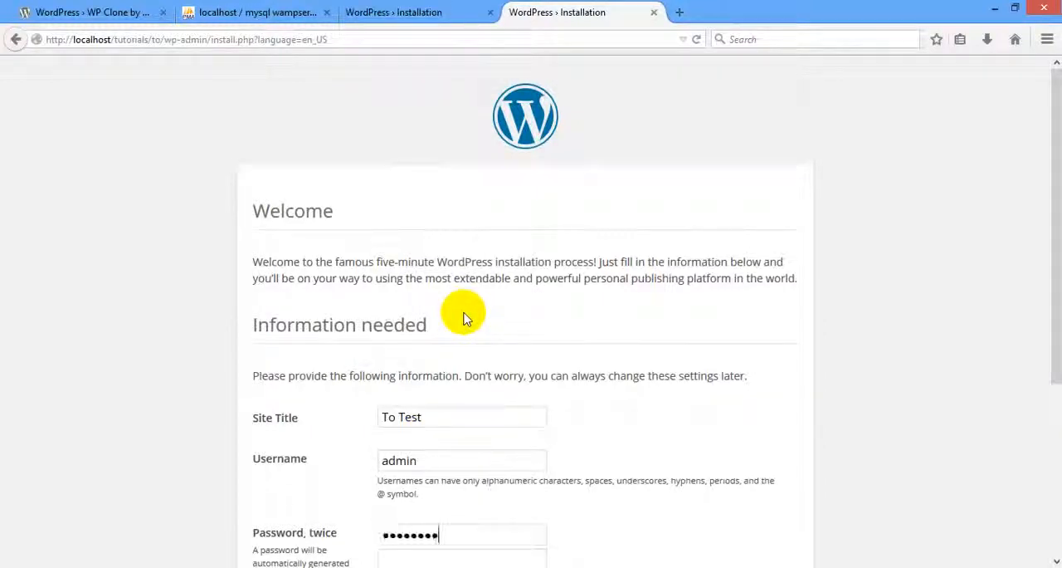
type("••")
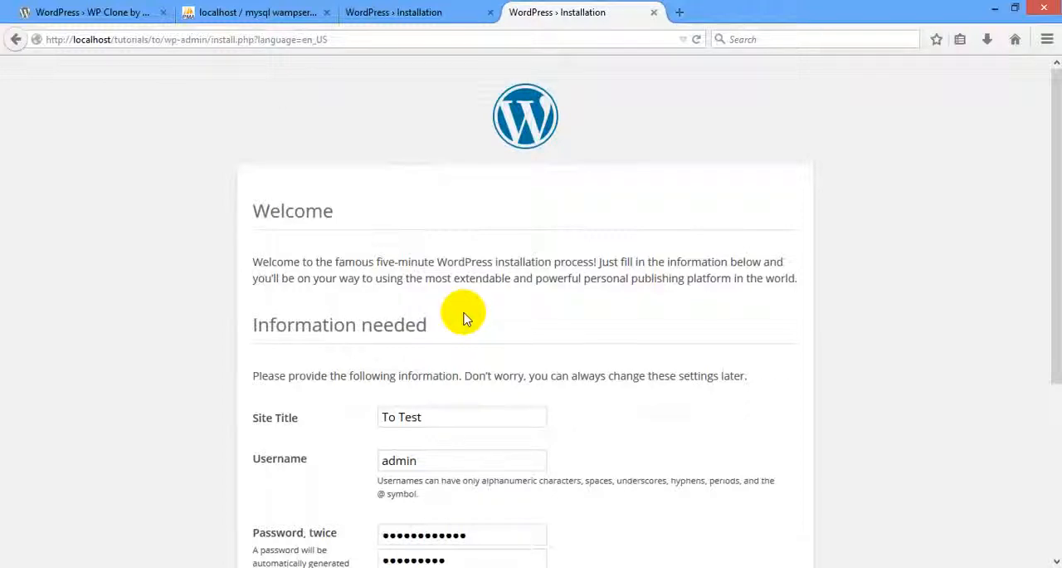
key("Tab")
type("••••••••••")
Fill in the "to" site's admin e-mail, disallow search engine indexing and install WordPress.
scroll(446, 320, "down", 3)
left_click(398, 10)
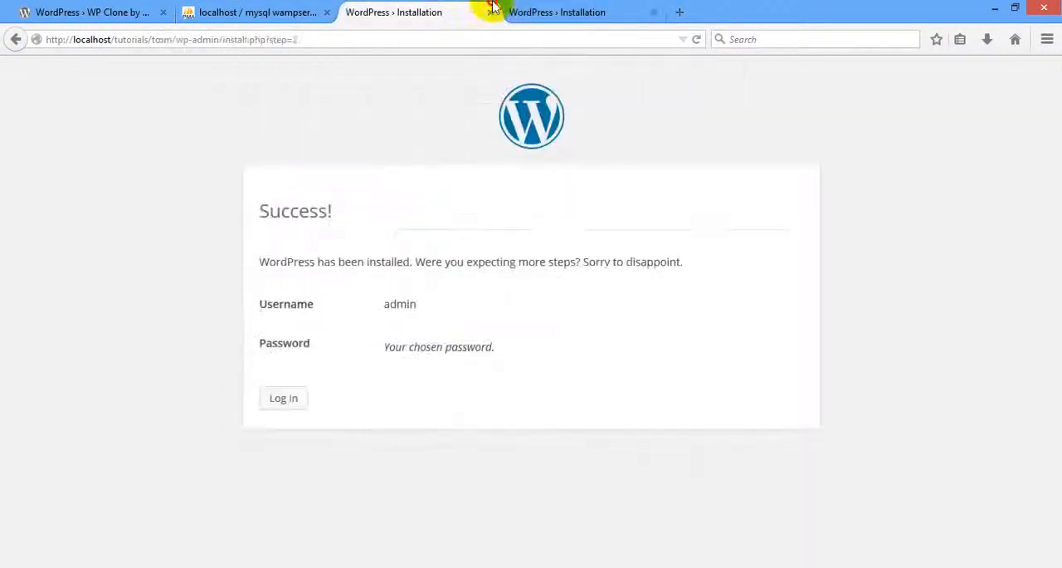
left_click(563, 10)
left_click(457, 407)
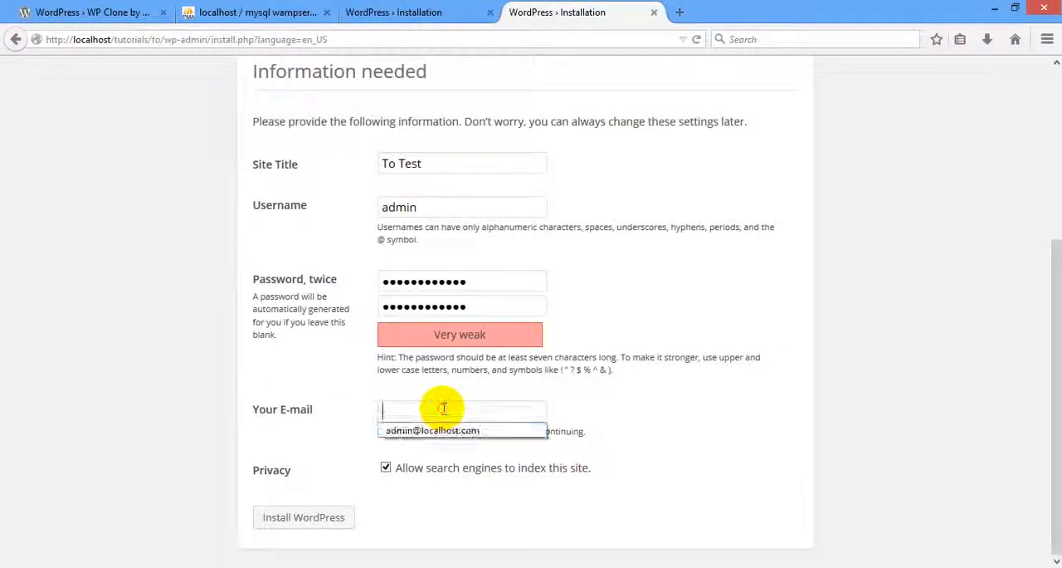
left_click(448, 430)
left_click(386, 467)
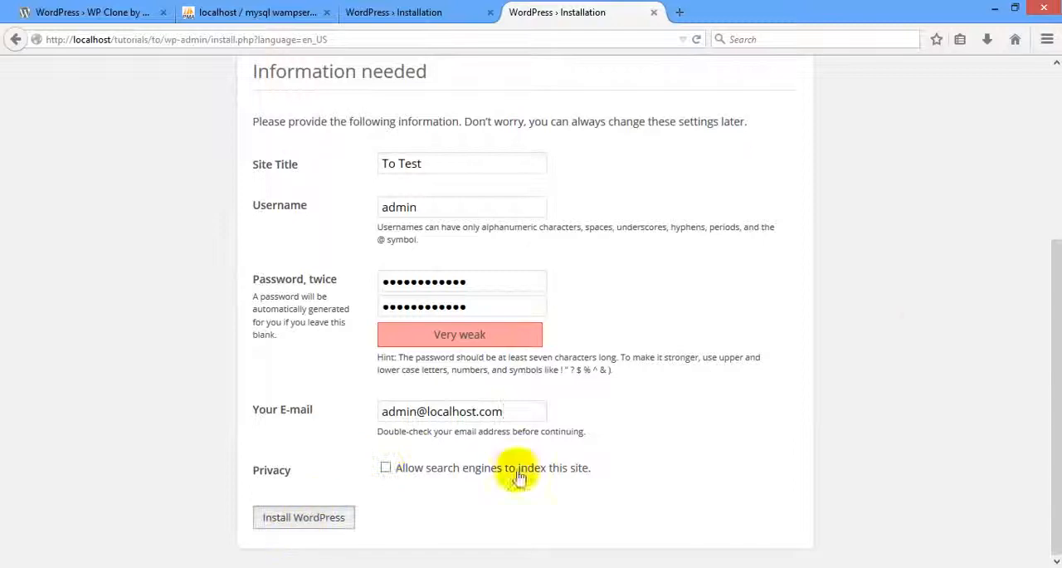
key("Return")
Log in to the From Test site with username admin and the account password.
left_click(398, 11)
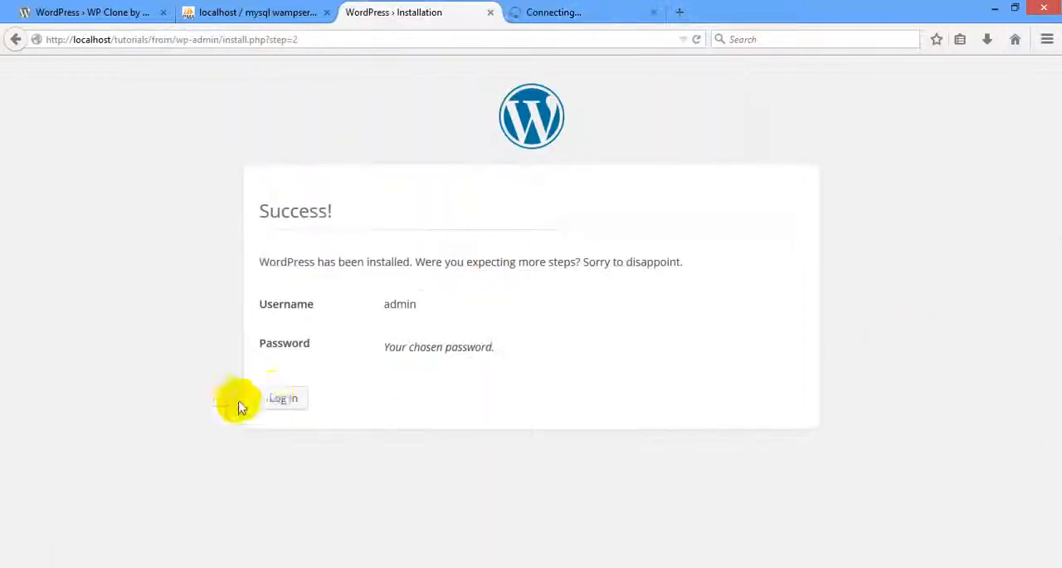
left_click(281, 398)
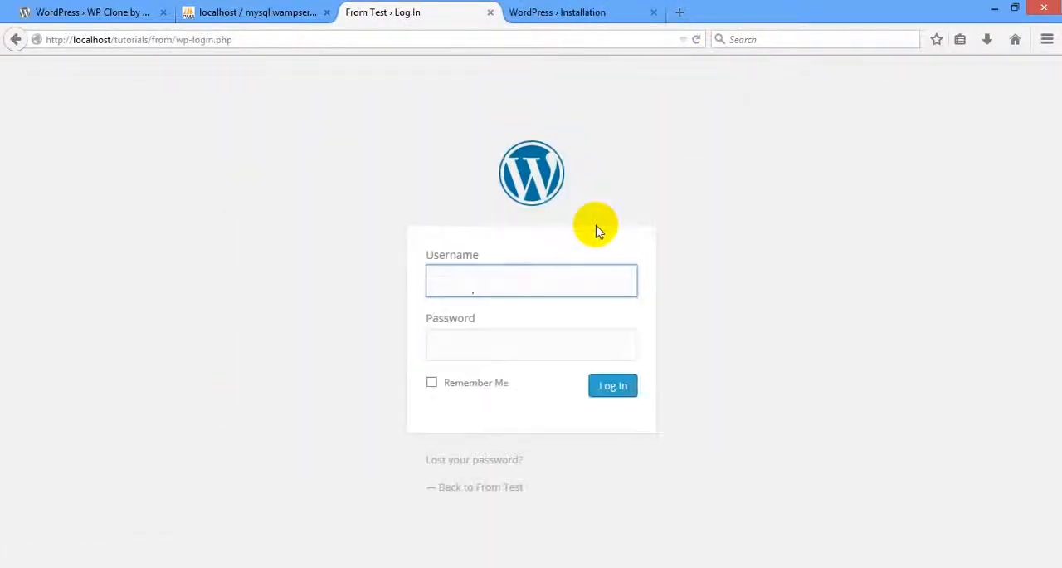
type("admin")
key("Tab")
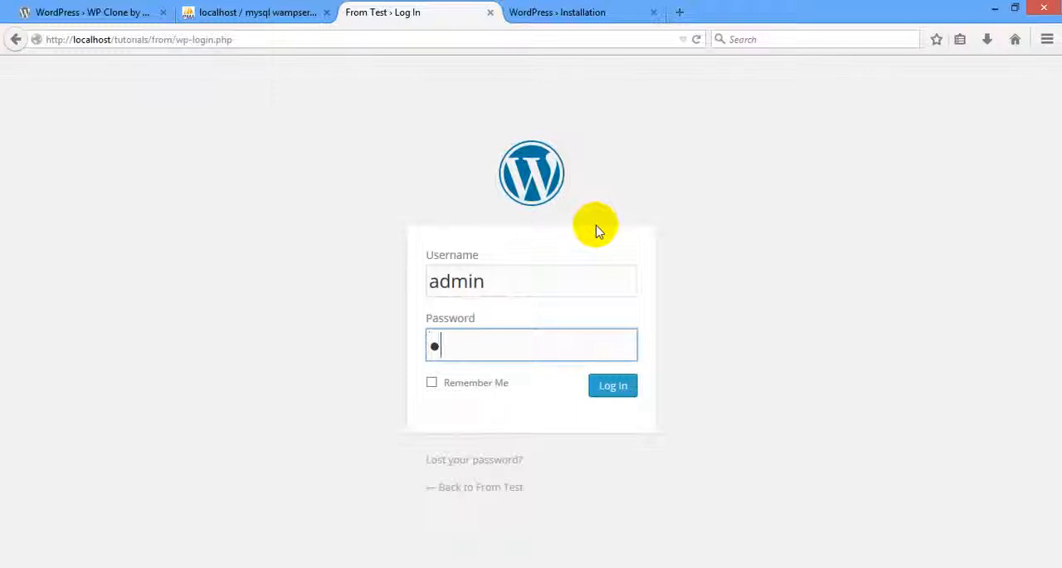
type("•••••••••")
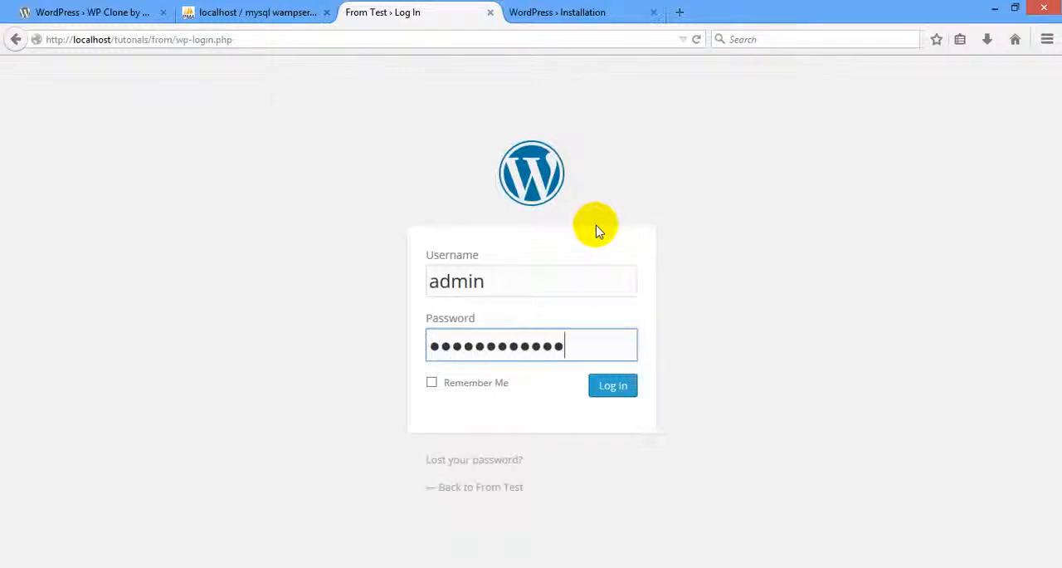
key("Return")
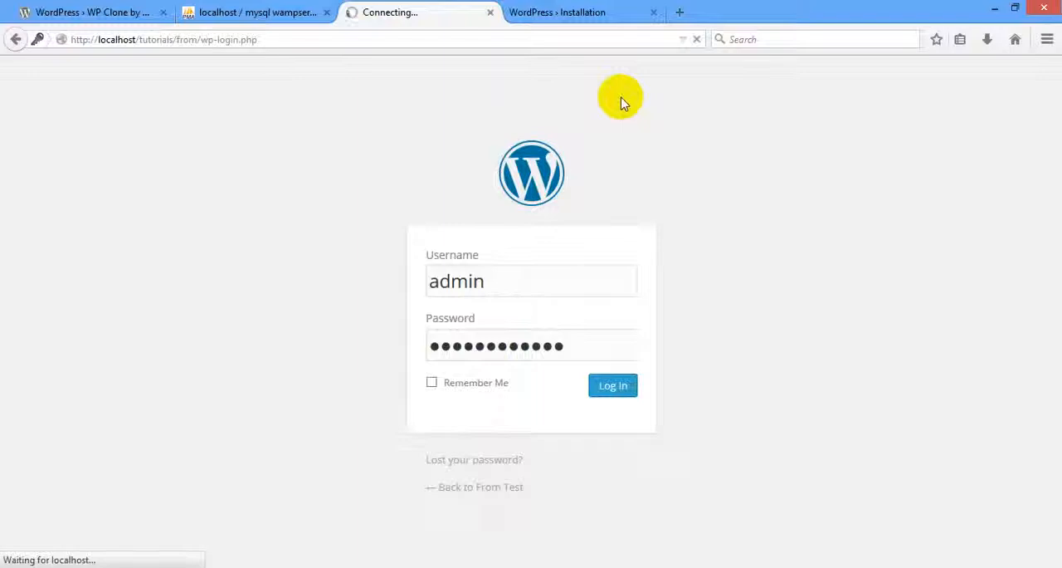
Log in to the To Test site with username admin and the account password.
left_click(567, 12)
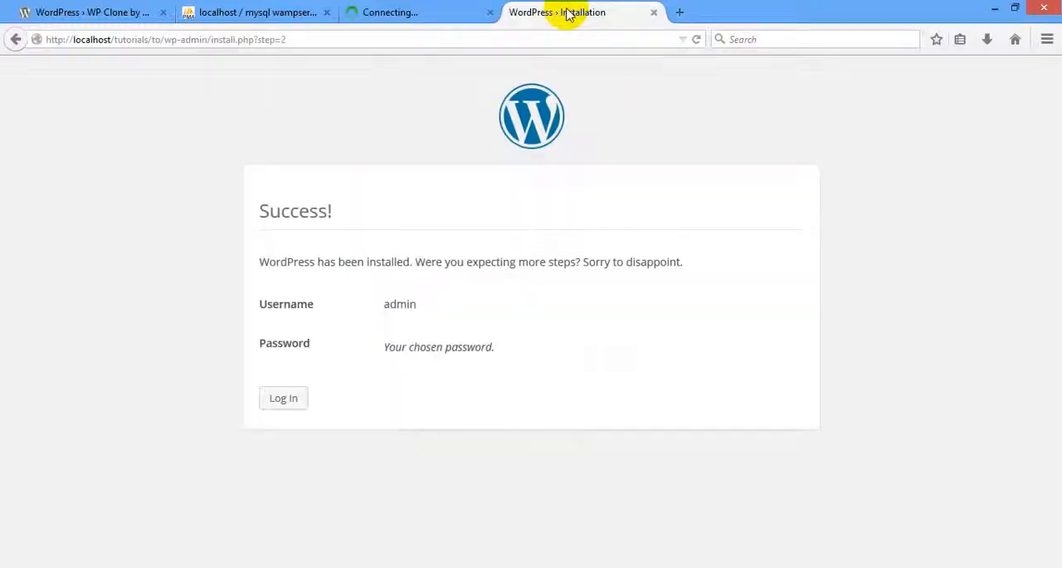
left_click(281, 405)
left_click(402, 10)
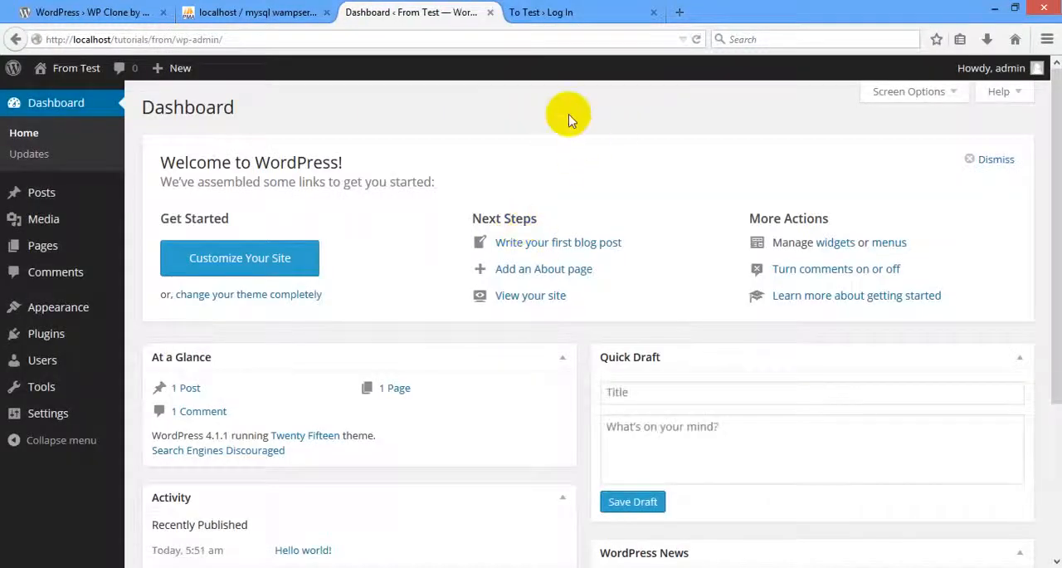
left_click(43, 311)
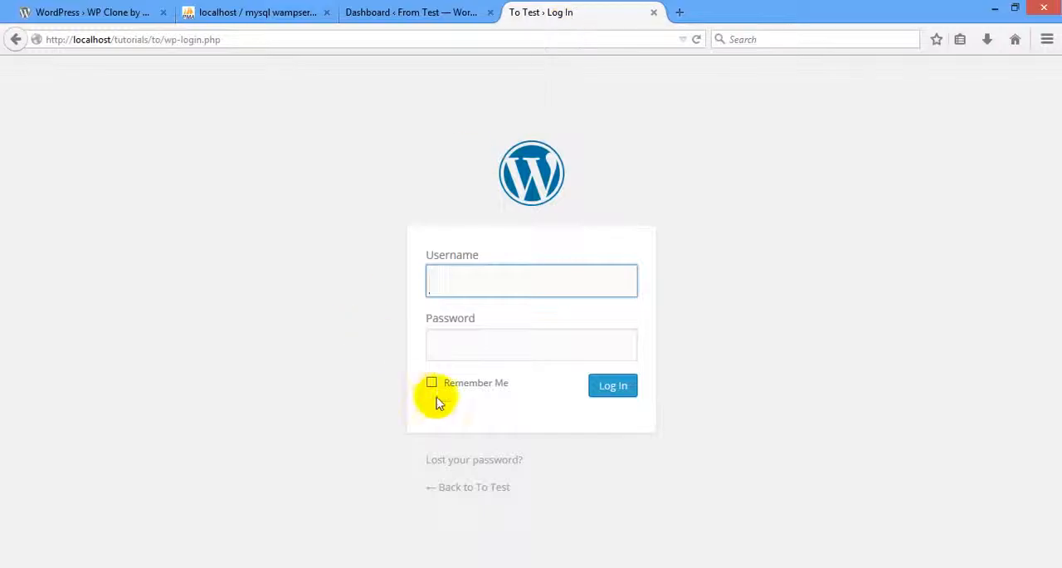
type("admin")
key("Tab")
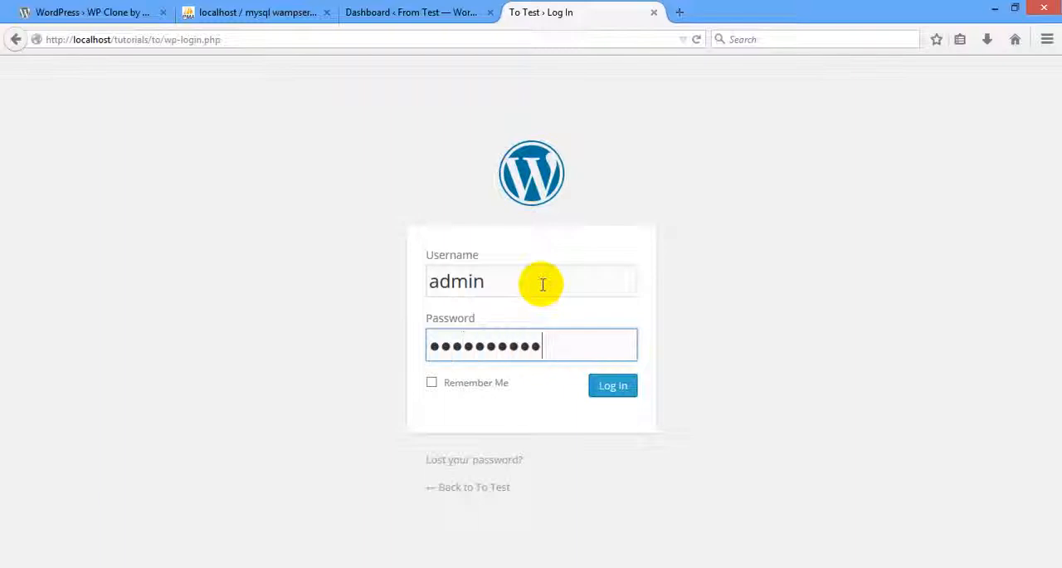
key("Return")
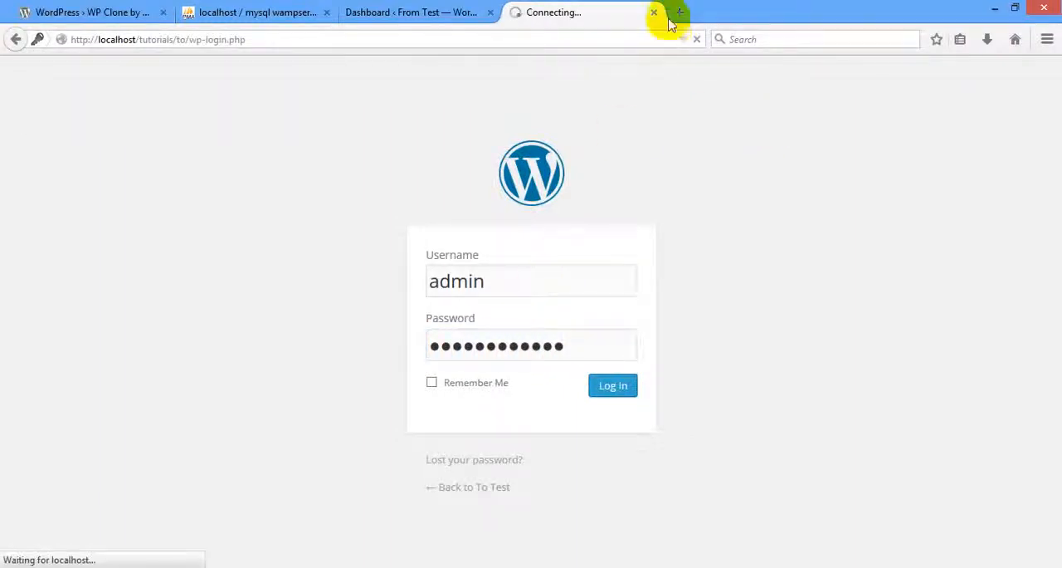
Search the web in a new browser tab for "wordpress sample content xml".
left_click(682, 13)
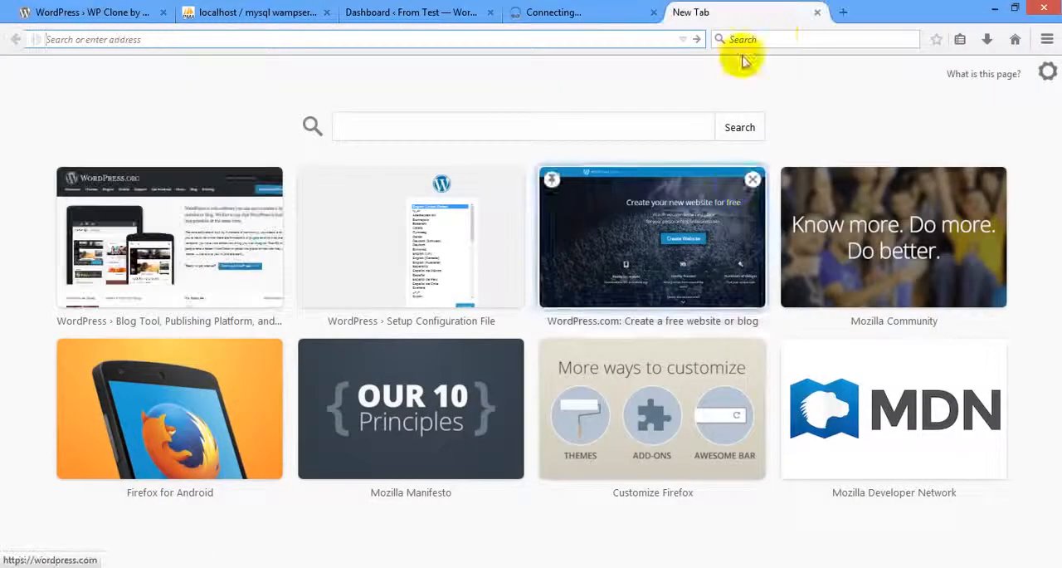
left_click(773, 39)
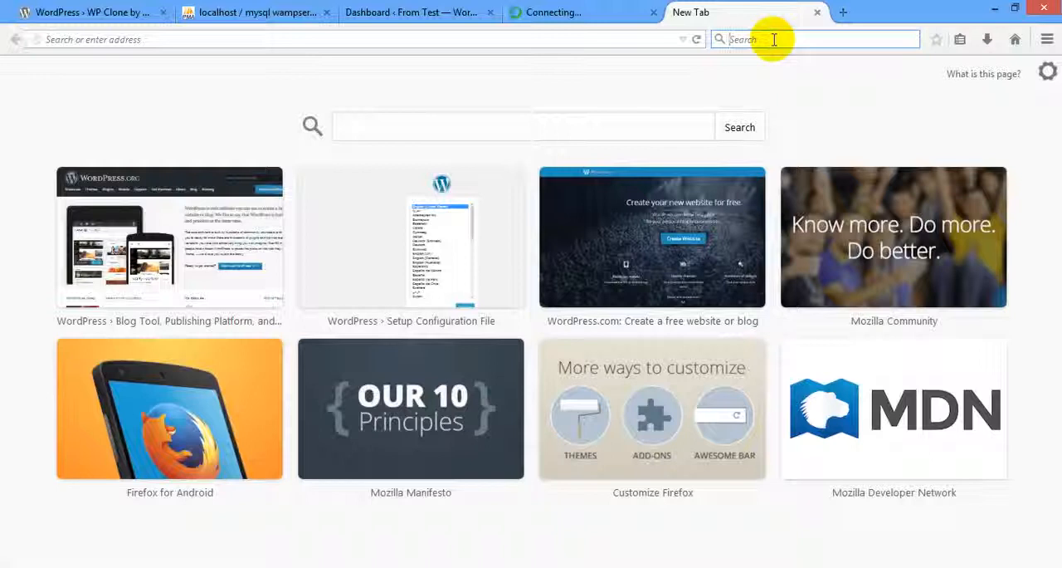
type("wordpress sample content")
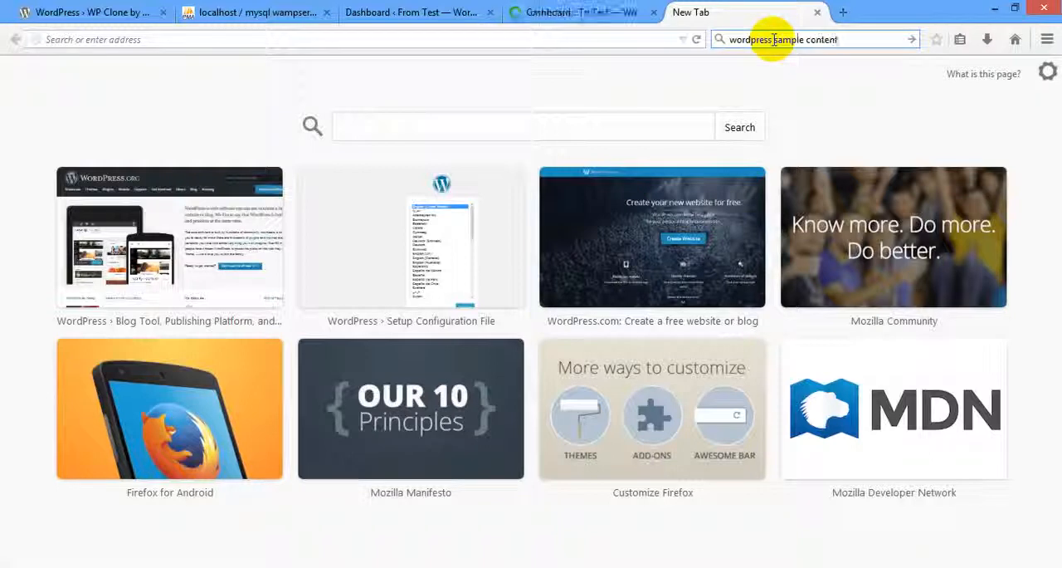
type(" xml")
key("Return")
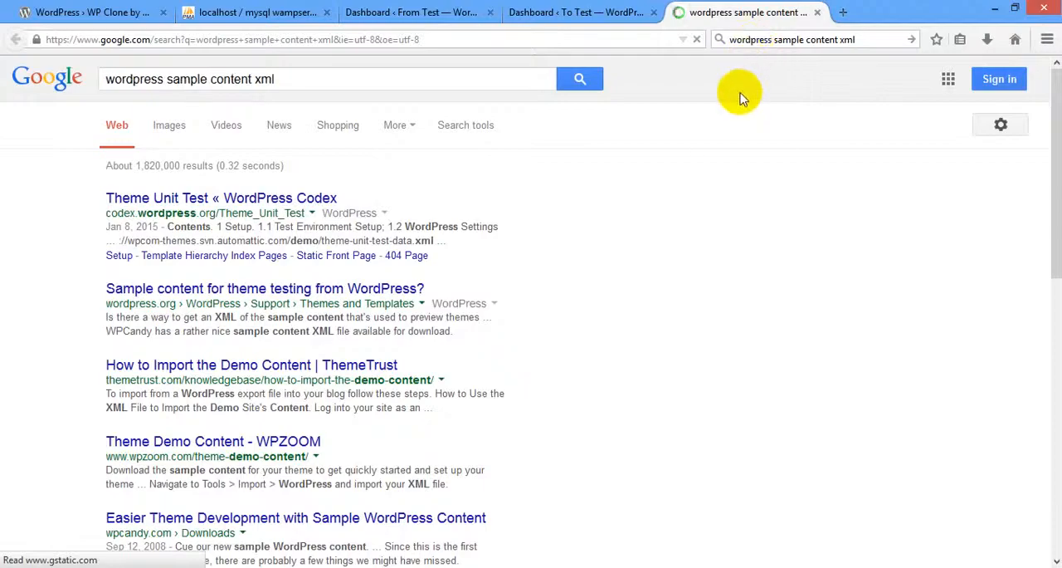
Open theme-unit-test-data.xml from the WordPress Codex Theme Unit Test page and copy its entire contents.
left_click(168, 199)
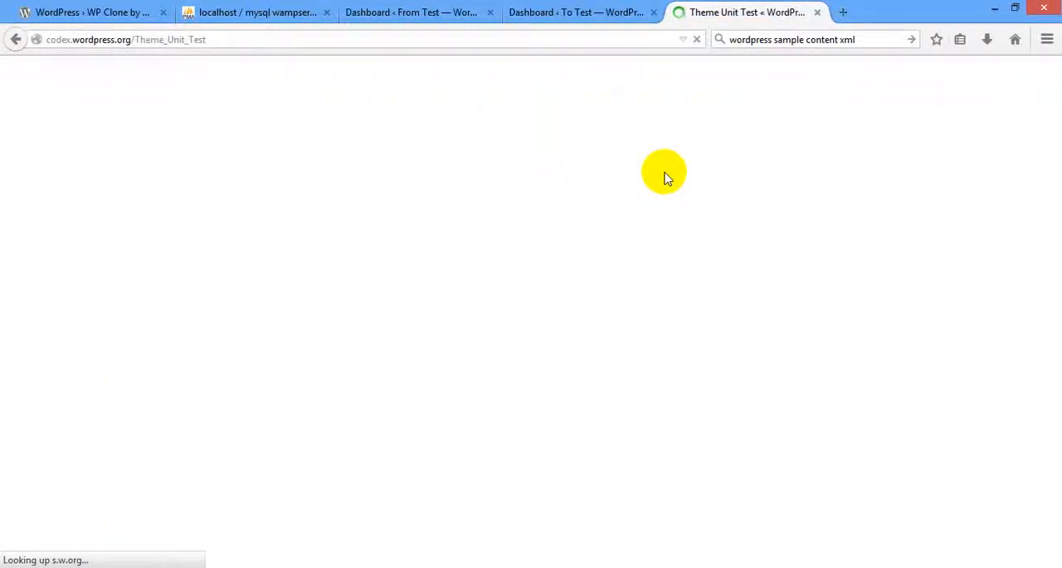
scroll(482, 291, "down", 3)
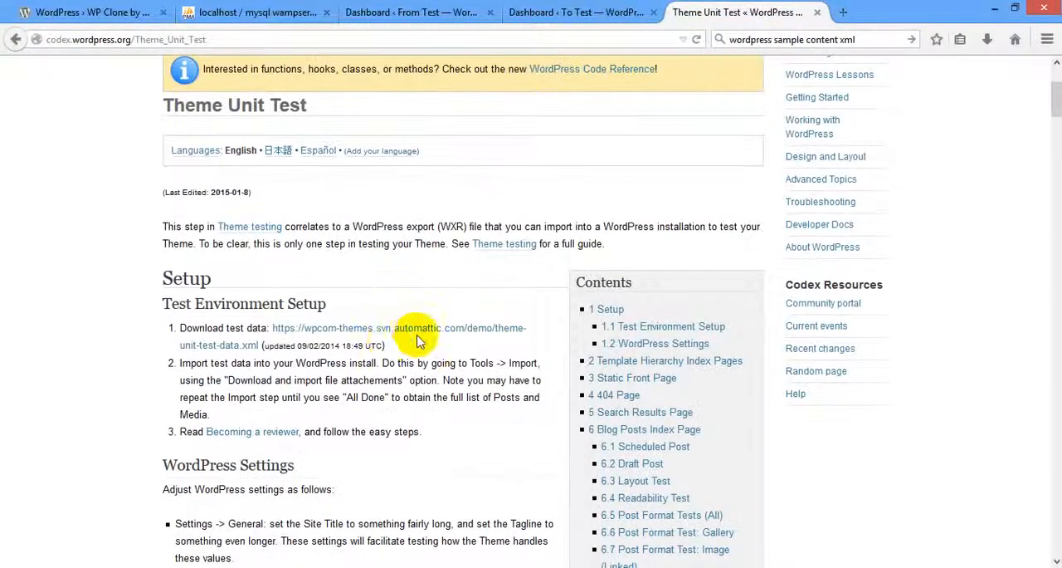
left_click(347, 334)
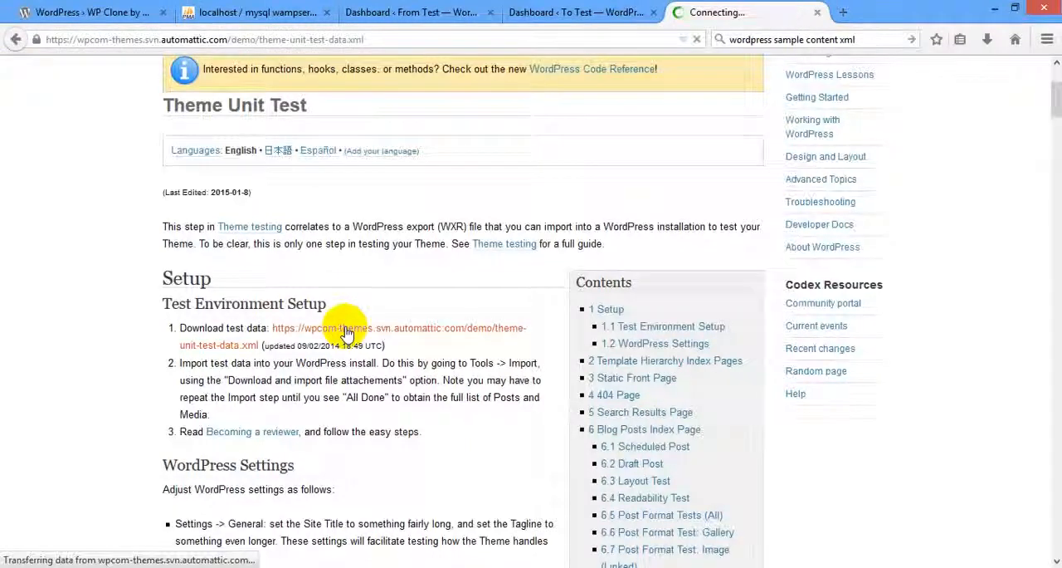
key("ctrl+a")
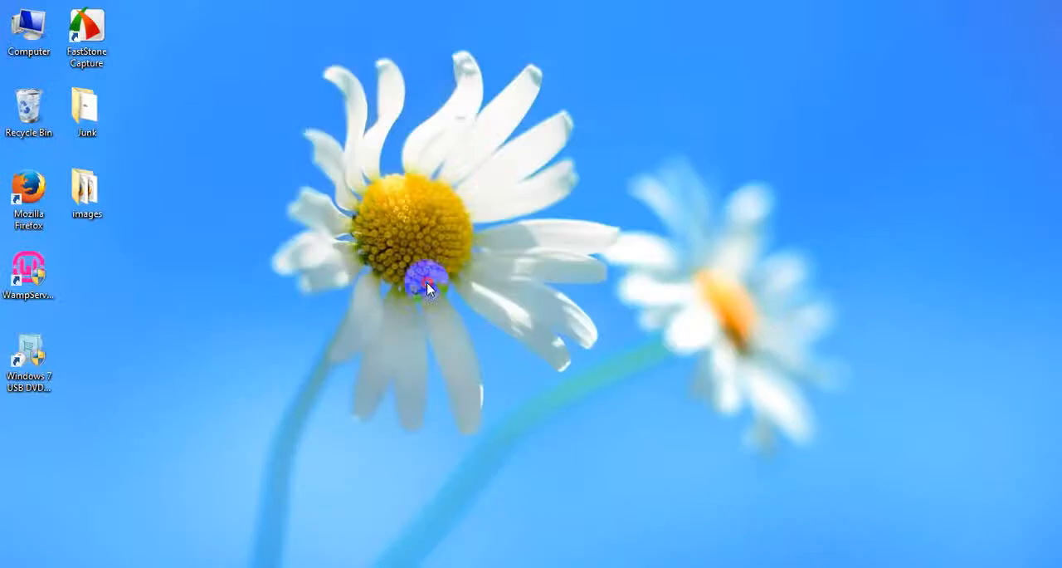
Create a new text document on the desktop and name it content.xml.
right_click(343, 179)
mouse_move(415, 285)
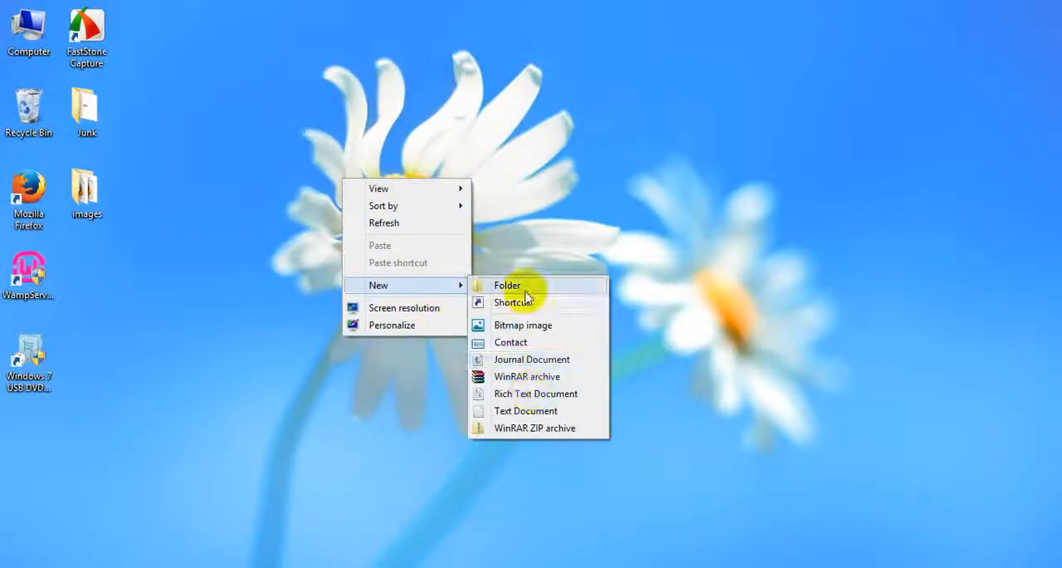
left_click(525, 411)
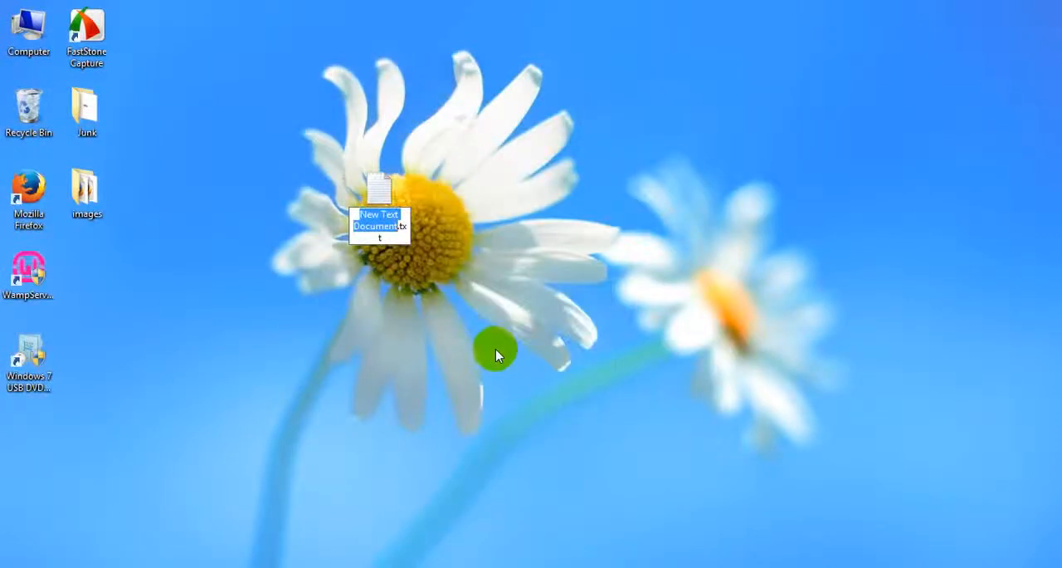
key("Delete")
key("Delete")
key("Delete")
key("Delete")
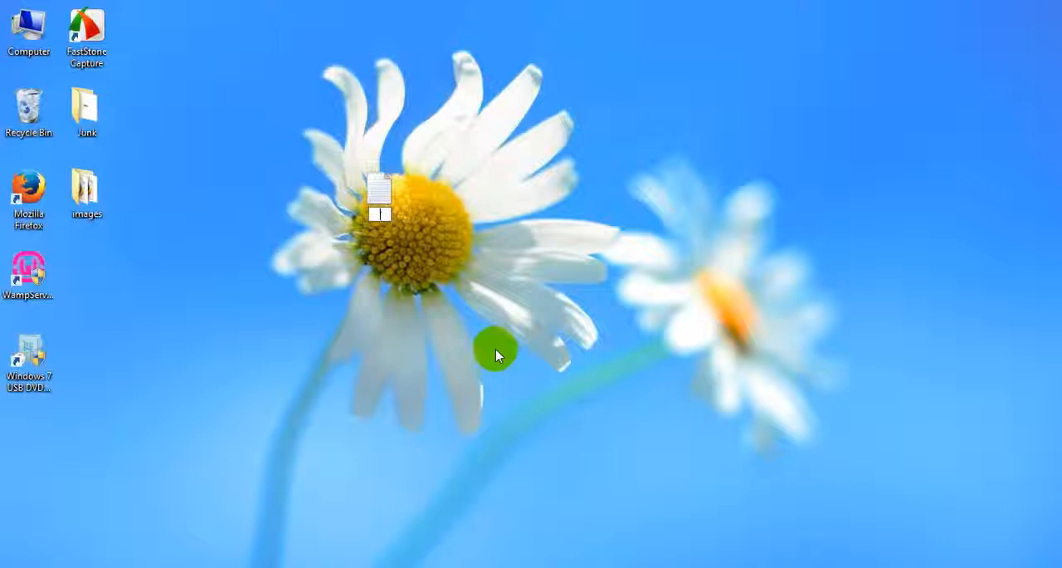
type("test")
key("BackSpace")
key("BackSpace")
key("BackSpace")
key("BackSpace")
type("content.php")
key("Return")
key("Return")
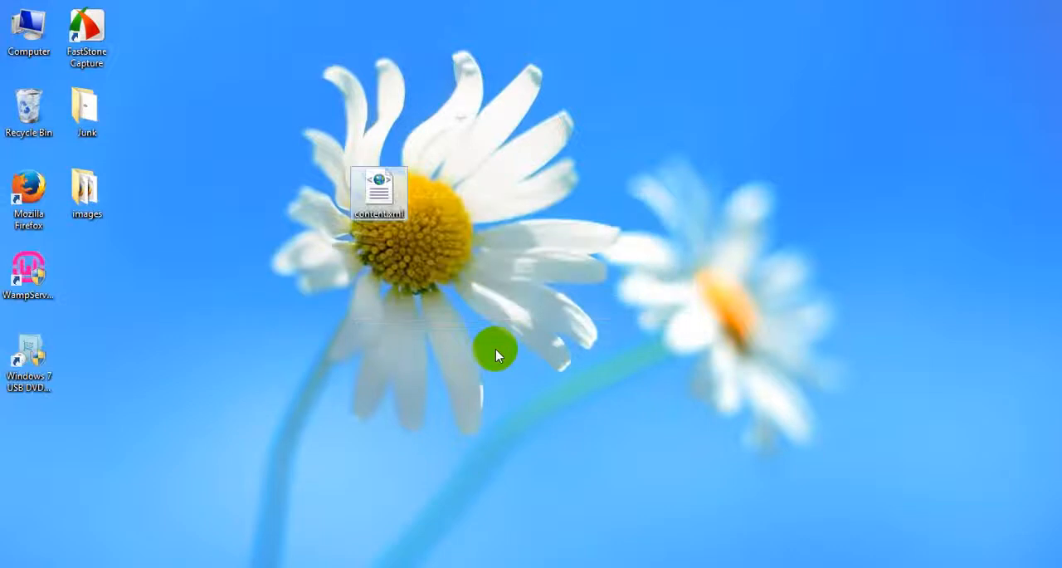
right_click(377, 188)
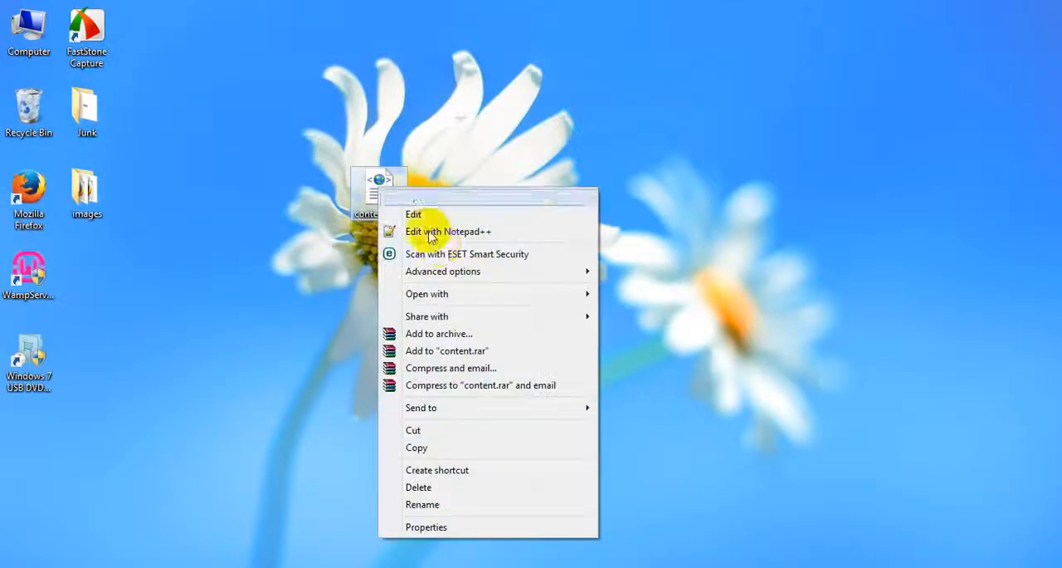
mouse_move(498, 294)
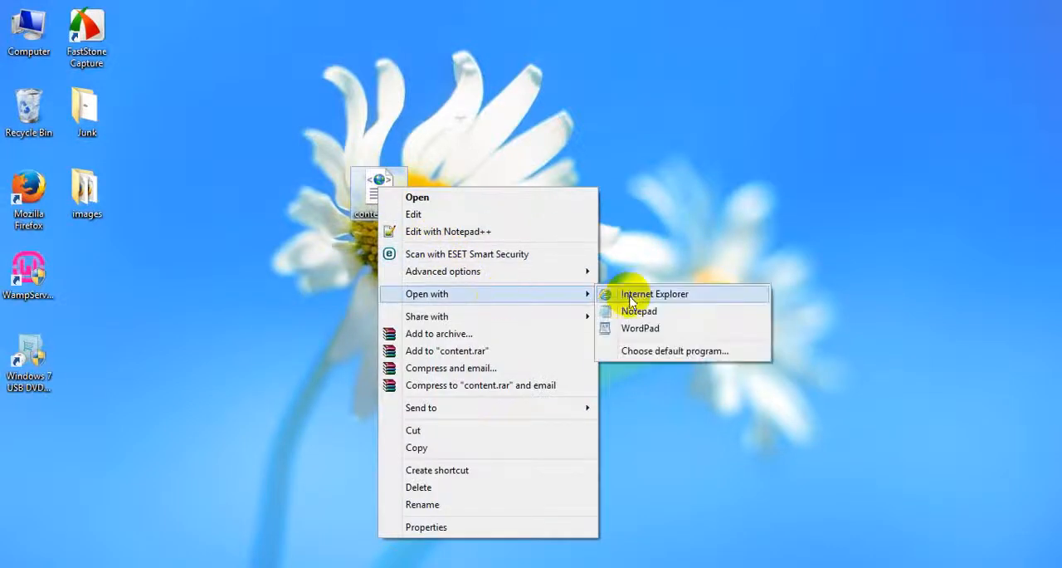
left_click(679, 193)
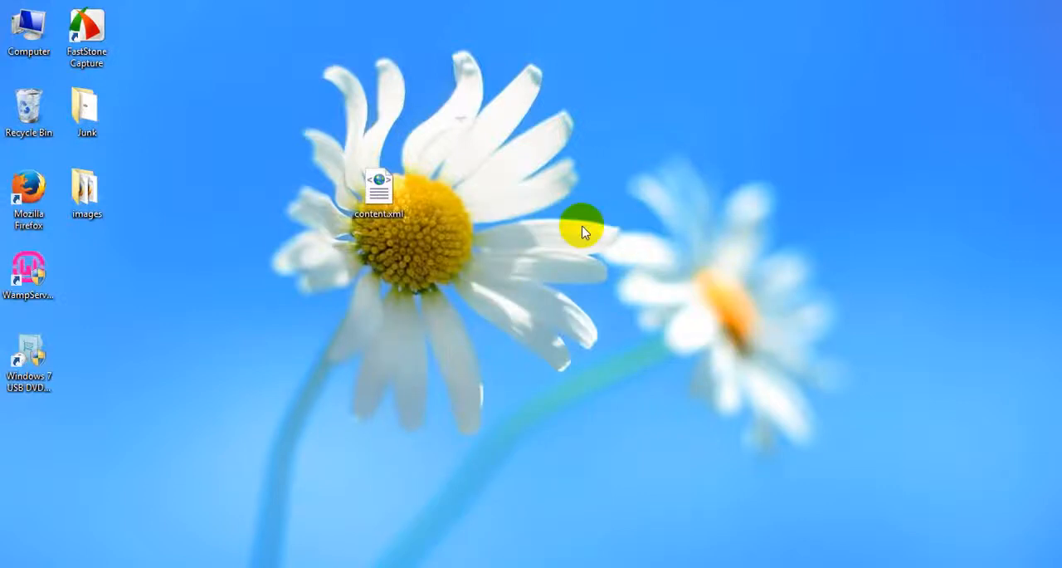
Open content.xml in Notepad++, paste the copied test data into it, then save and close the file.
right_click(379, 185)
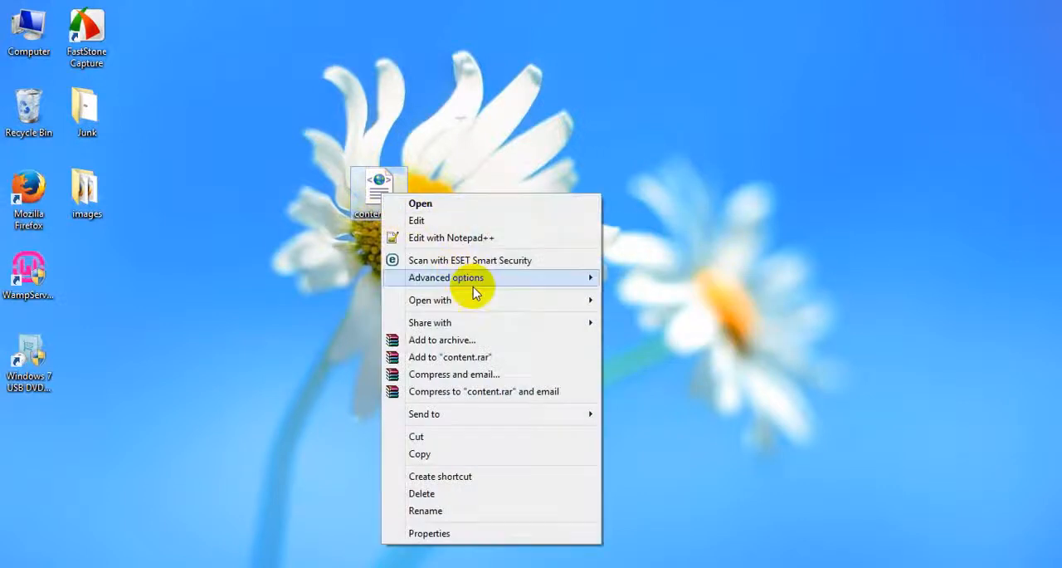
left_click(455, 240)
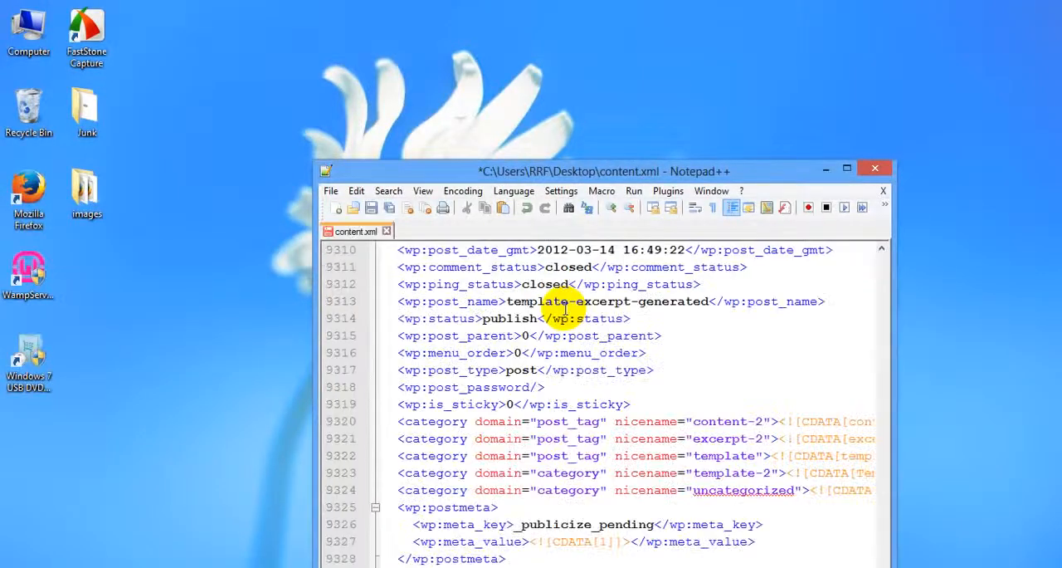
scroll(564, 307, "up", 20)
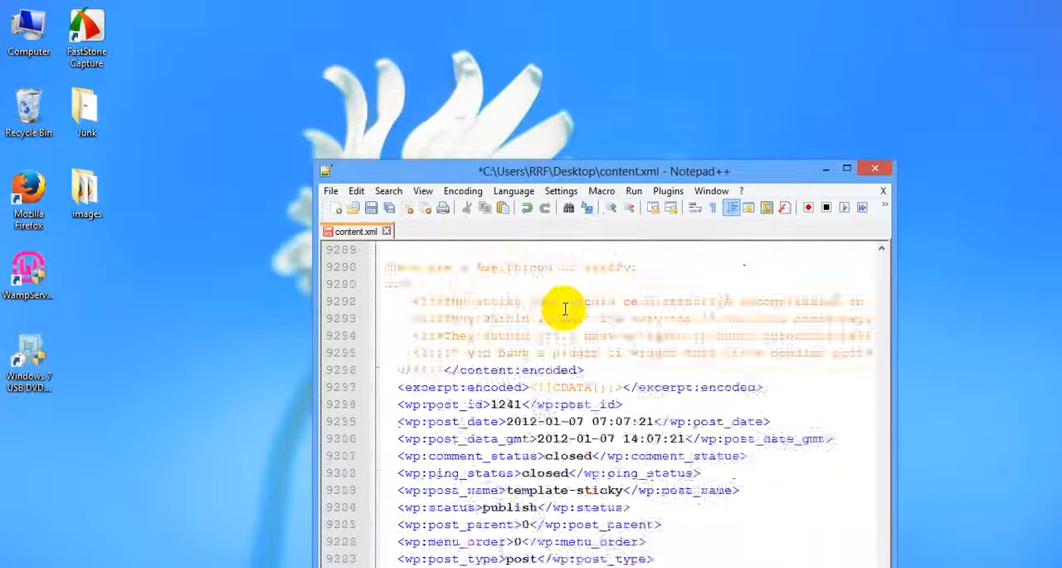
key("ctrl+s")
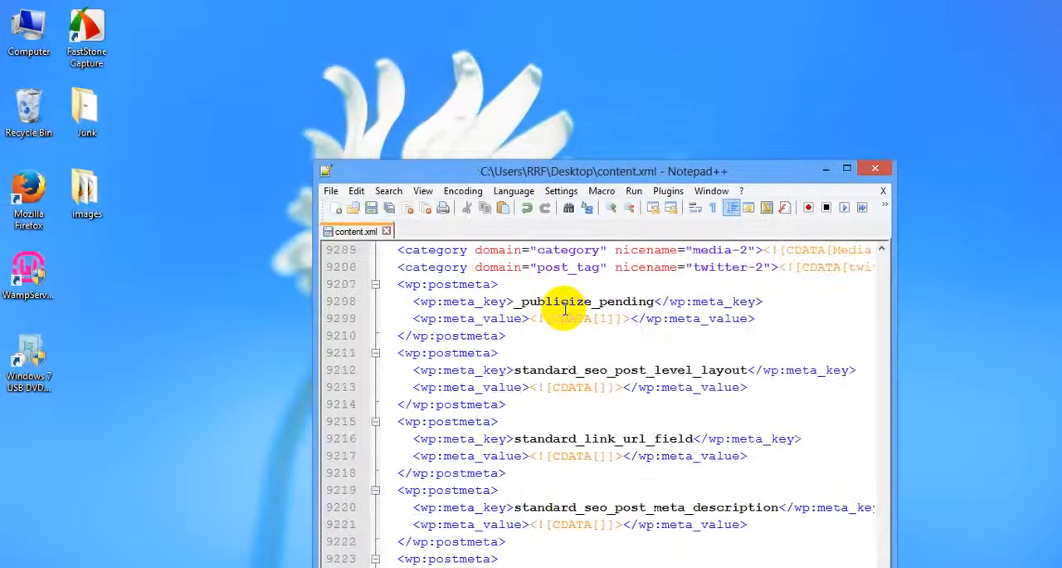
left_click(875, 168)
left_click_drag(421, 197, 147, 344)
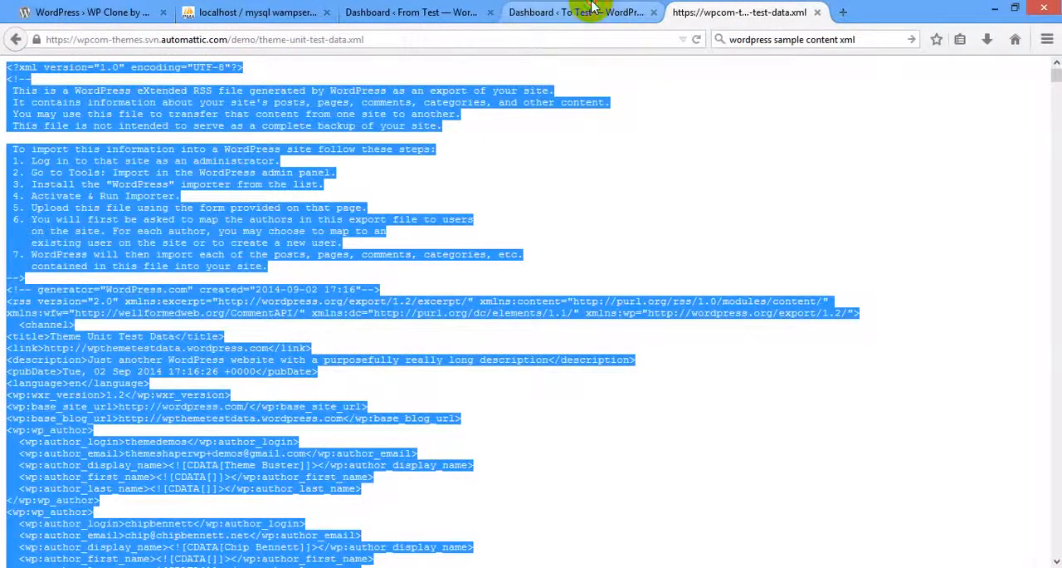
Switch to the From Test site in Firefox and open its Import page.
left_click(410, 11)
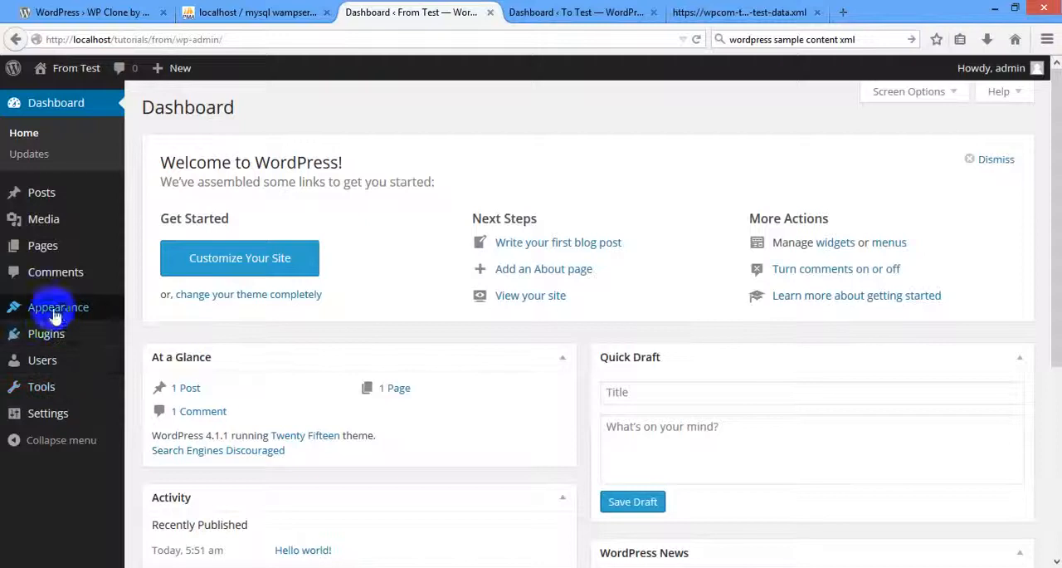
mouse_move(112, 385)
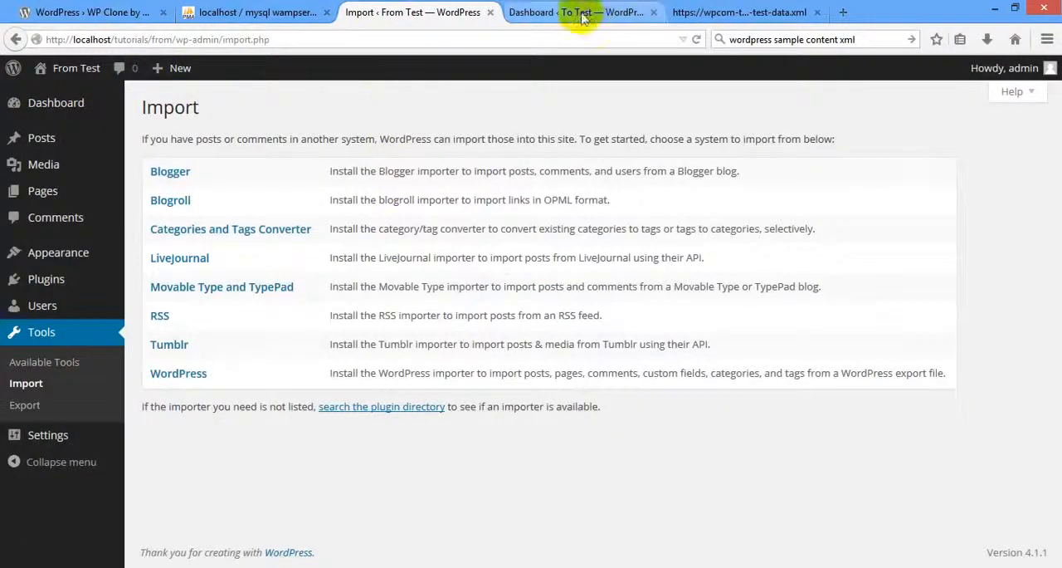
left_click(574, 12)
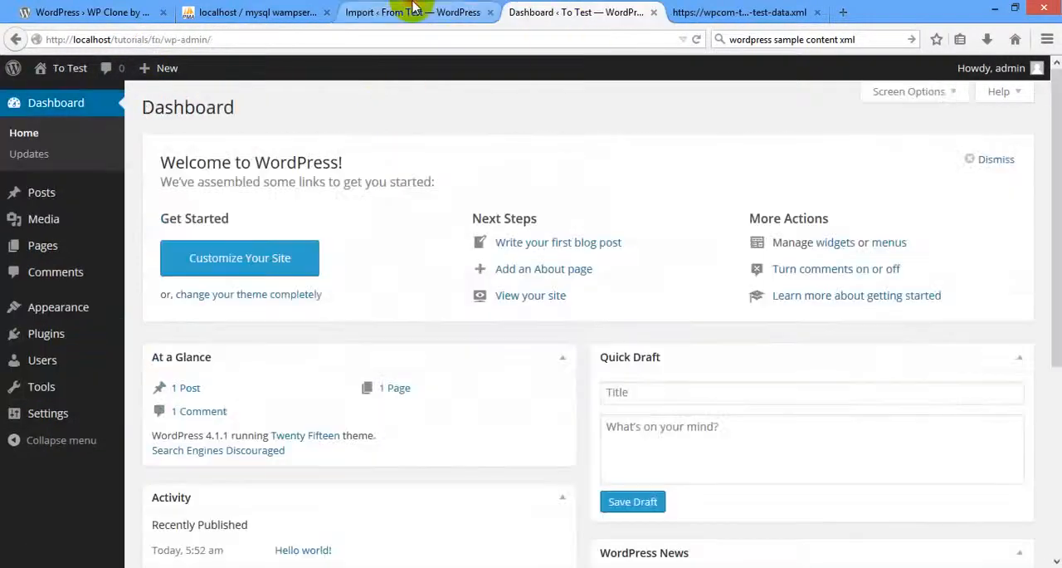
left_click(410, 10)
Install the WordPress importer plugin on the From Test site, activate it and run the importer.
left_click(175, 373)
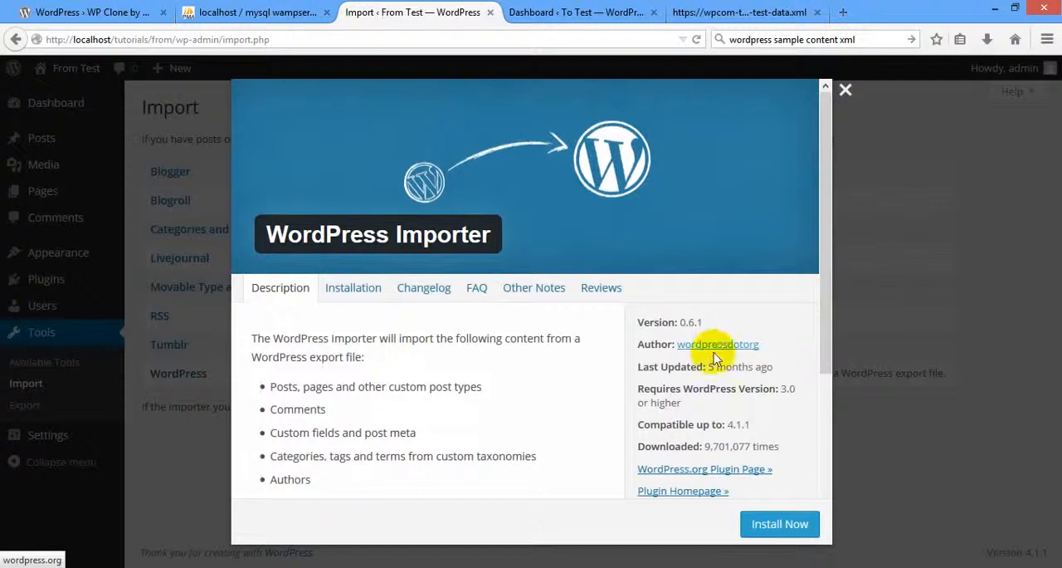
scroll(729, 421, "down", 3)
left_click(762, 521)
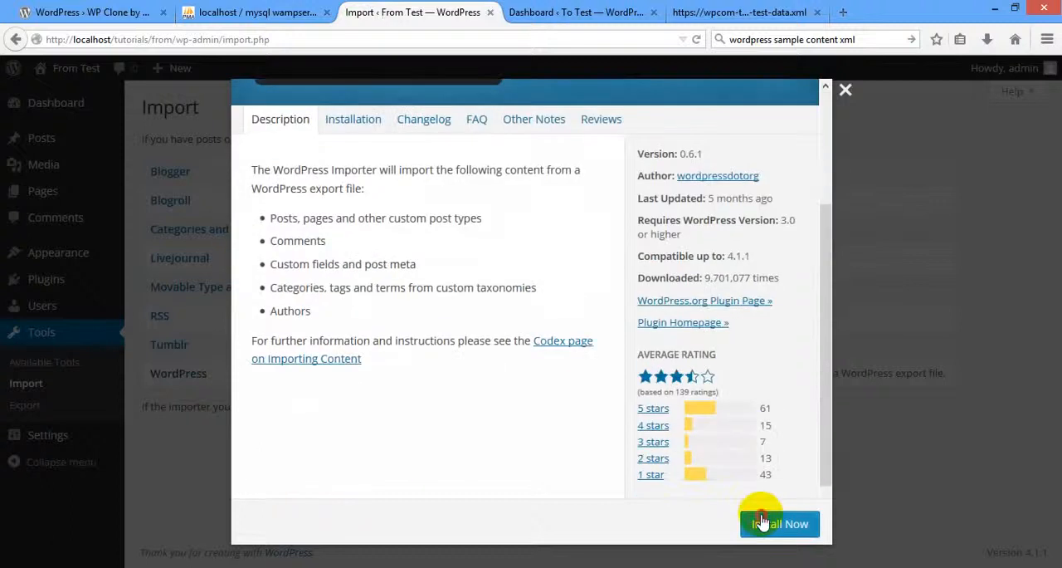
scroll(587, 376, "up", 3)
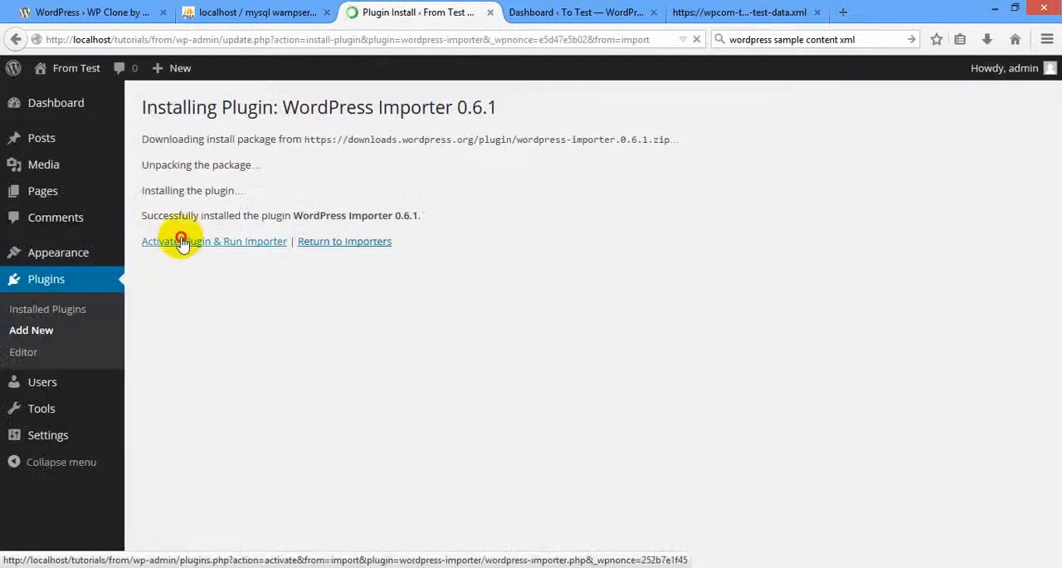
left_click(177, 243)
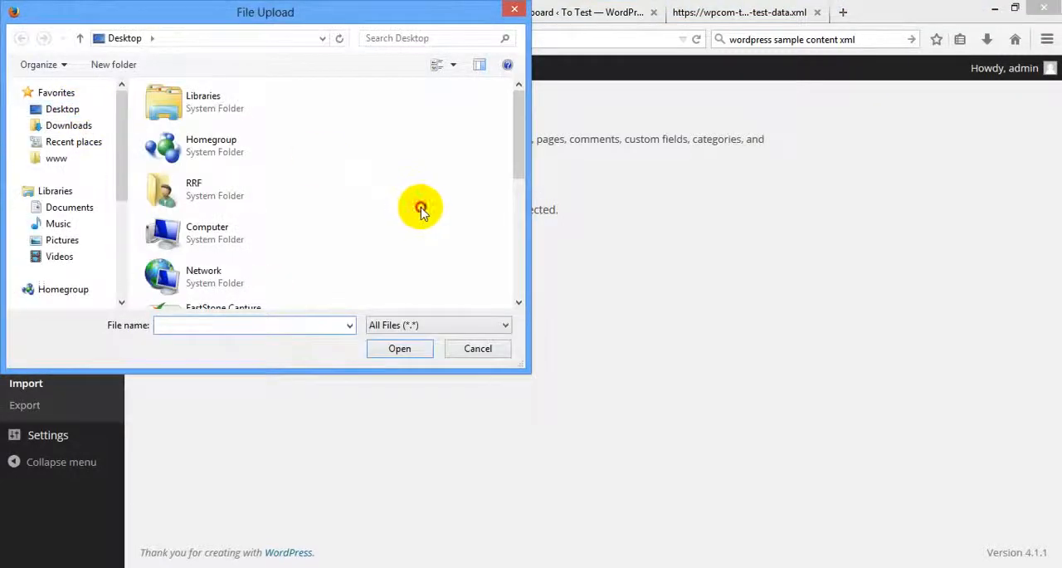
Choose content.xml from the desktop as the WordPress import file and upload it.
scroll(381, 201, "down", 1)
scroll(380, 207, "down", 2)
scroll(385, 259, "up", 1)
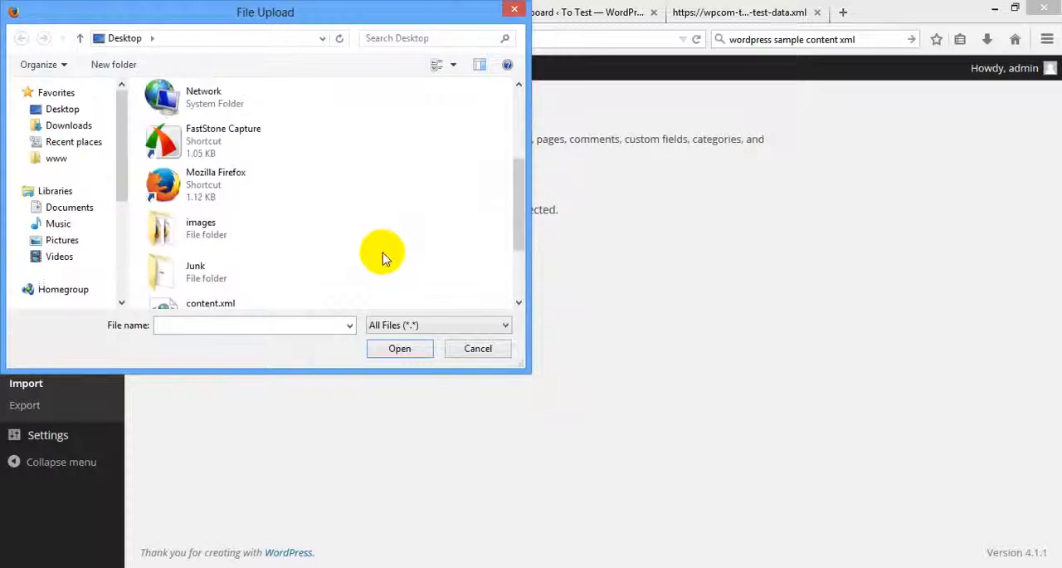
scroll(379, 254, "up", 1)
scroll(379, 254, "down", 2)
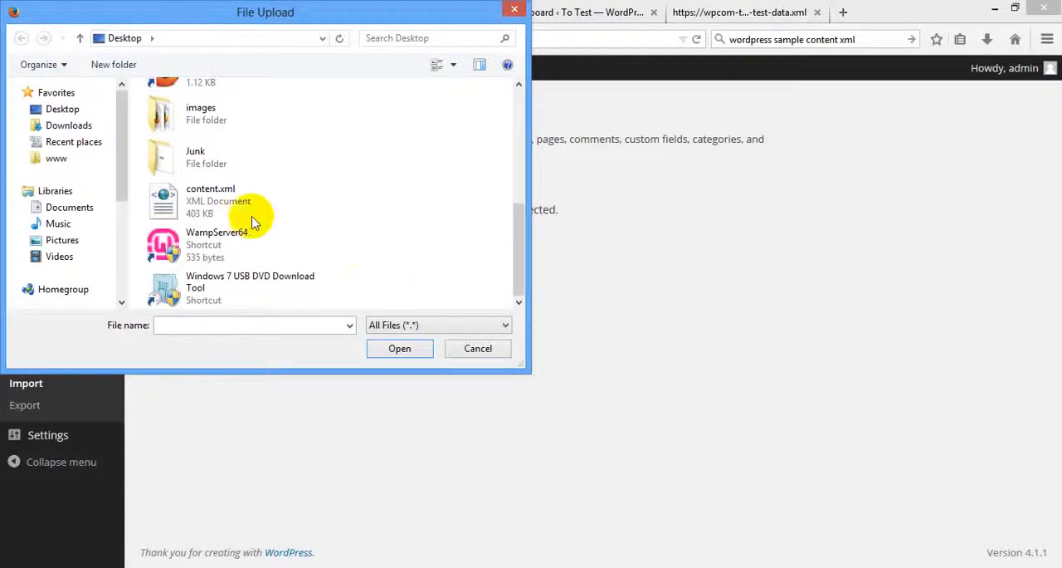
left_click(253, 214)
left_click(399, 349)
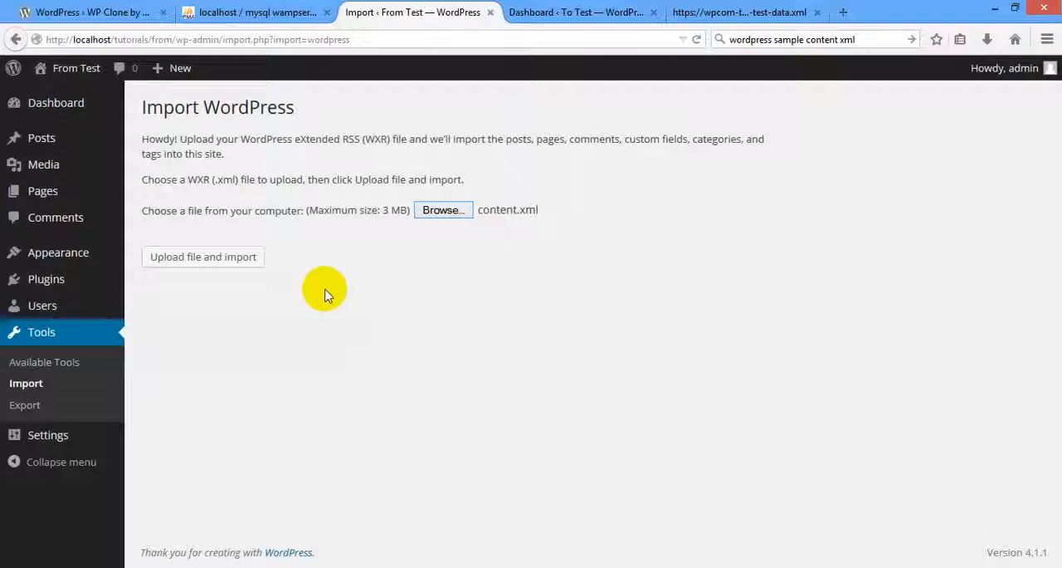
left_click(208, 255)
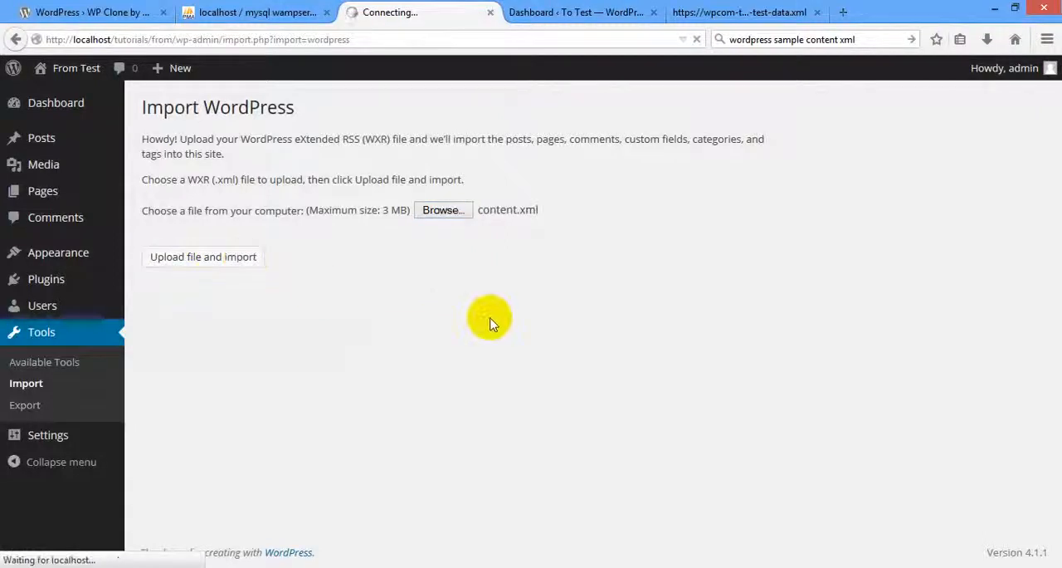
Set new-user login names for the first two import authors, copying each author's own name shown in parentheses.
scroll(491, 336, "down", 3)
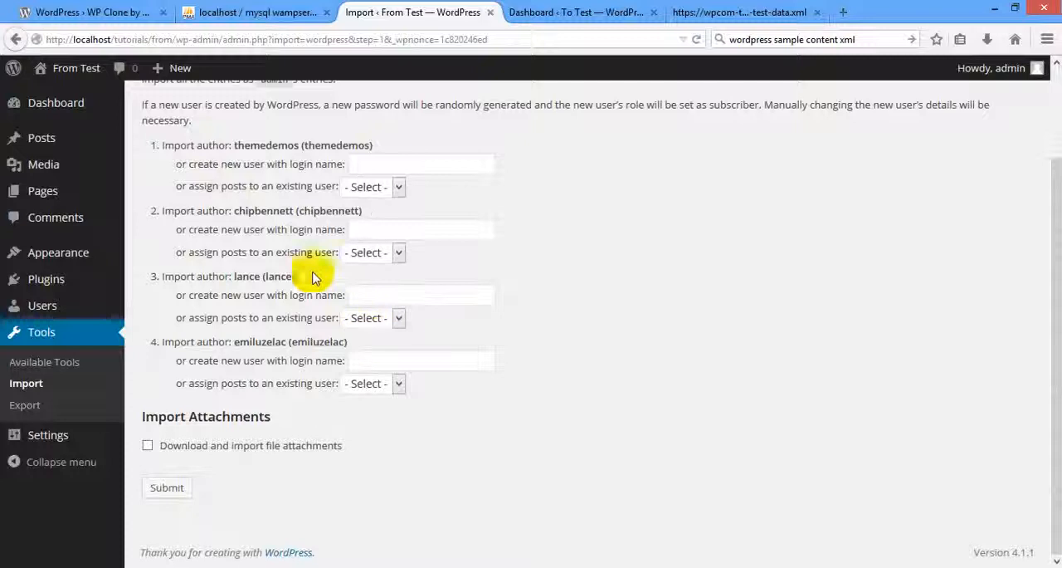
left_click(418, 163)
double_click(344, 146)
key("ctrl+c")
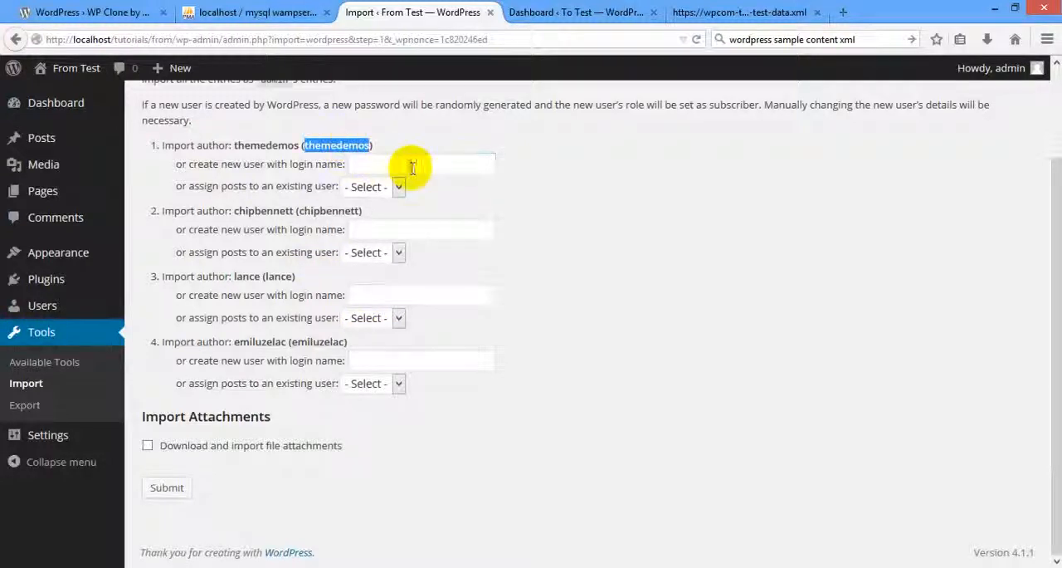
left_click(409, 167)
key("ctrl+v")
double_click(353, 211)
key("ctrl+c")
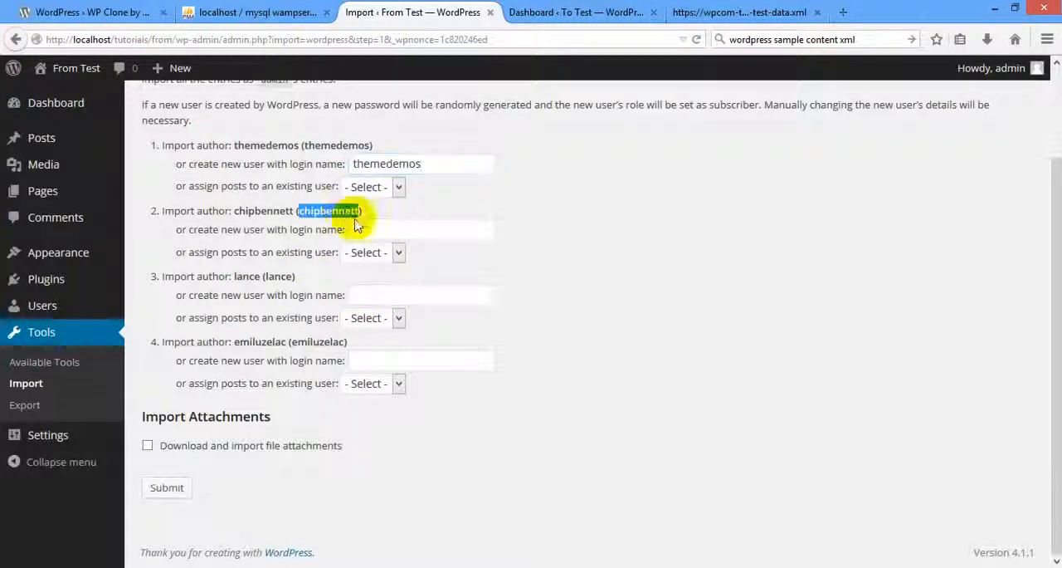
left_click(386, 232)
key("ctrl+v")
Set the last two import authors' login names to their own names shown in parentheses and submit the import with file attachments included.
double_click(279, 275)
key("ctrl+c")
left_click(402, 297)
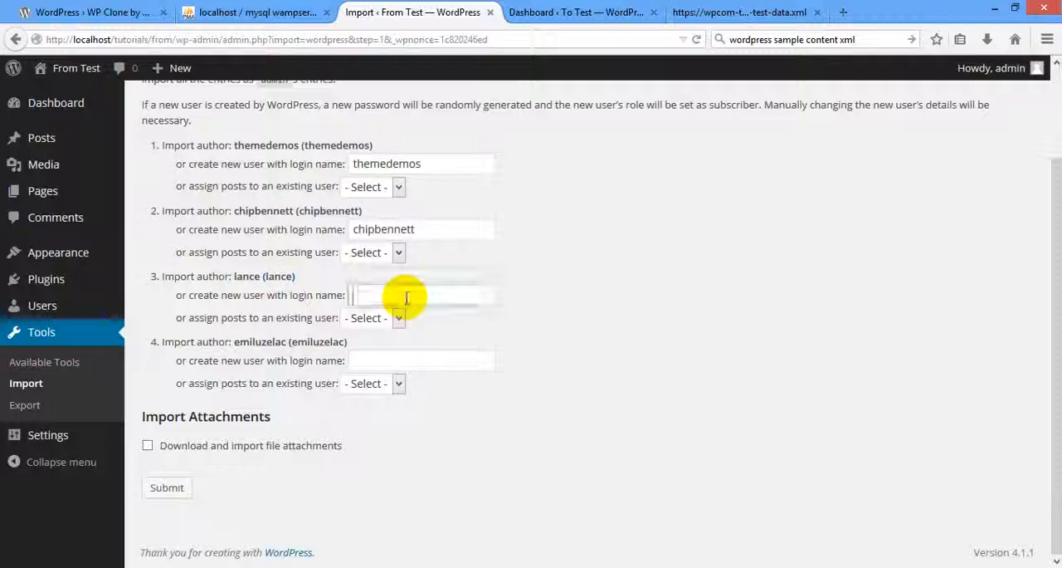
key("ctrl+v")
double_click(317, 342)
key("ctrl+c")
left_click(391, 360)
key("ctrl+v")
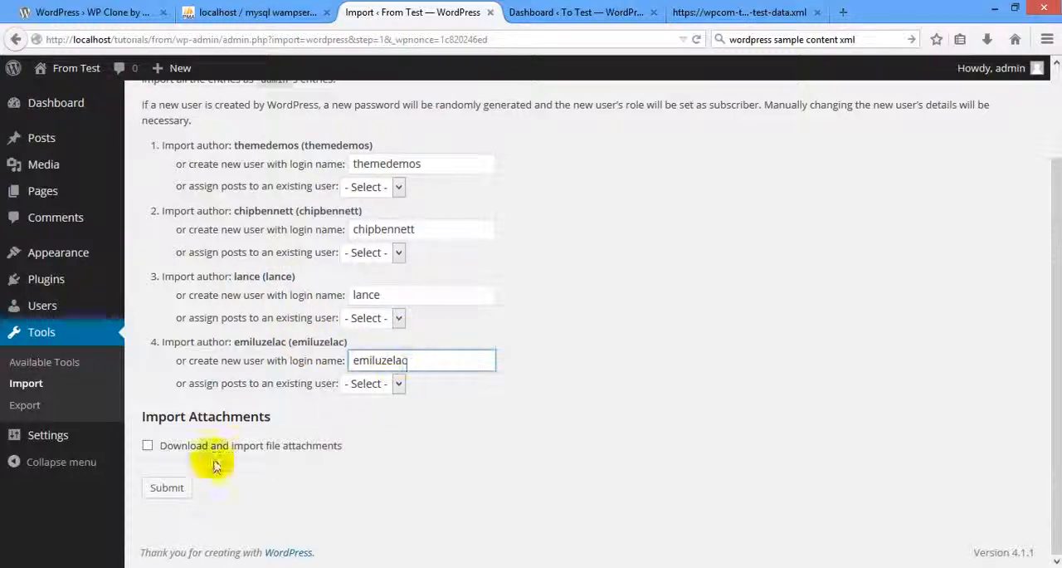
left_click(148, 447)
left_click(167, 487)
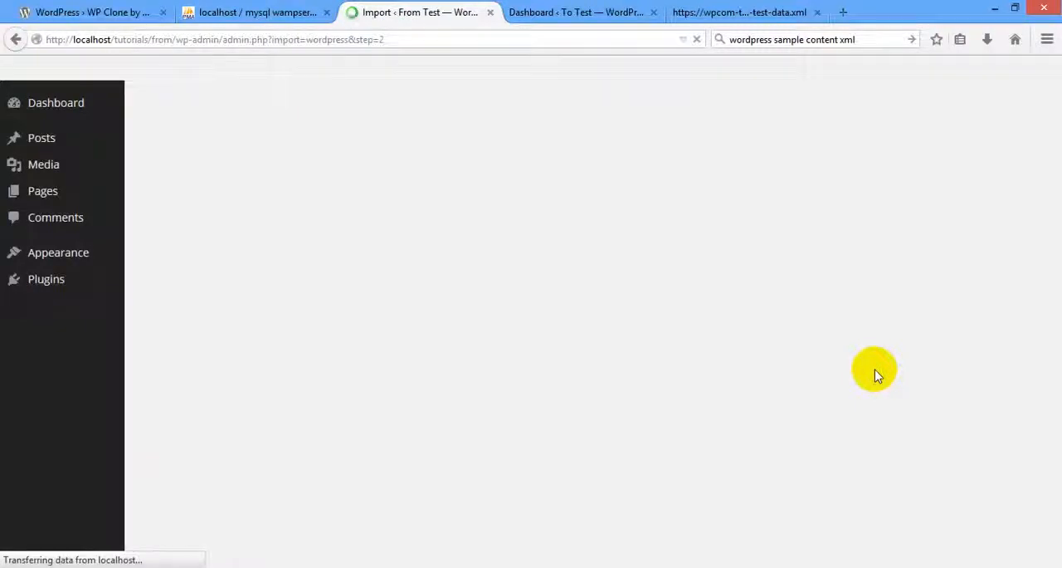
Open the To Test site's front page in a new tab, look through it and return to the From Test import.
left_click(544, 11)
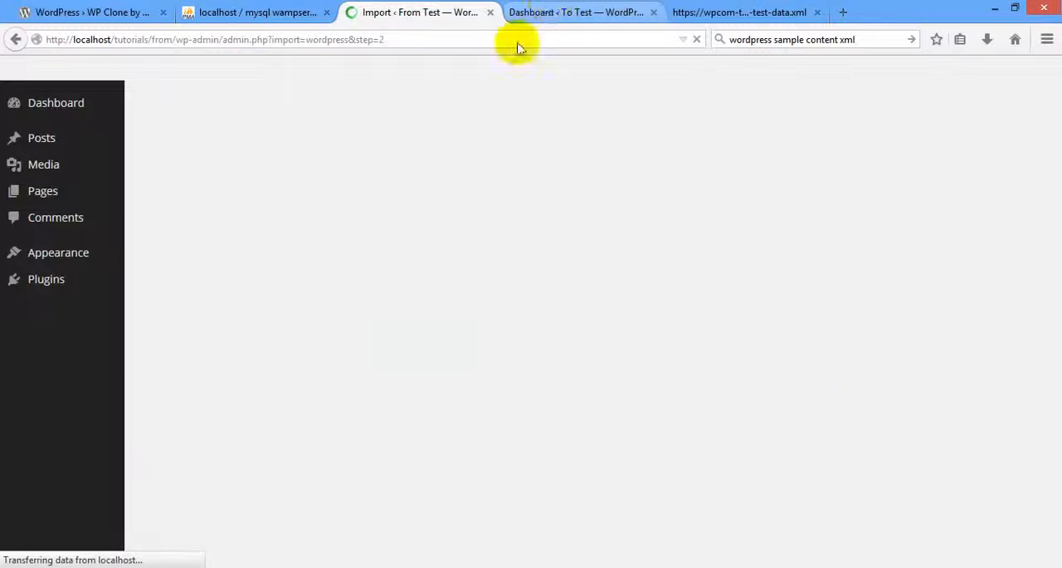
middle_click(69, 71)
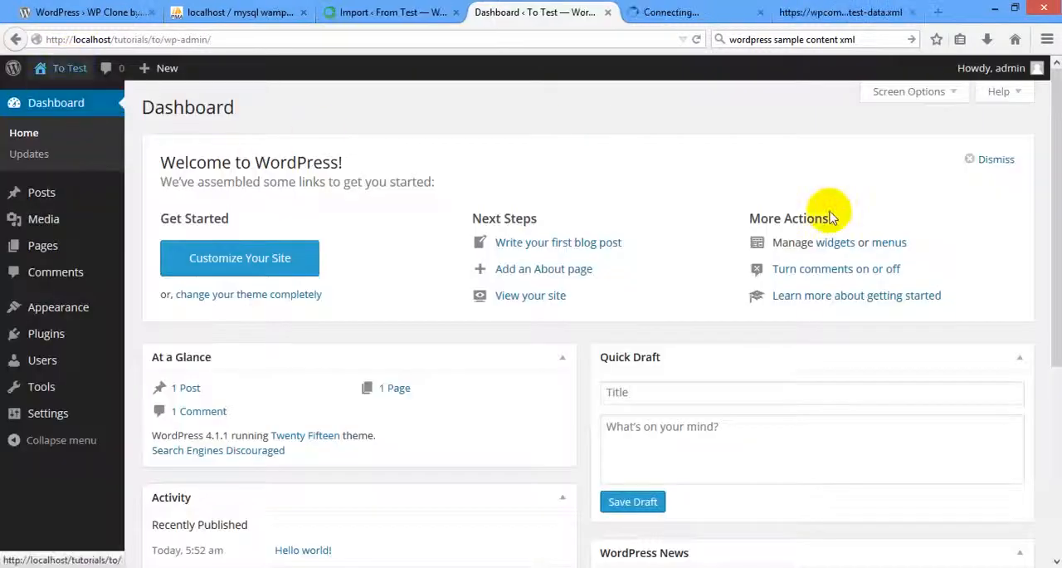
left_click(683, 12)
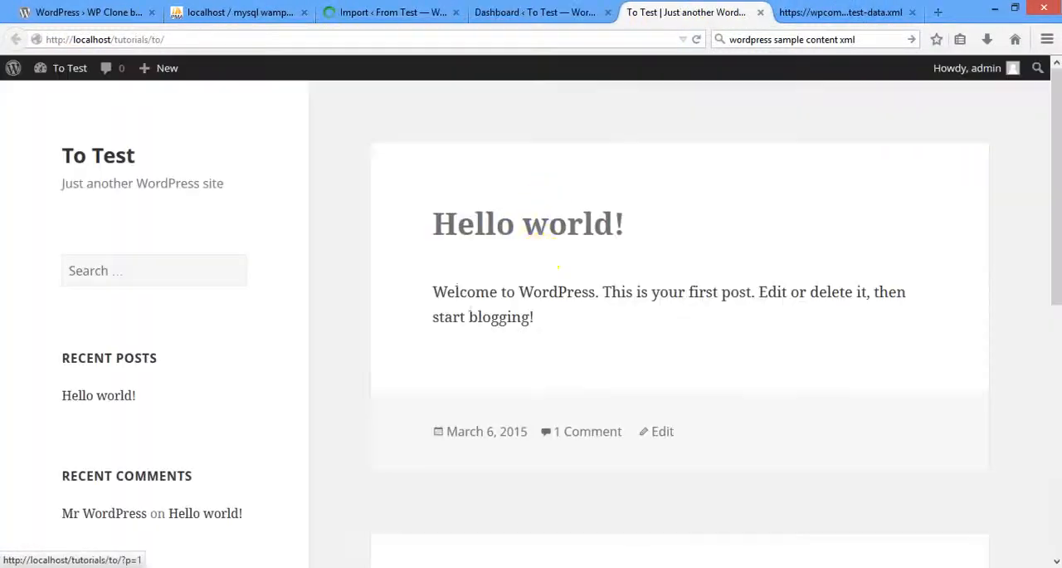
scroll(873, 296, "down", 10)
scroll(950, 314, "up", 10)
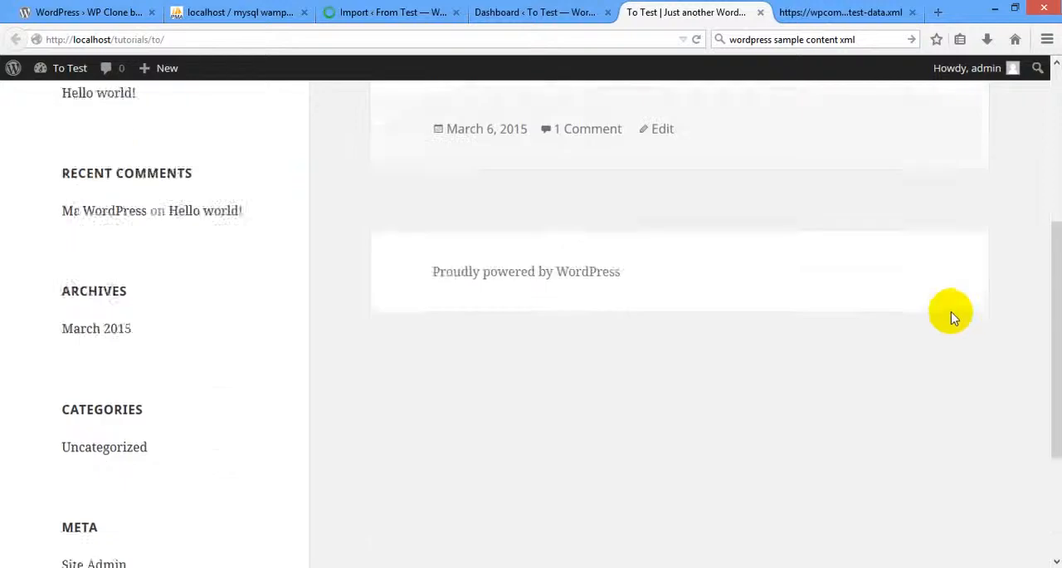
left_click(494, 14)
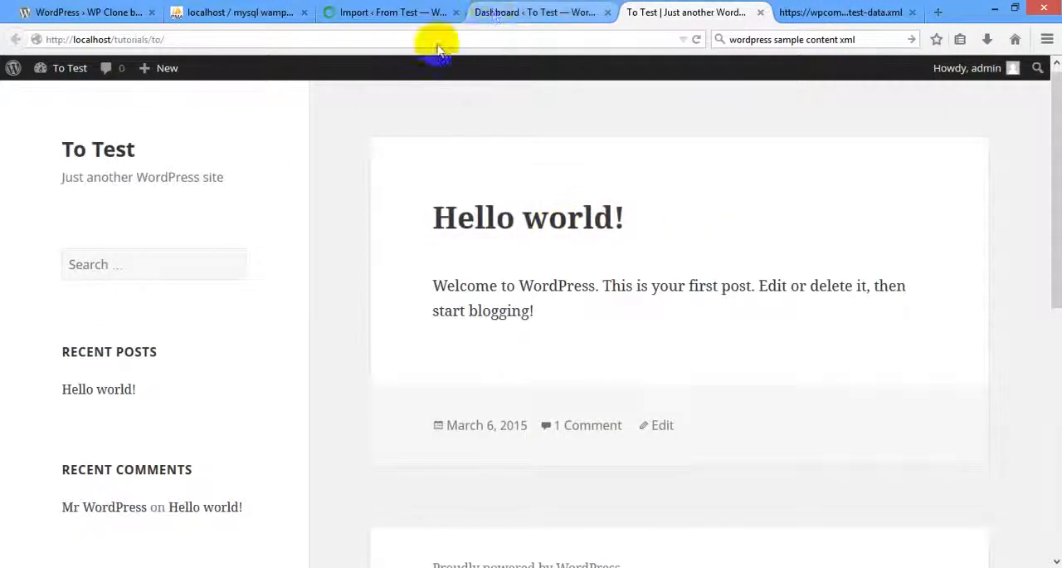
left_click(353, 10)
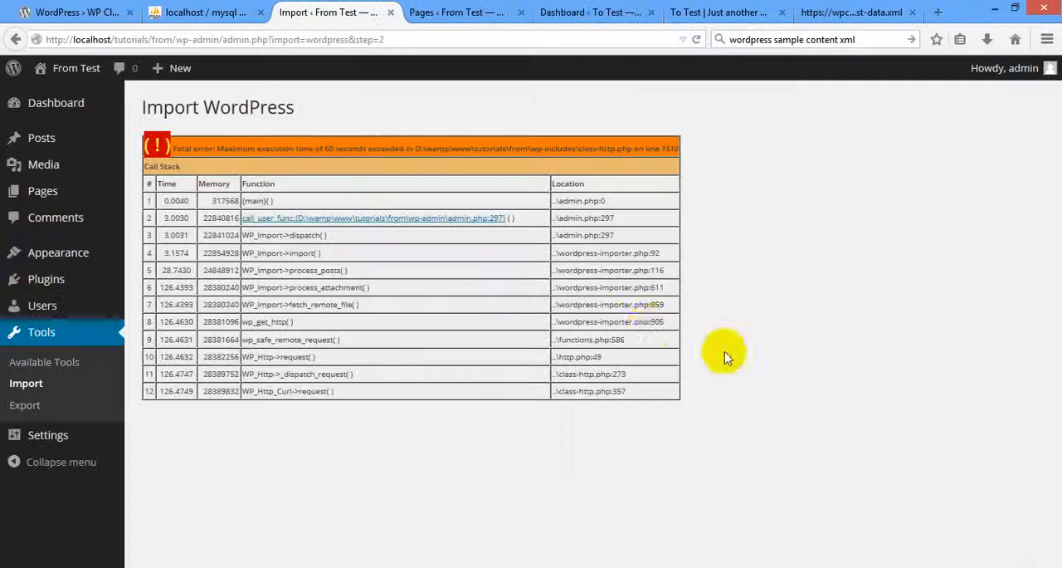
Look through the imported pages list of From Test and compare it with the To Test dashboard.
left_click(471, 10)
scroll(391, 323, "down", 5)
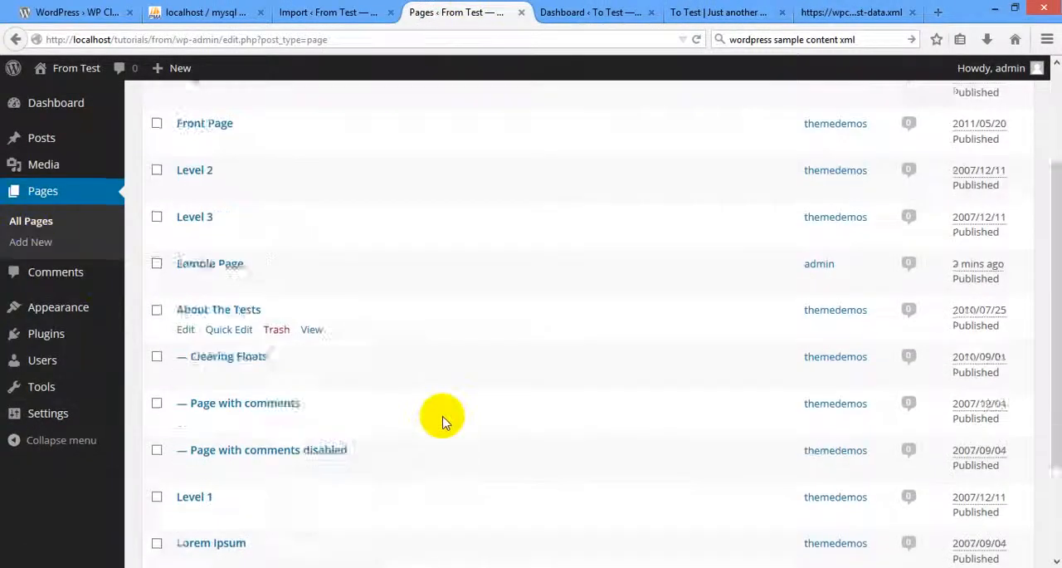
scroll(445, 407, "up", 5)
left_click(603, 11)
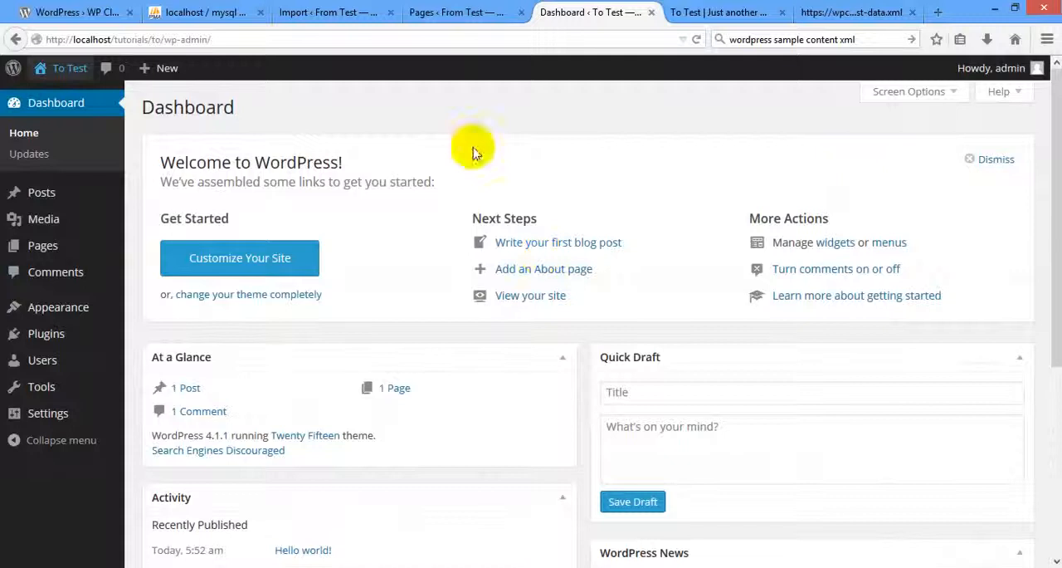
left_click(470, 12)
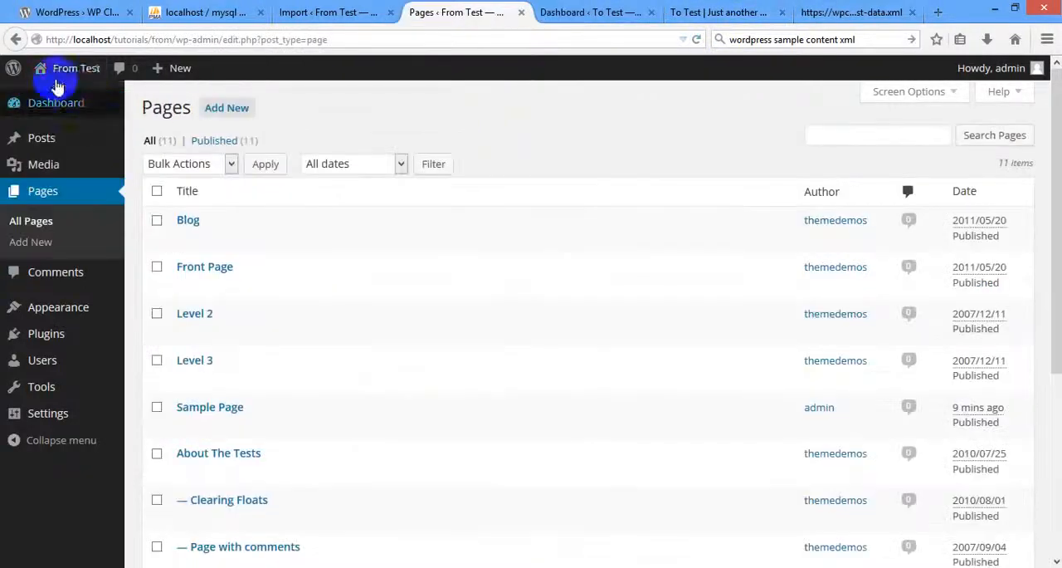
Open the From Test front page in a new tab and compare it with the To Test front page.
middle_click(96, 70)
left_click(531, 12)
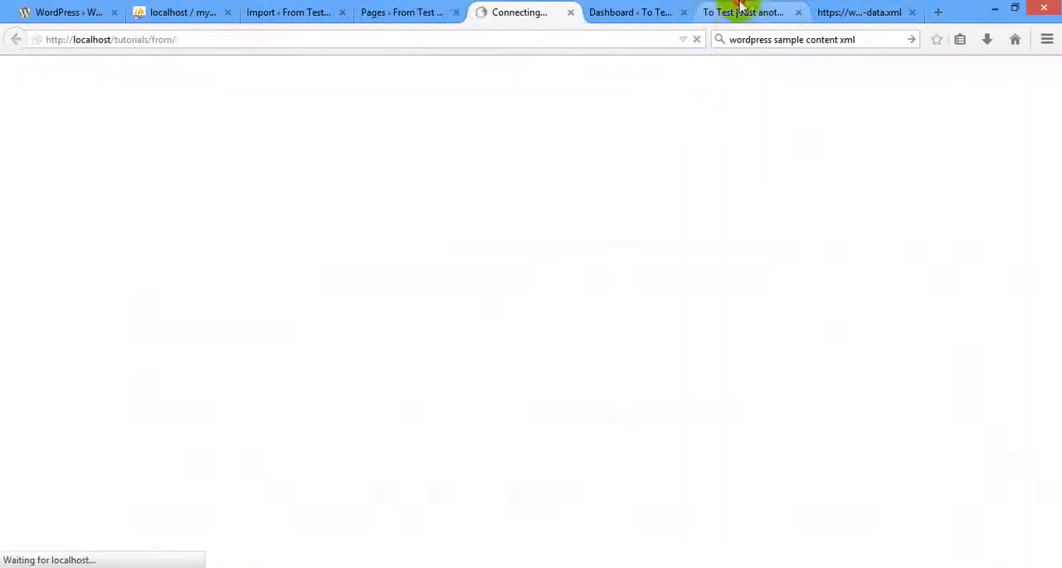
left_click(742, 11)
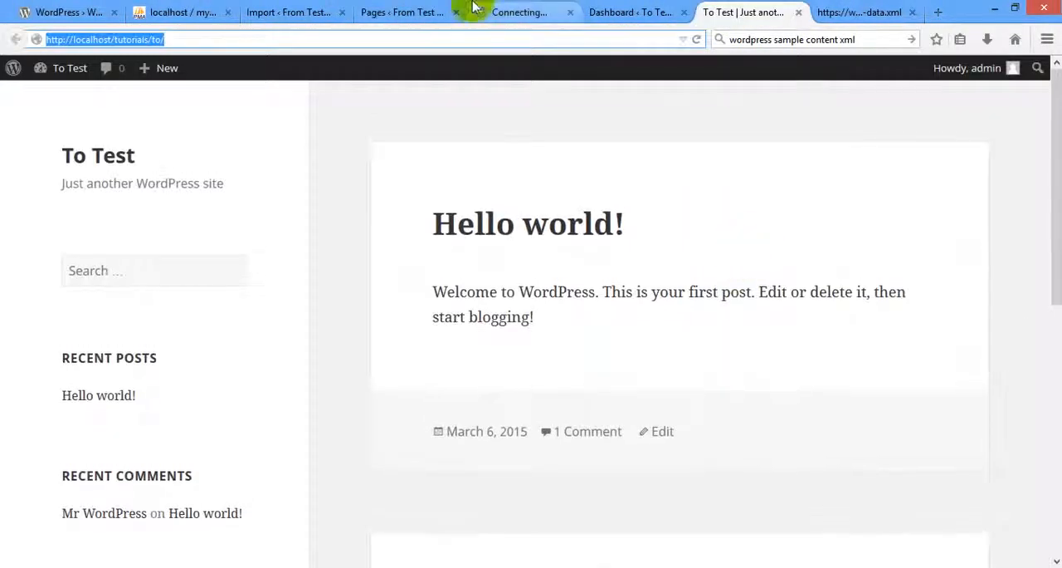
left_click(449, 15)
left_click(524, 10)
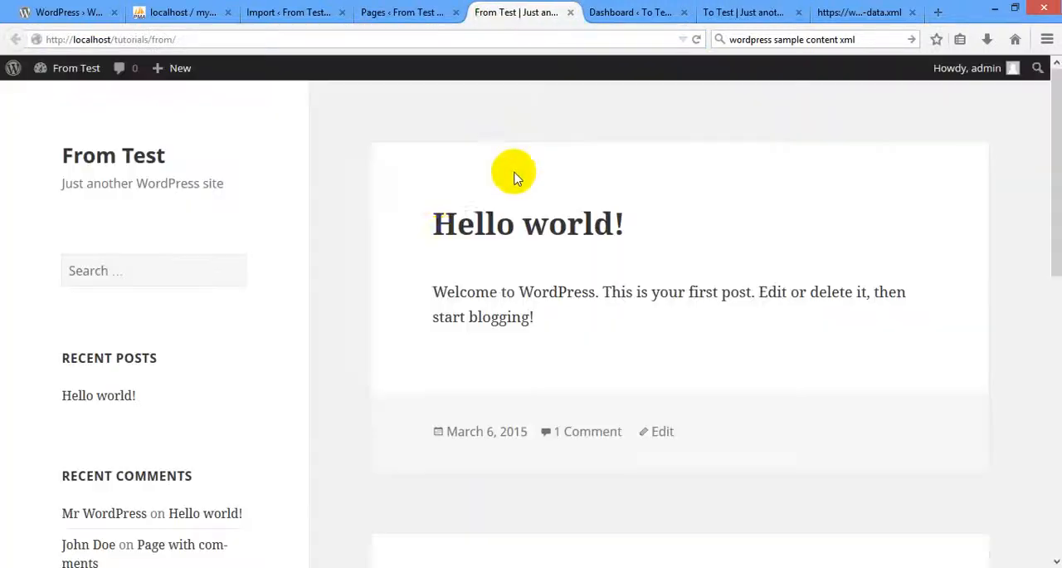
scroll(397, 211, "down", 7)
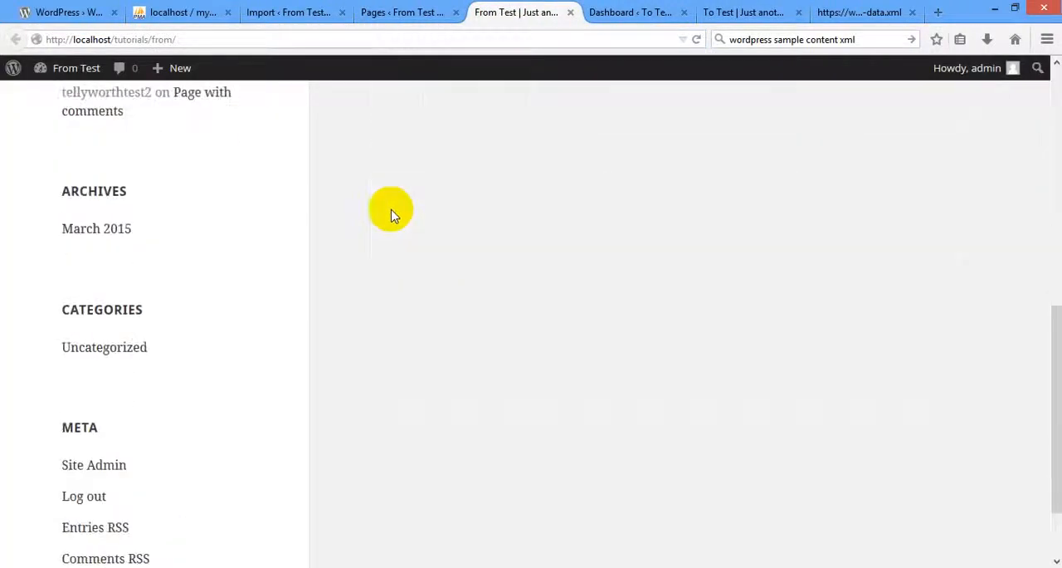
scroll(394, 214, "up", 7)
left_click(390, 12)
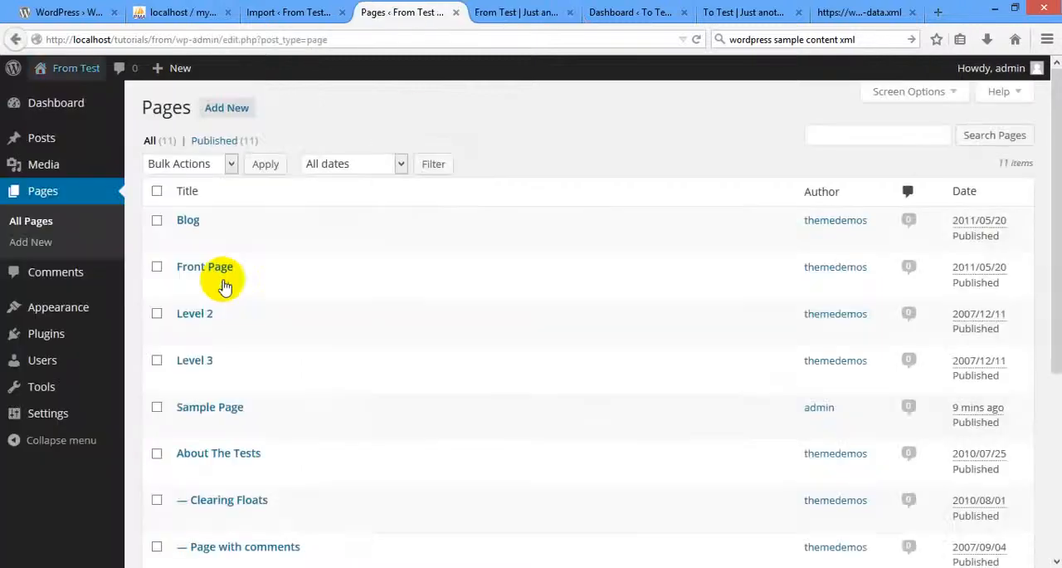
Install the featured Whimsical Love theme on the From Test site and activate it.
mouse_move(29, 309)
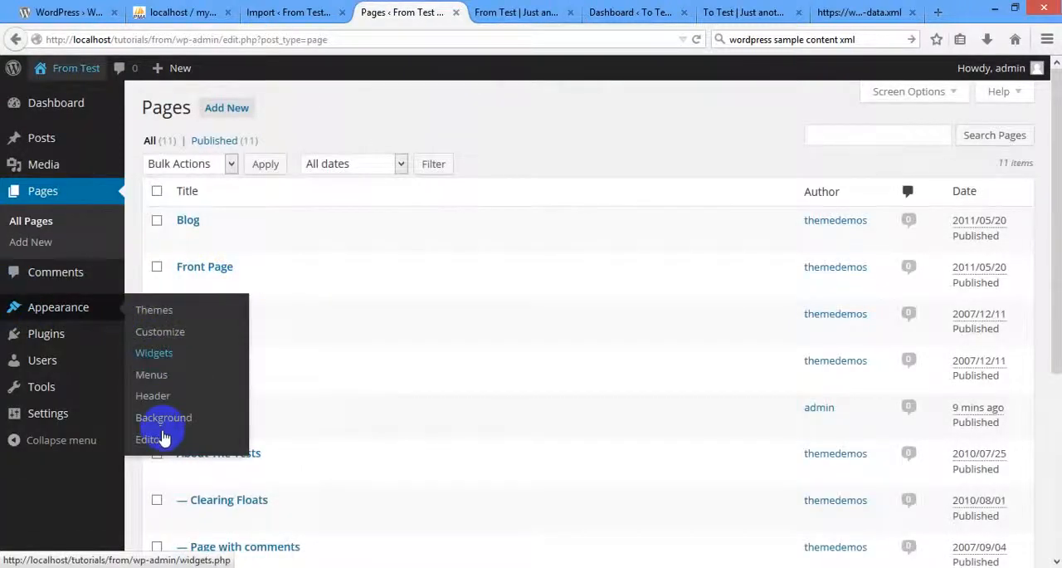
left_click(155, 311)
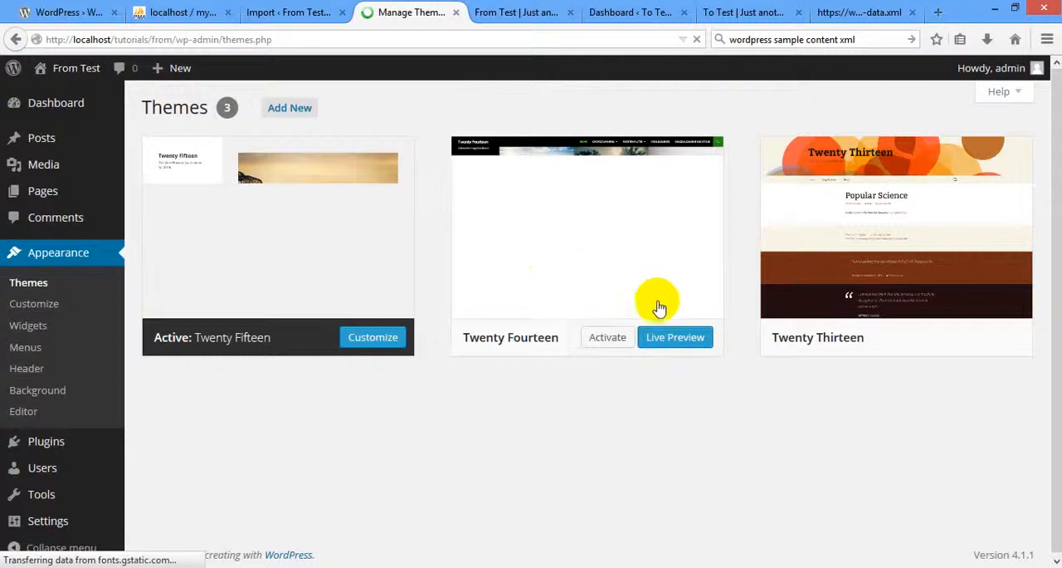
left_click(291, 108)
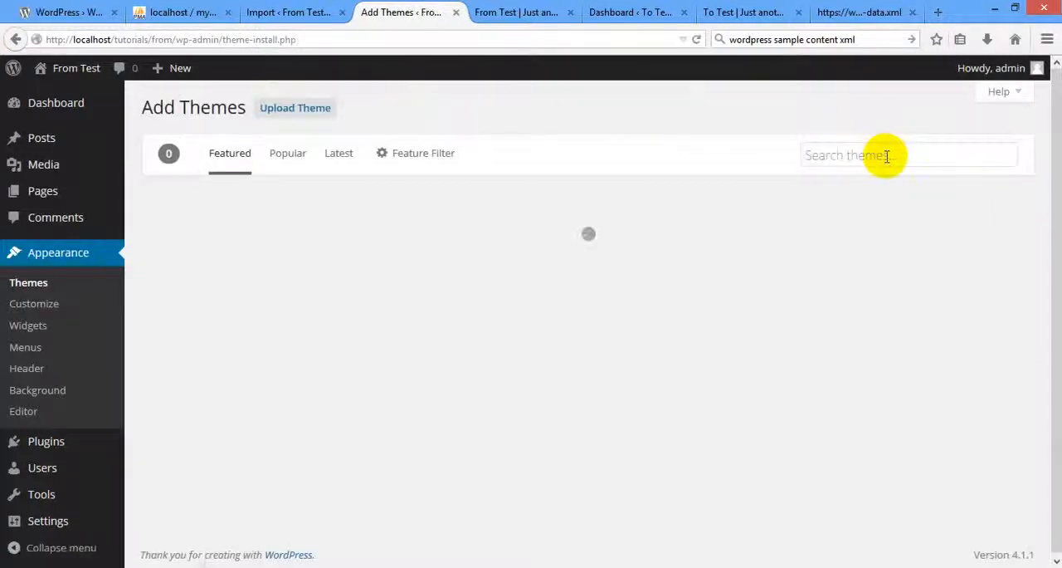
left_click(795, 106)
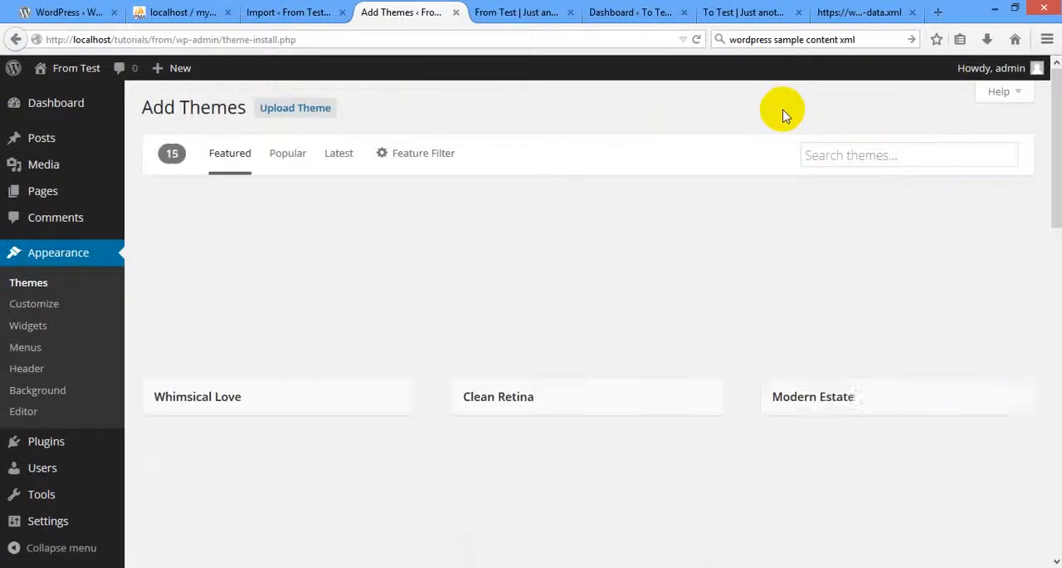
mouse_move(282, 375)
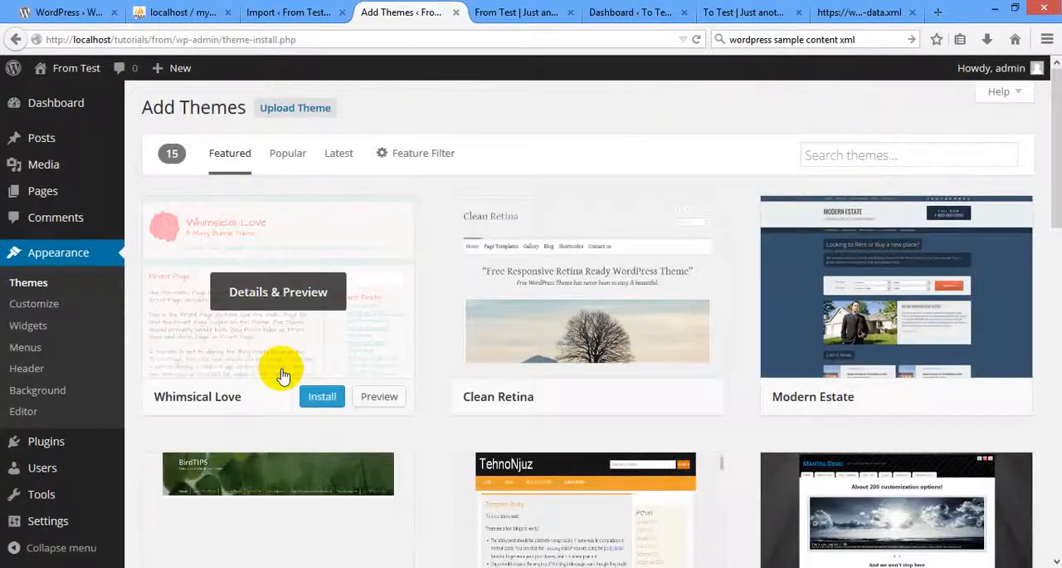
left_click(322, 396)
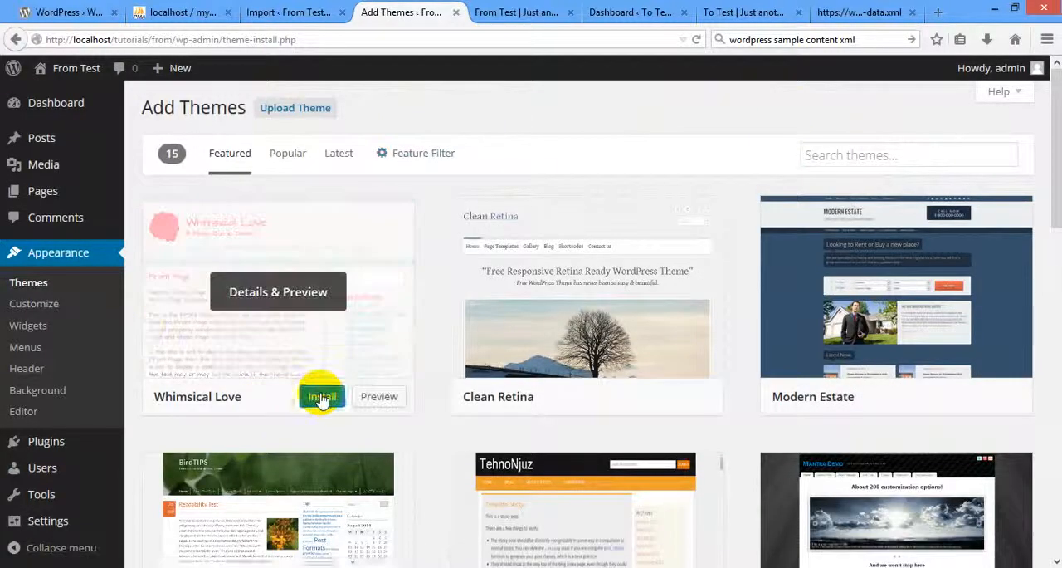
left_click(321, 394)
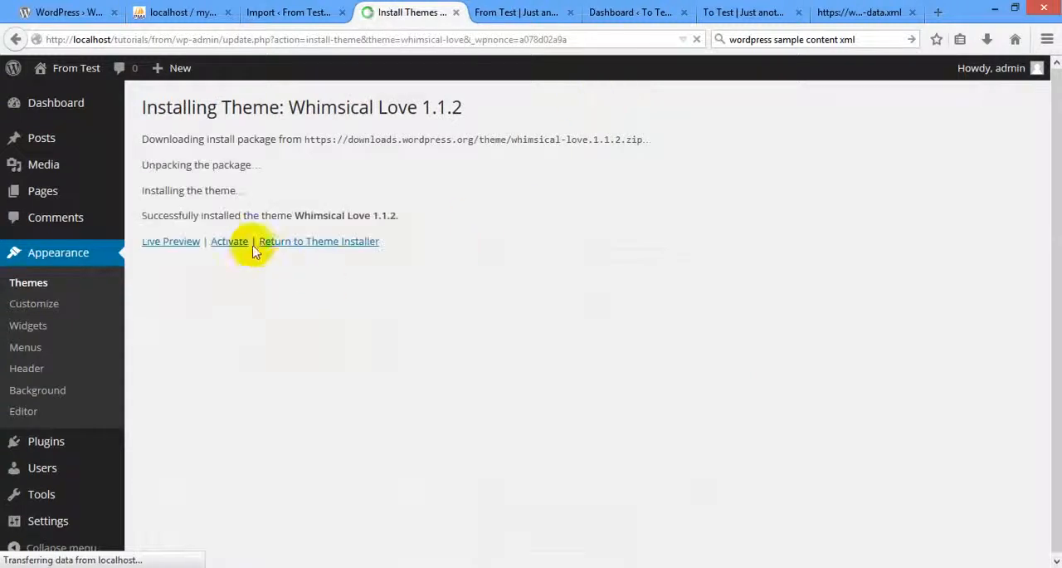
left_click(229, 242)
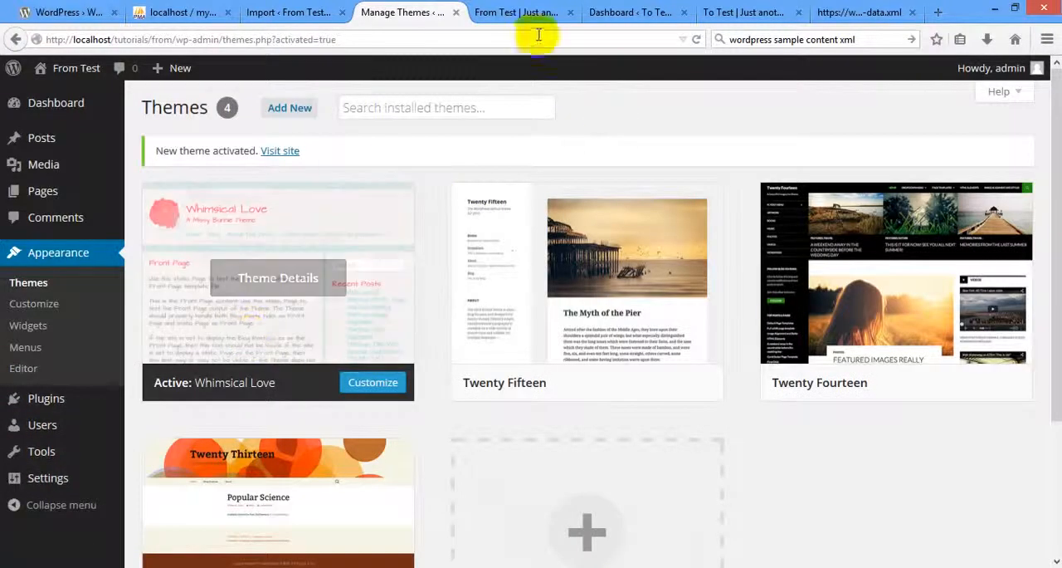
Reload the From Test front page and examine its header, page links and sidebar under the new theme.
left_click(499, 12)
key("F5")
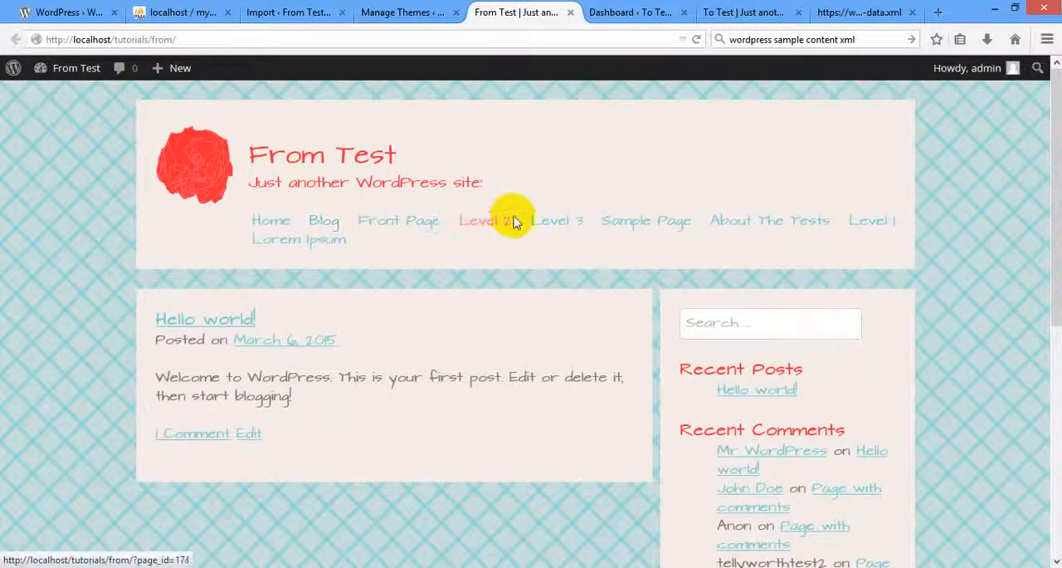
mouse_move(822, 221)
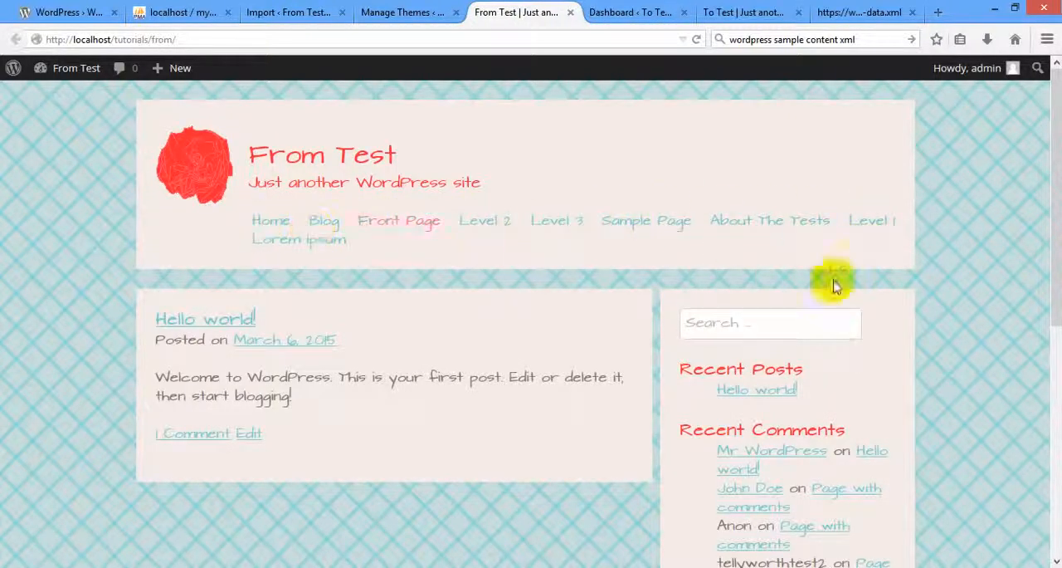
scroll(796, 315, "down", 5)
scroll(8, 290, "up", 5)
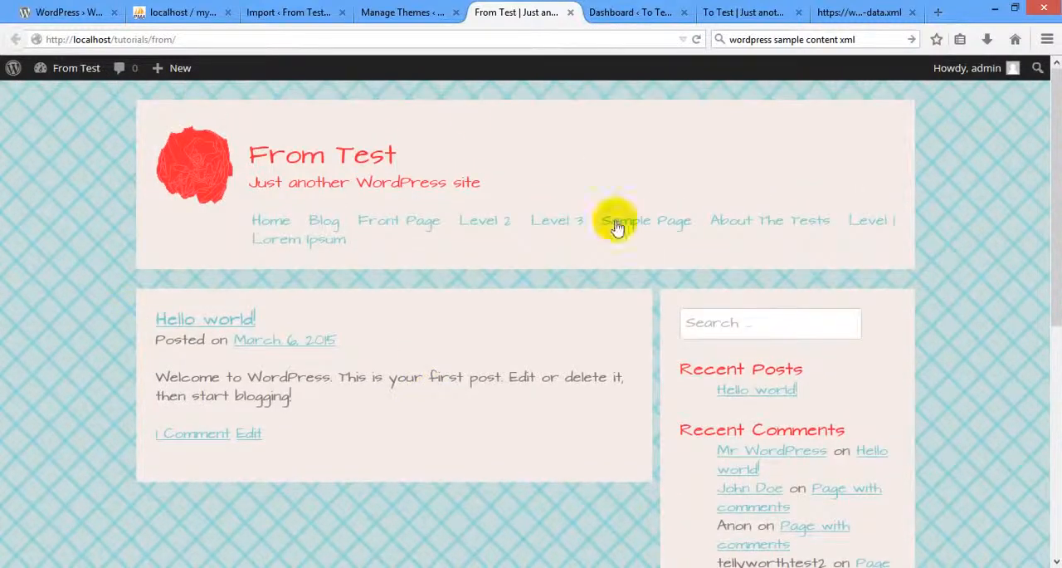
scroll(999, 268, "down", 5)
scroll(992, 278, "up", 5)
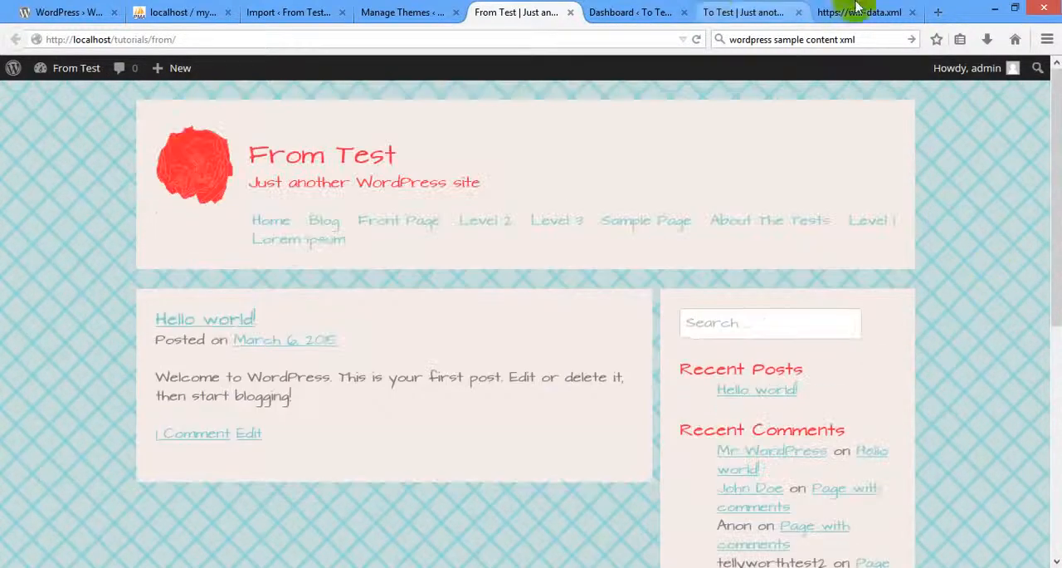
Compare the To Test front page and dashboard with the From Test theme list and front page.
left_click(722, 10)
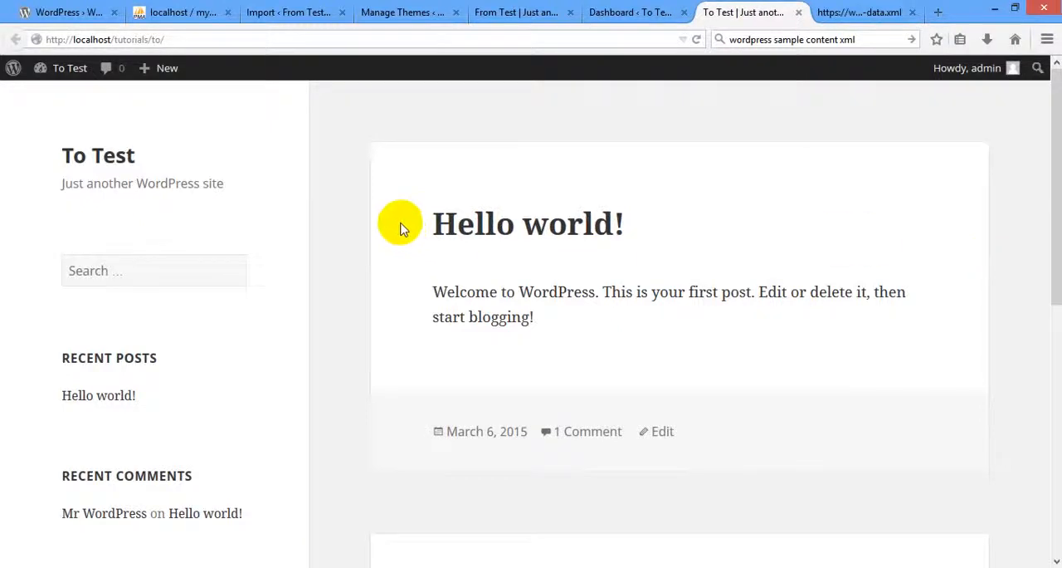
left_click(415, 13)
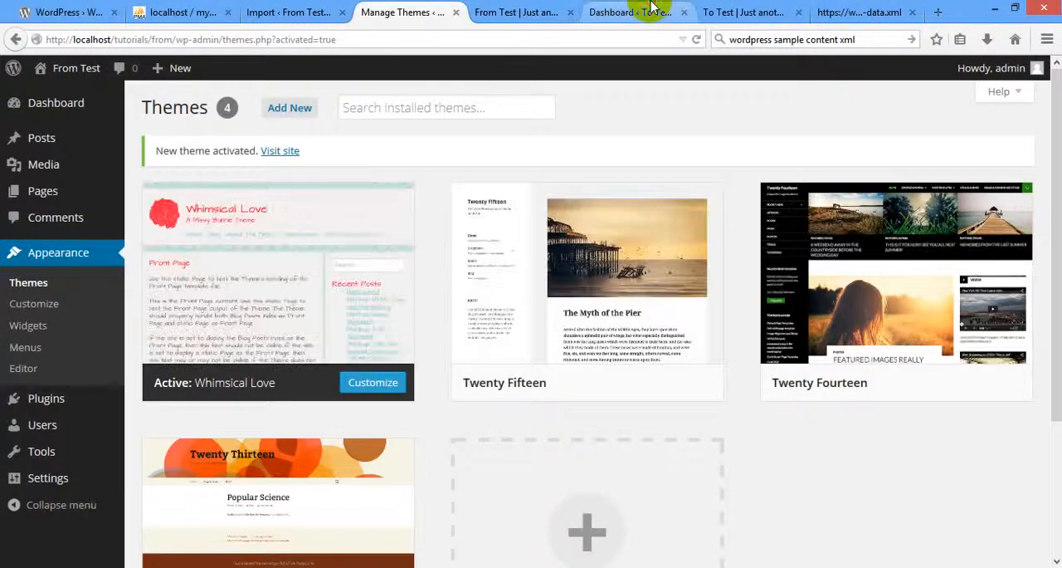
left_click(652, 8)
left_click(514, 10)
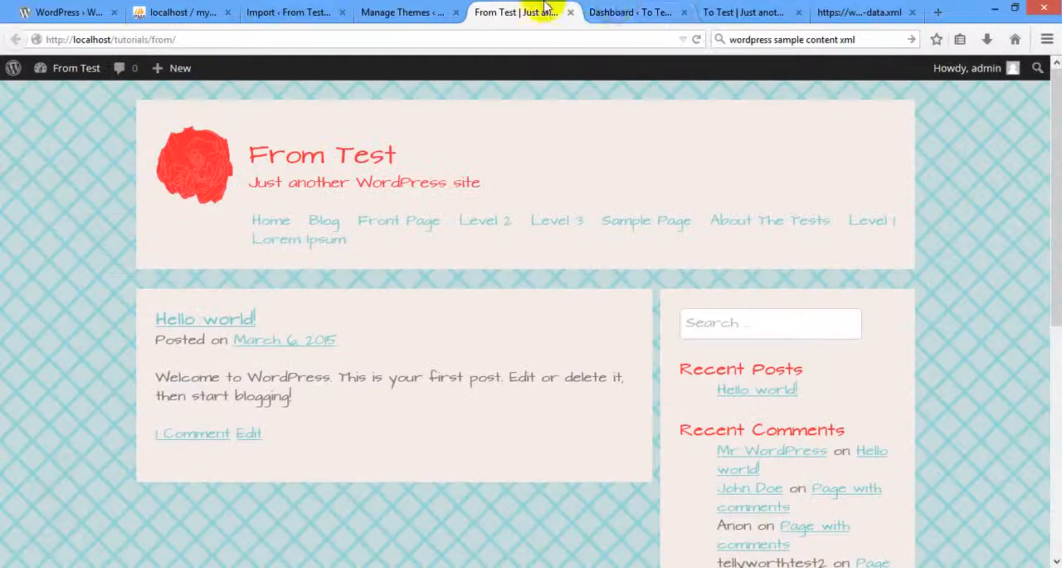
left_click(615, 12)
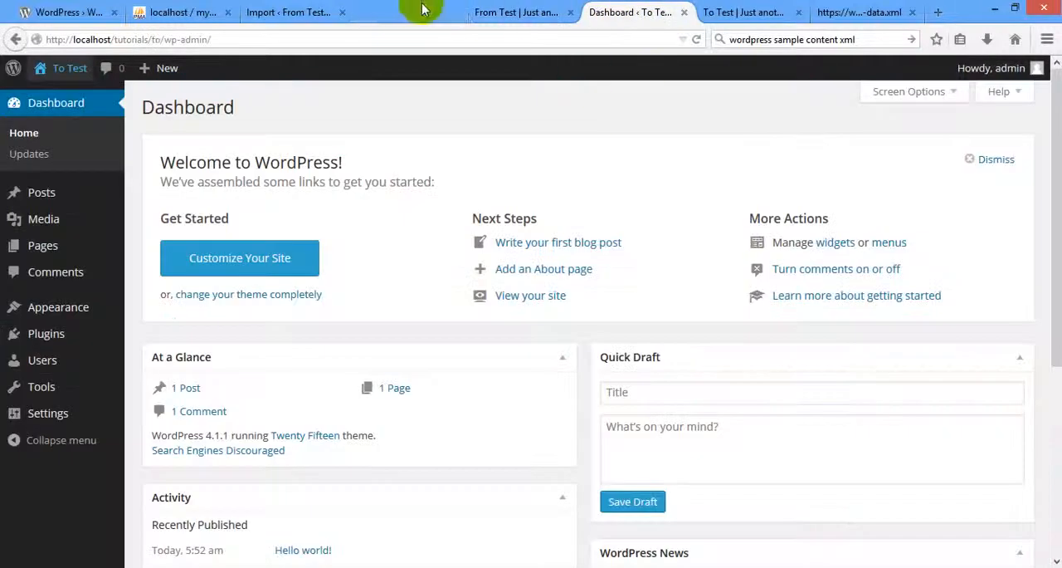
Close all browser tabs except the From Test import page and the To Test dashboard.
middle_click(422, 11)
middle_click(636, 12)
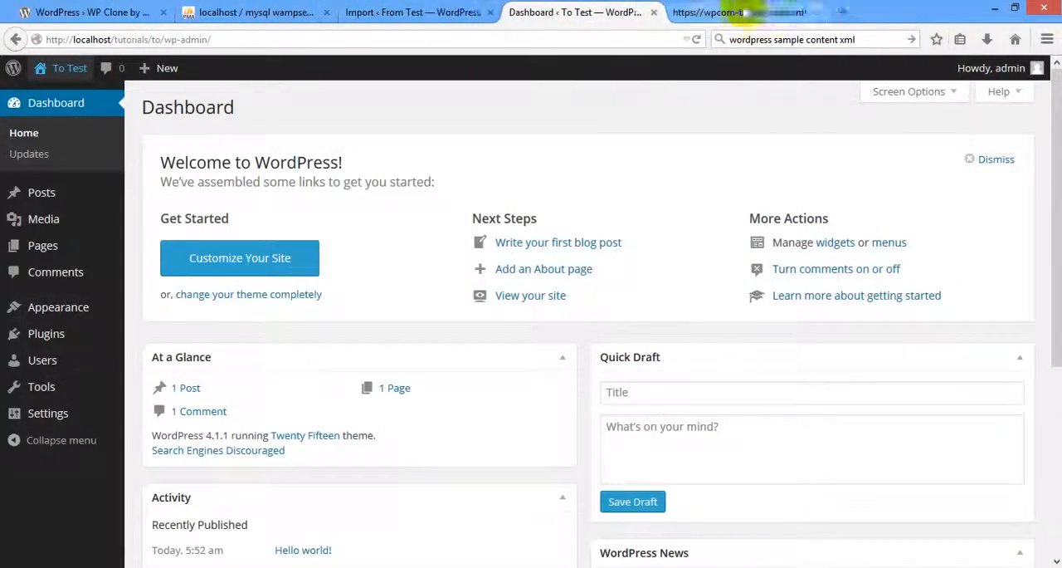
middle_click(739, 12)
middle_click(228, 11)
middle_click(91, 12)
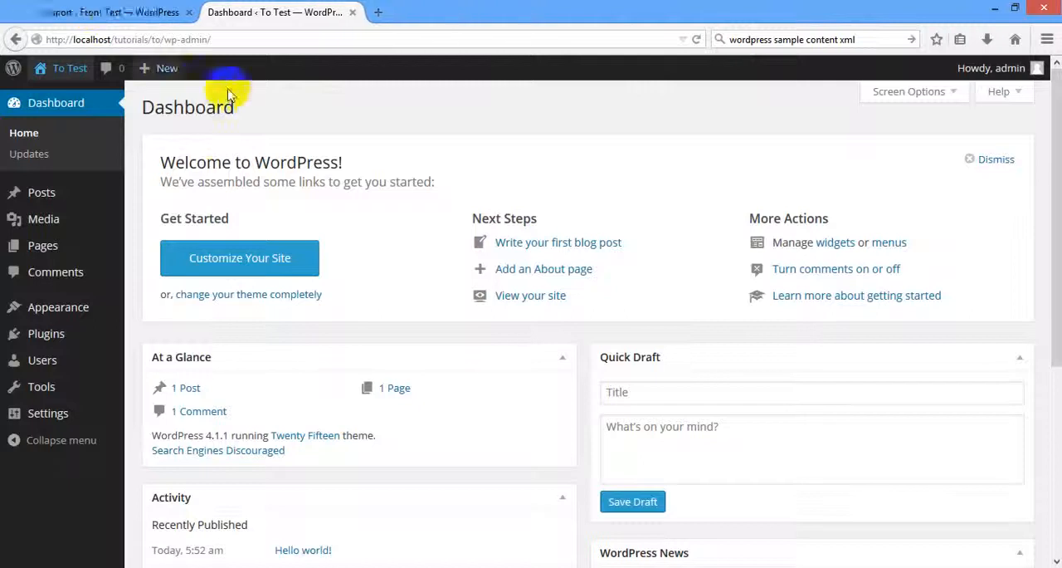
Open the Add Plugins page on both the From Test and To Test sites.
left_click(50, 12)
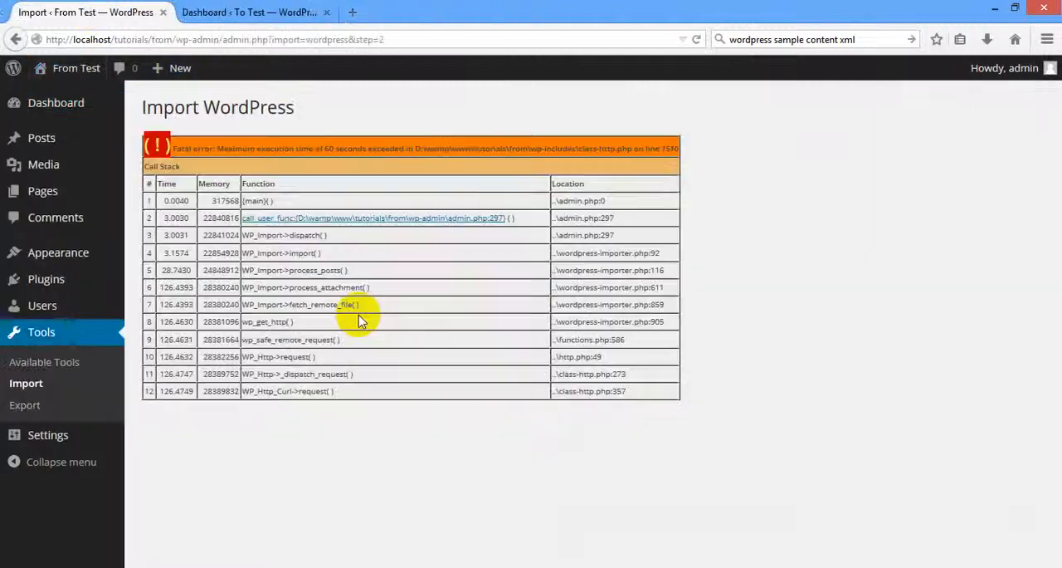
left_click(45, 283)
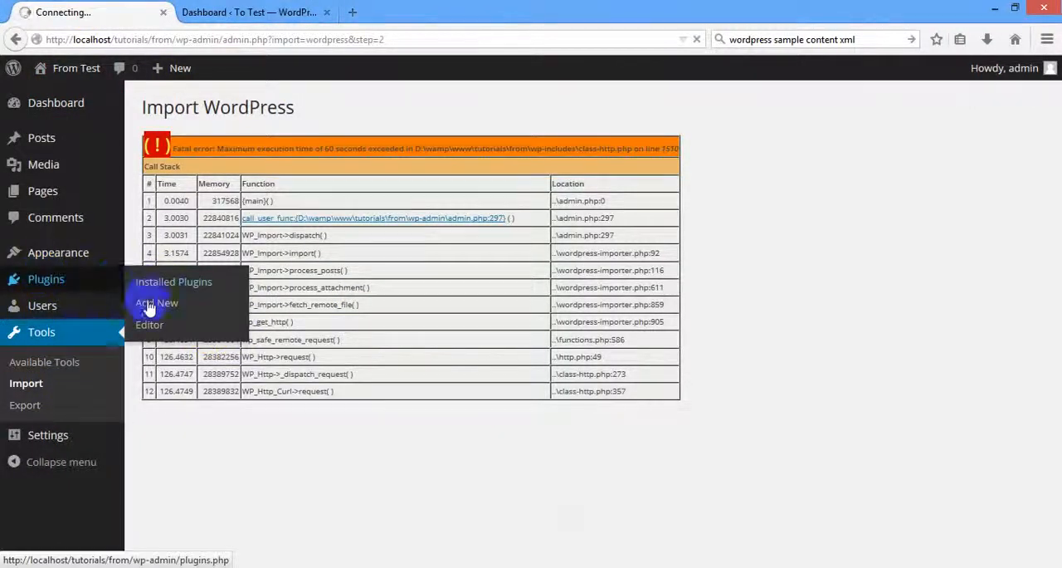
left_click(249, 10)
mouse_move(122, 346)
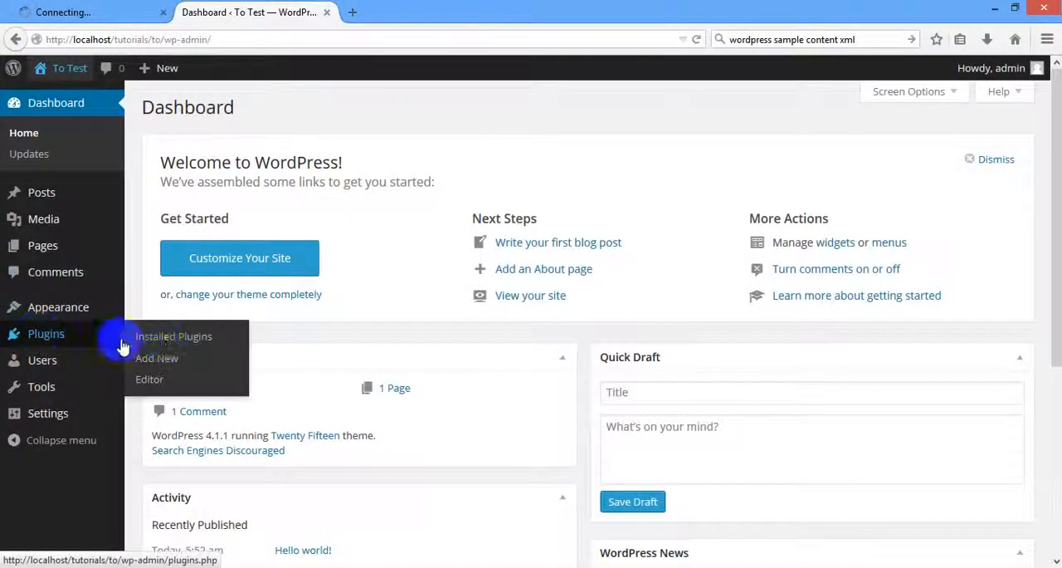
left_click(166, 360)
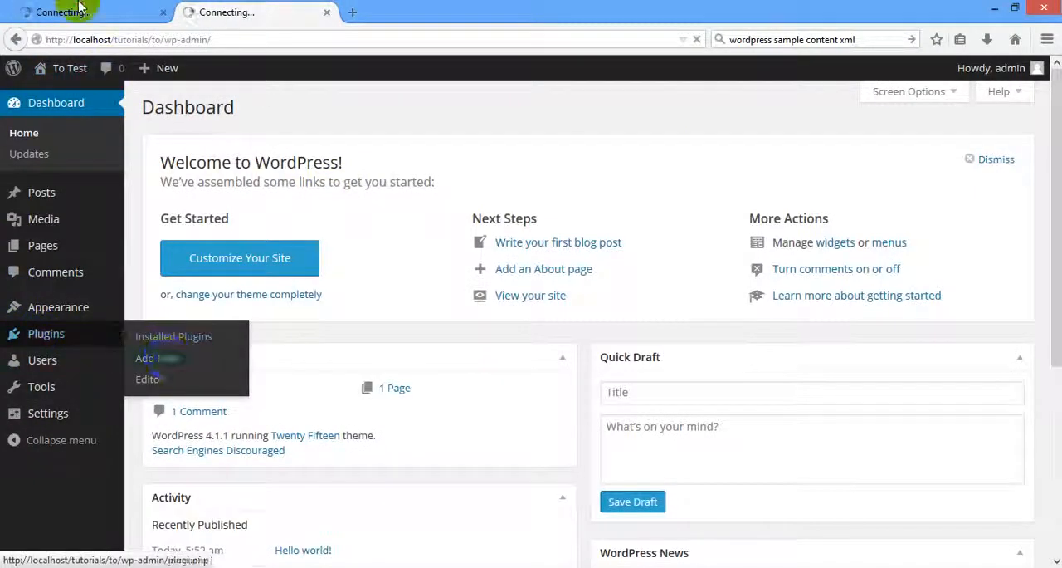
left_click(50, 9)
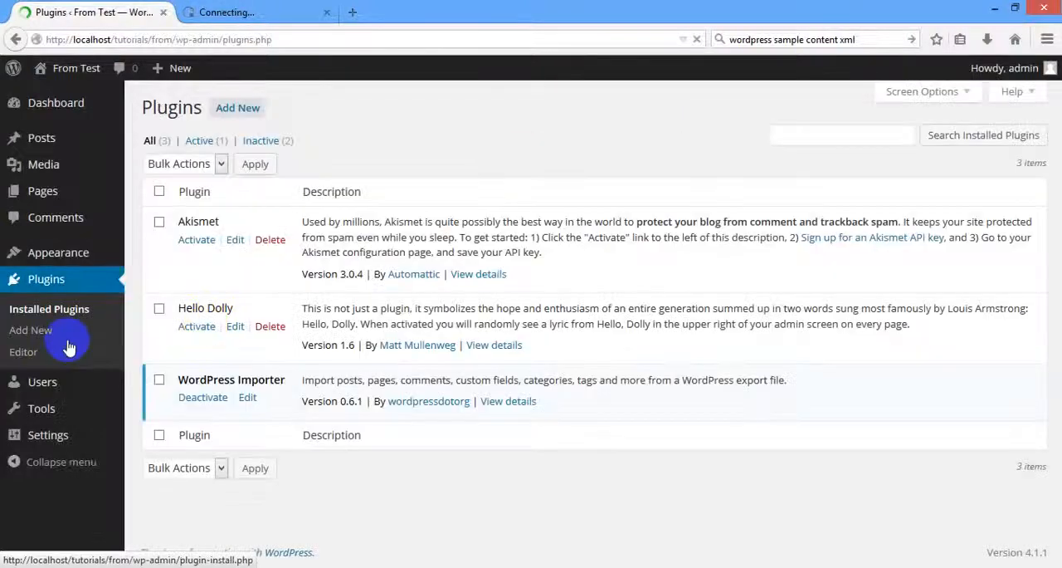
left_click(36, 334)
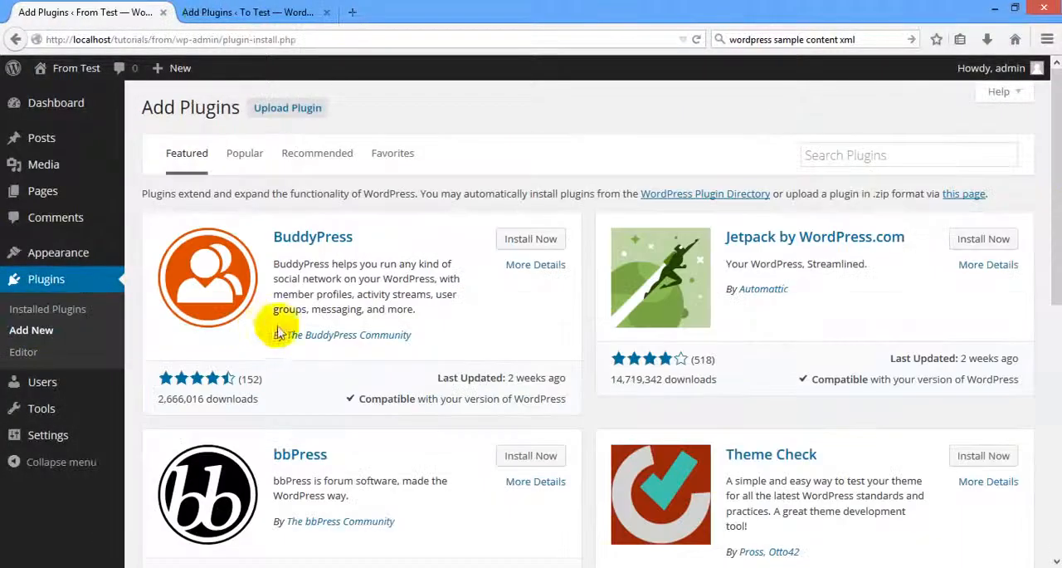
Search the plugin directory for "wp clone" on both the From Test and To Test sites.
left_click(906, 158)
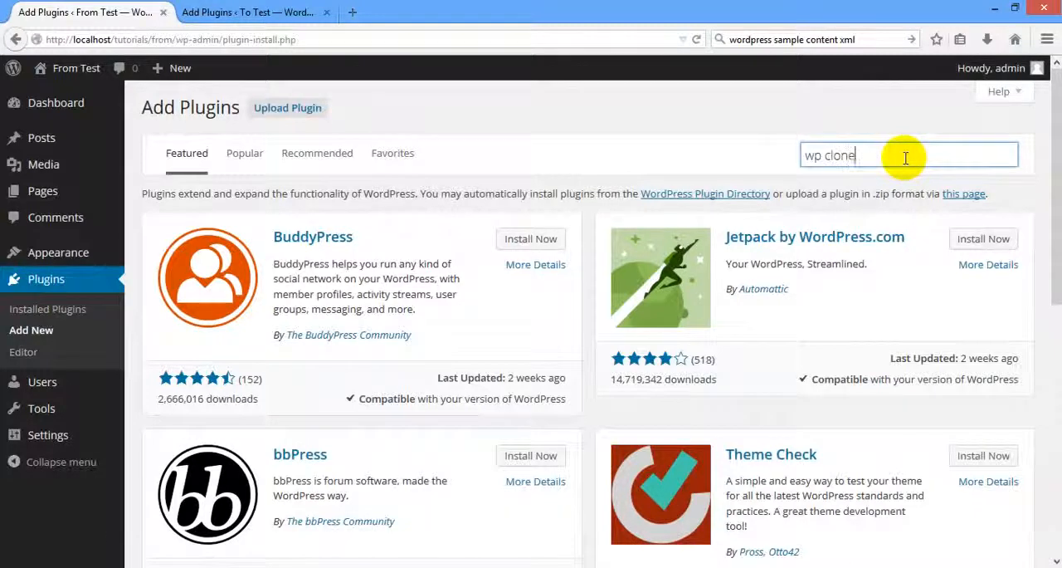
key("Return")
left_click(266, 13)
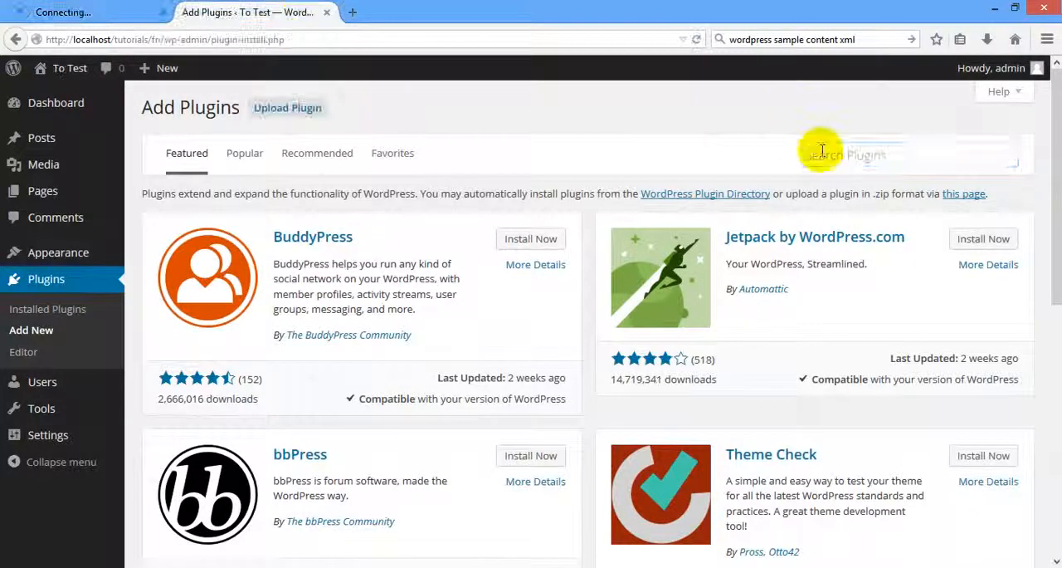
type("wp clon")
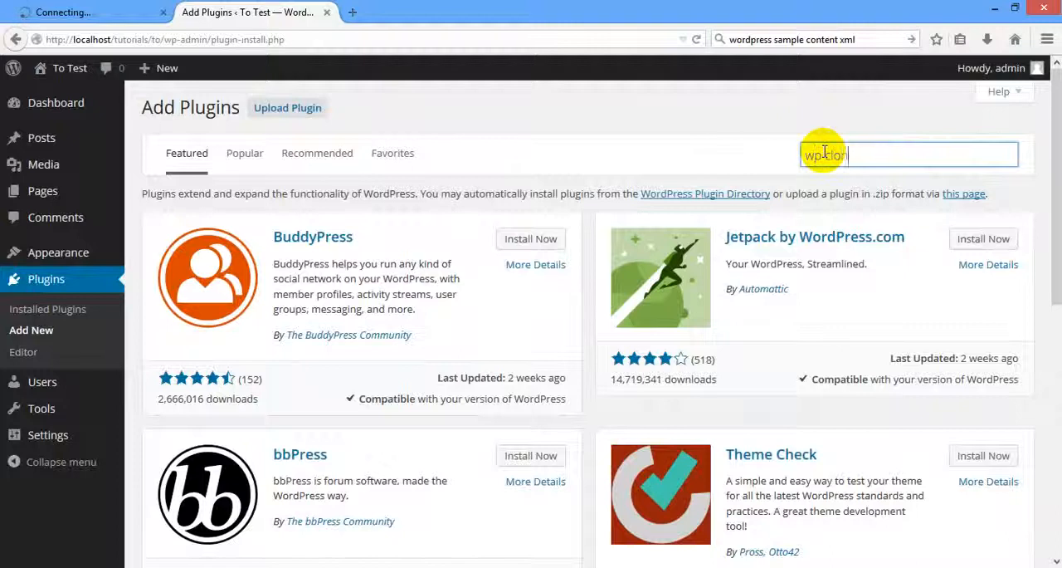
type("e")
key("Return")
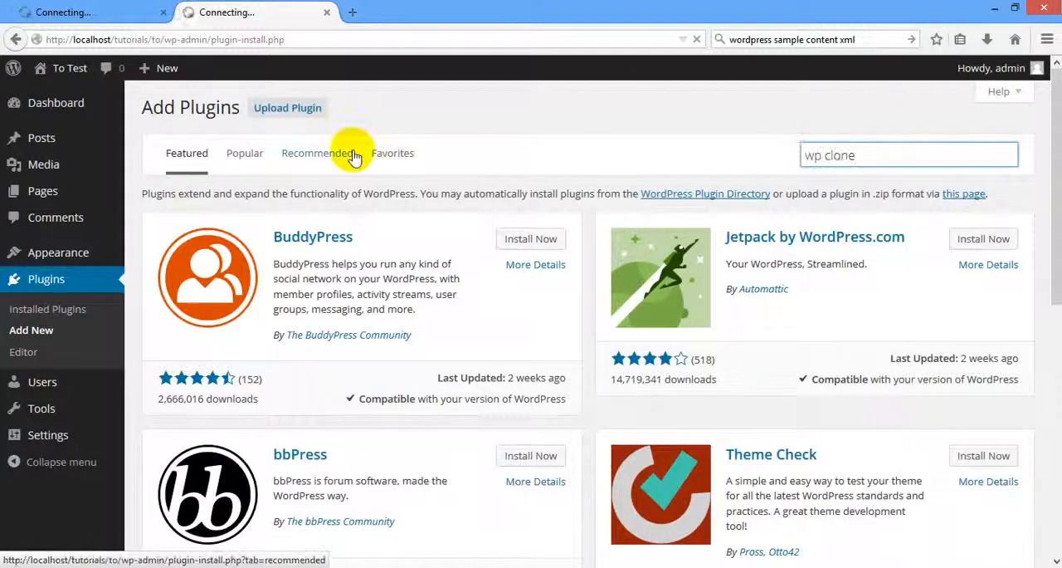
Install the WP Clone by WP Academy plugin on the From Test and To Test sites.
left_click(75, 11)
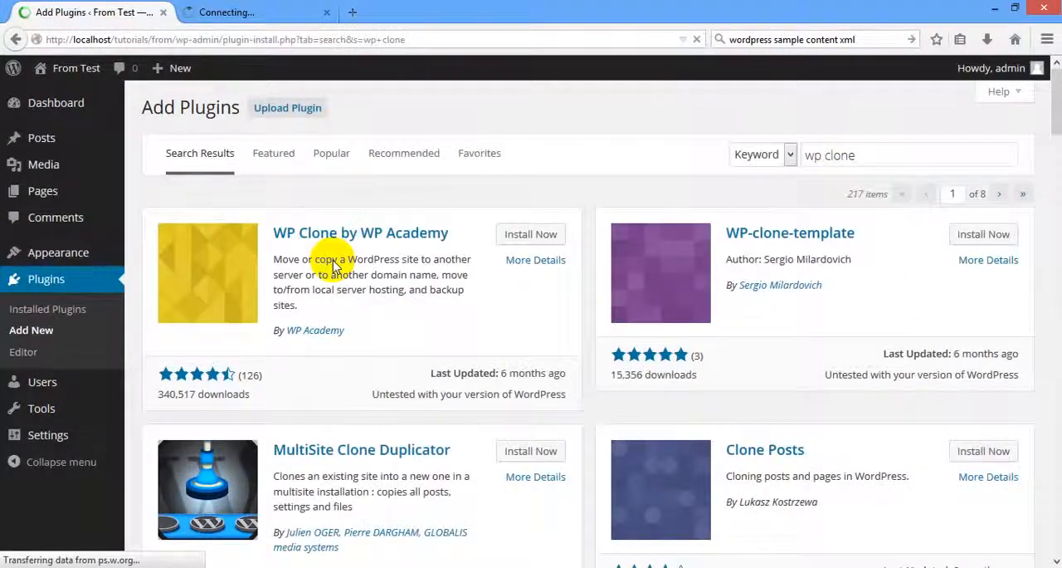
left_click(531, 234)
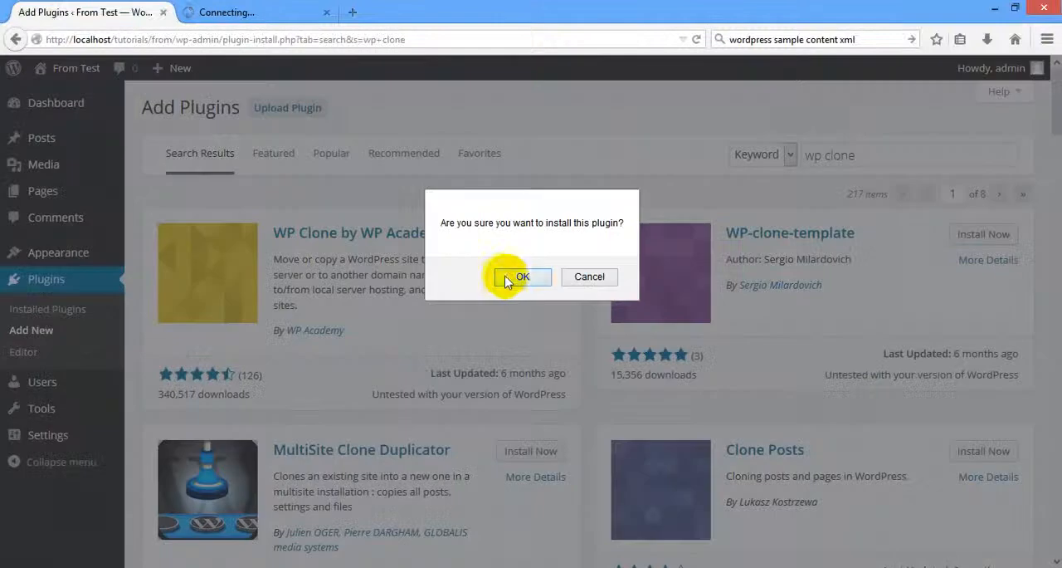
left_click(521, 276)
left_click(249, 11)
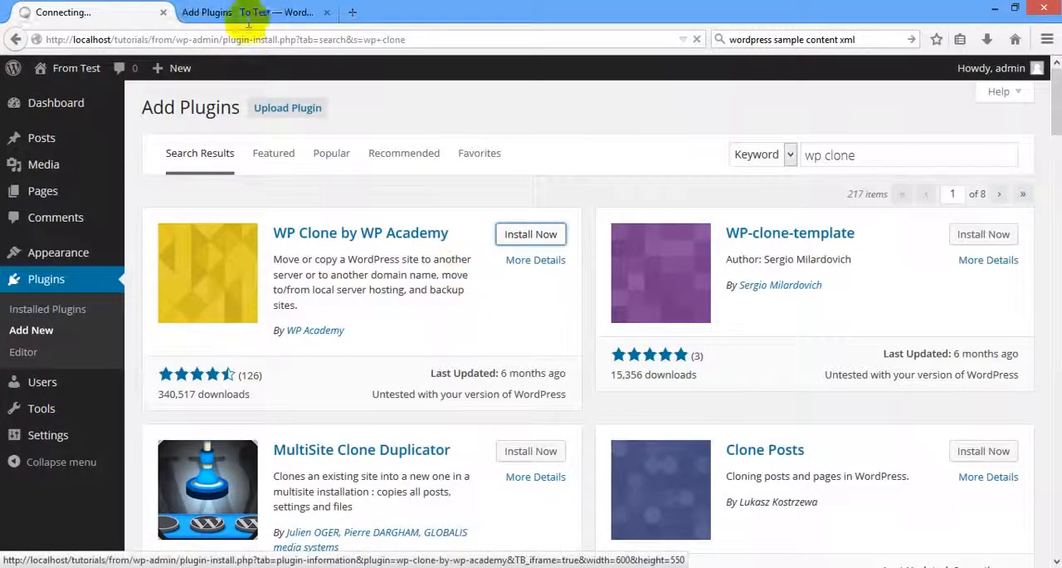
left_click(522, 237)
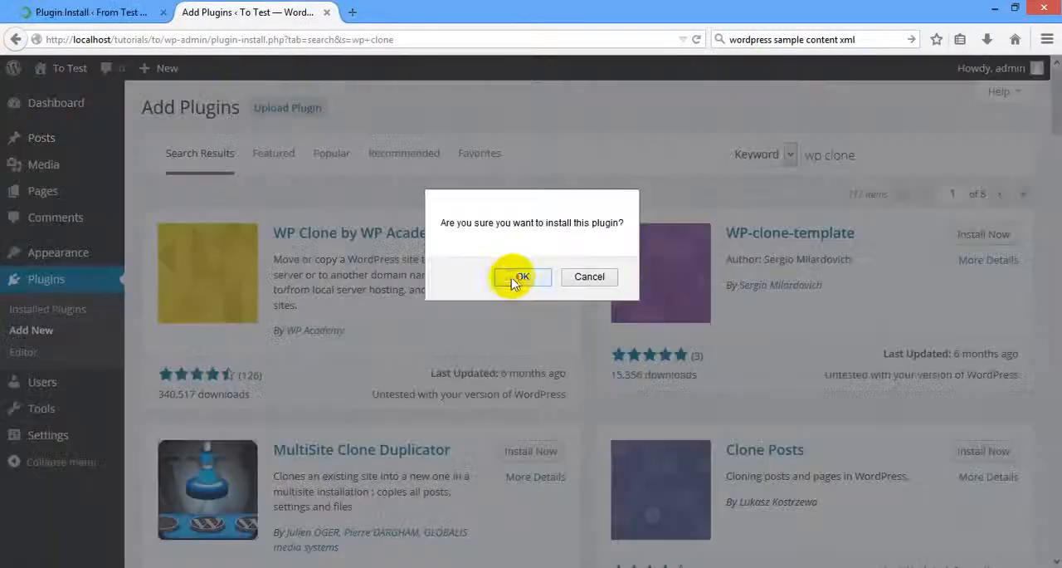
left_click(512, 277)
Activate the WP Clone by WP Academy plugin on both sites.
left_click(91, 11)
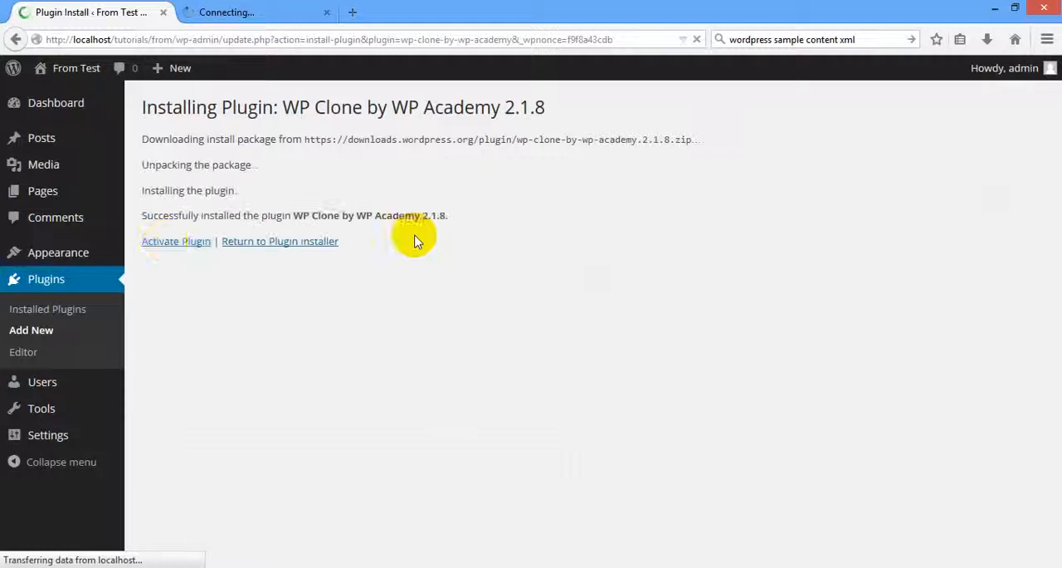
left_click(164, 242)
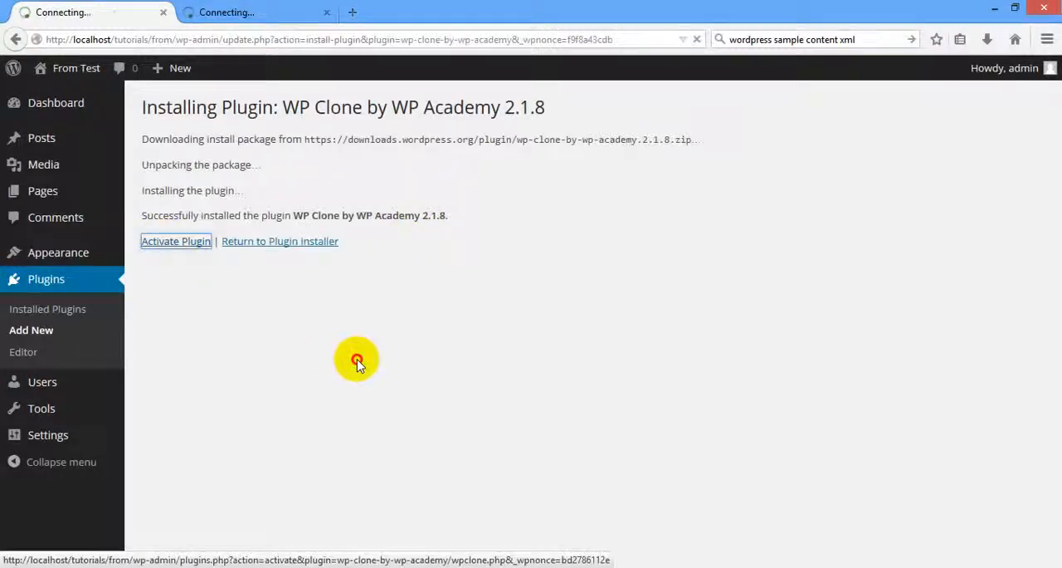
left_click(228, 11)
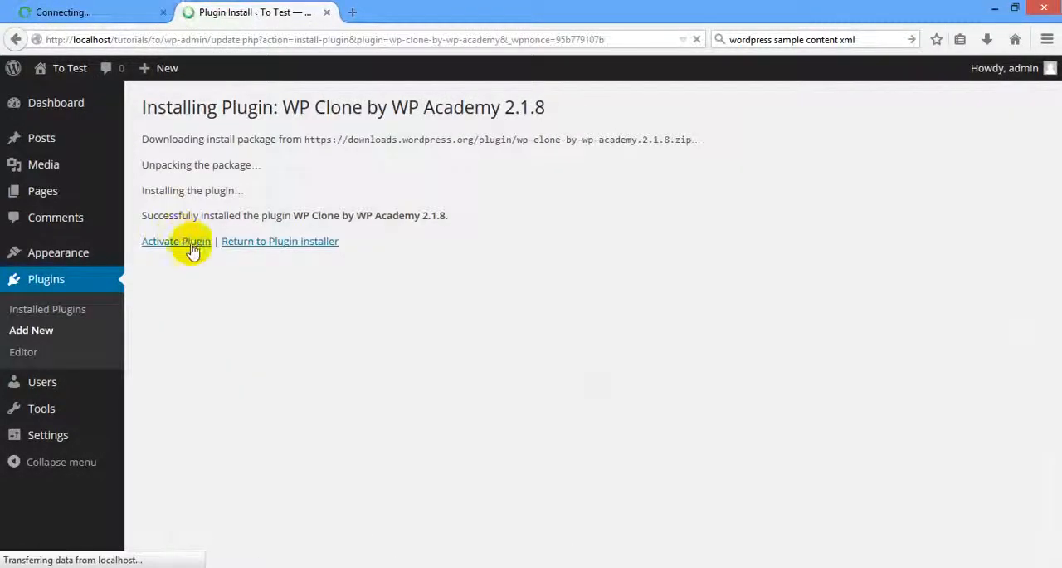
left_click(179, 241)
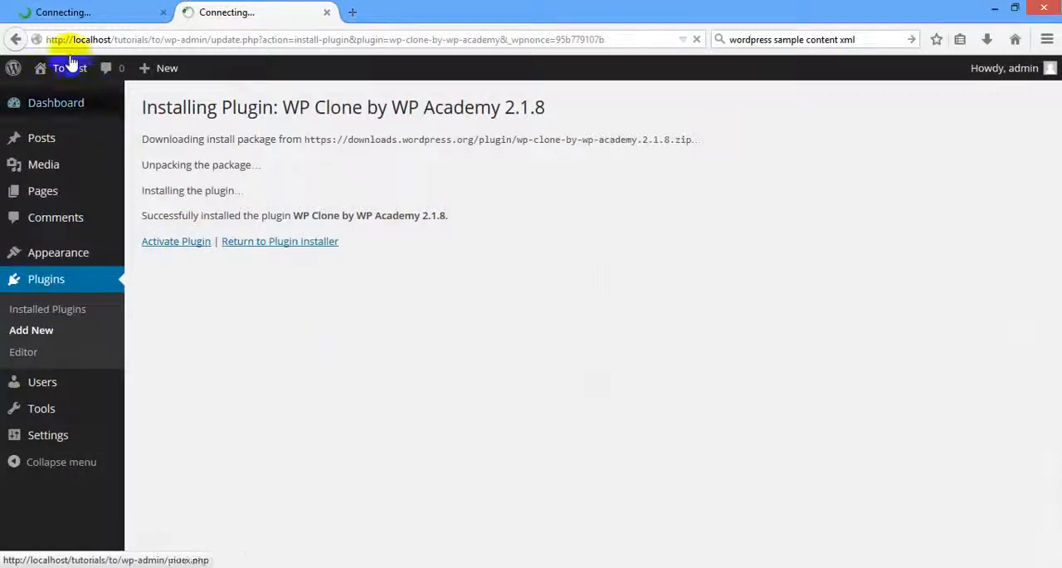
Open the WP Clone options page on both sites and return to the From Test one.
left_click(70, 9)
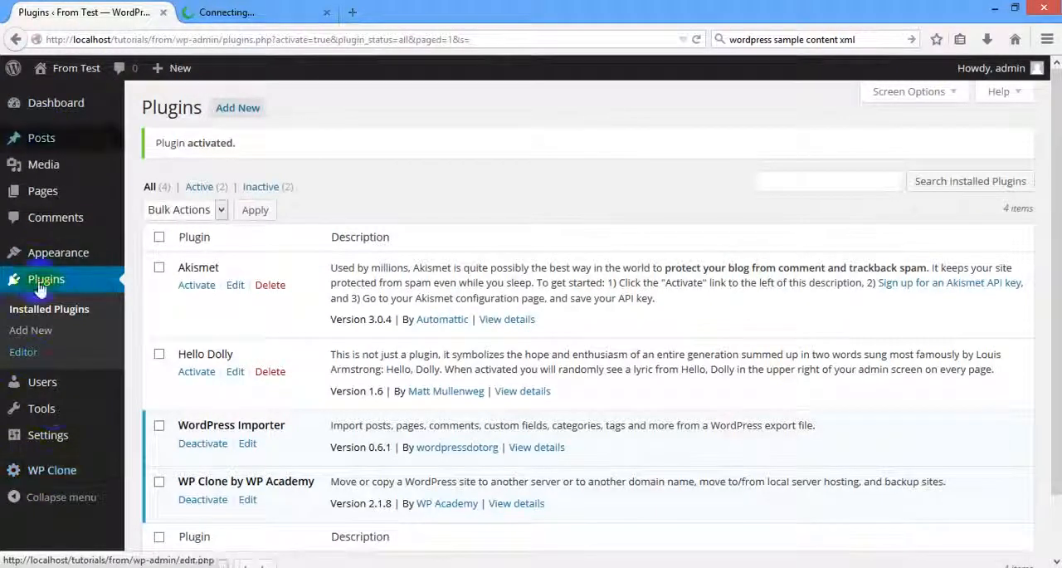
scroll(48, 423, "down", 2)
left_click(56, 479)
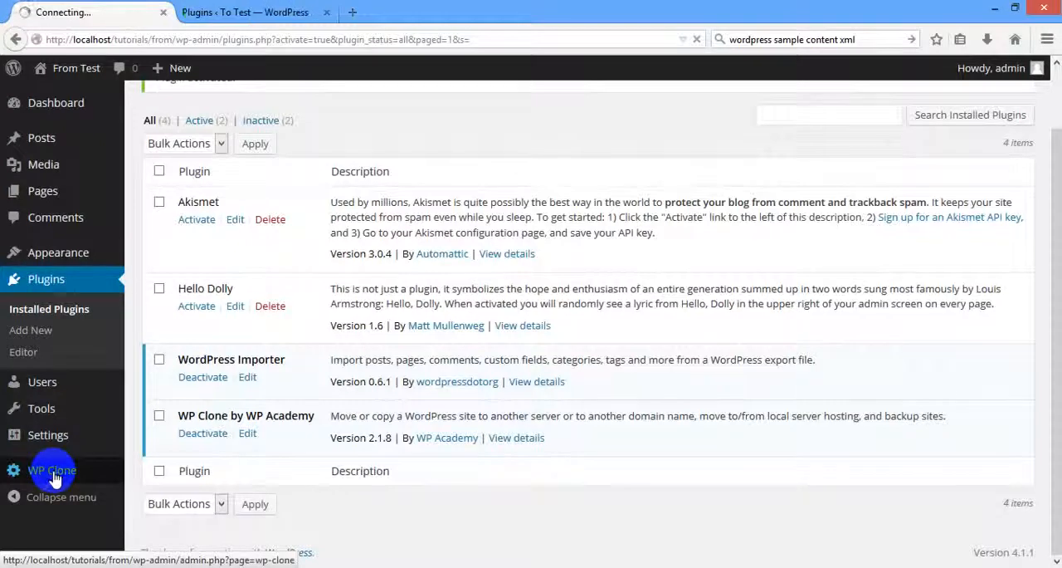
left_click(264, 13)
left_click(52, 470)
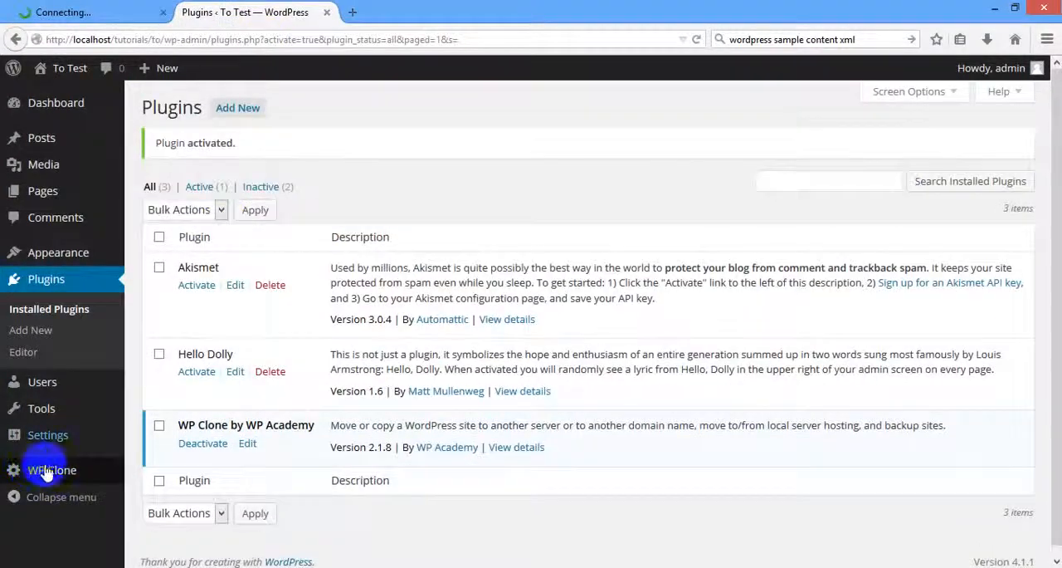
left_click(58, 10)
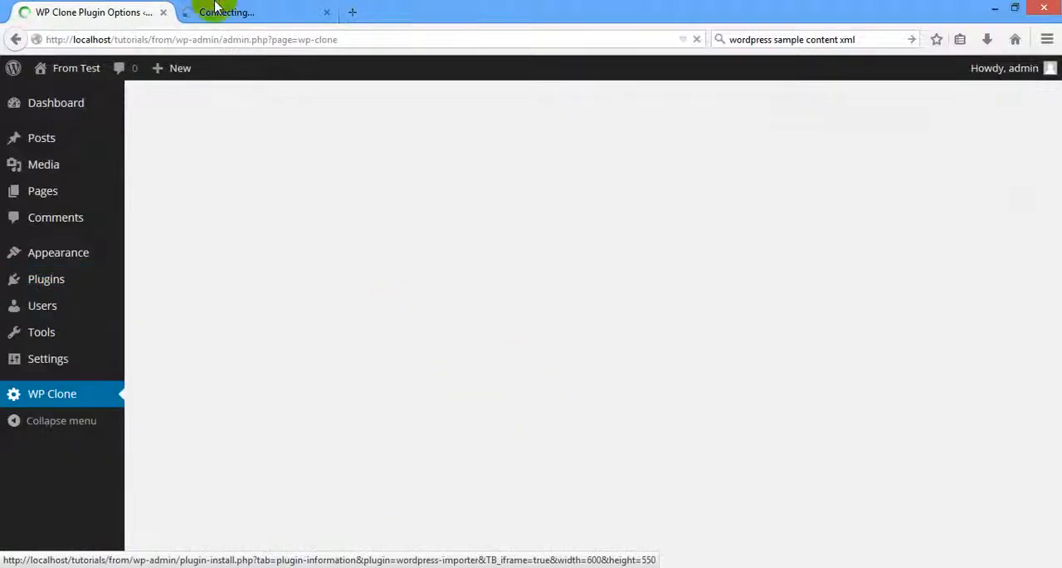
left_click(236, 10)
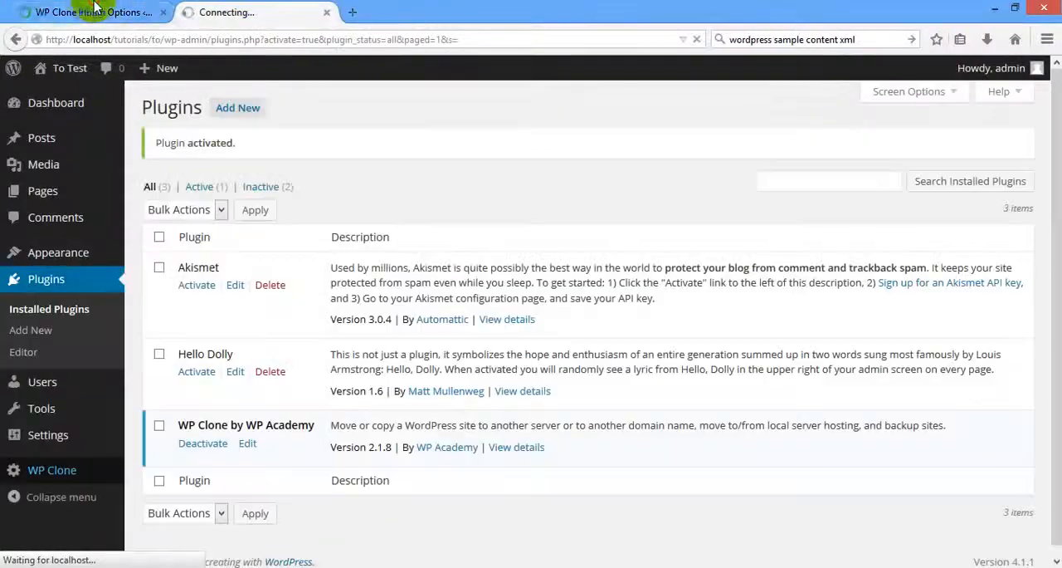
left_click(99, 10)
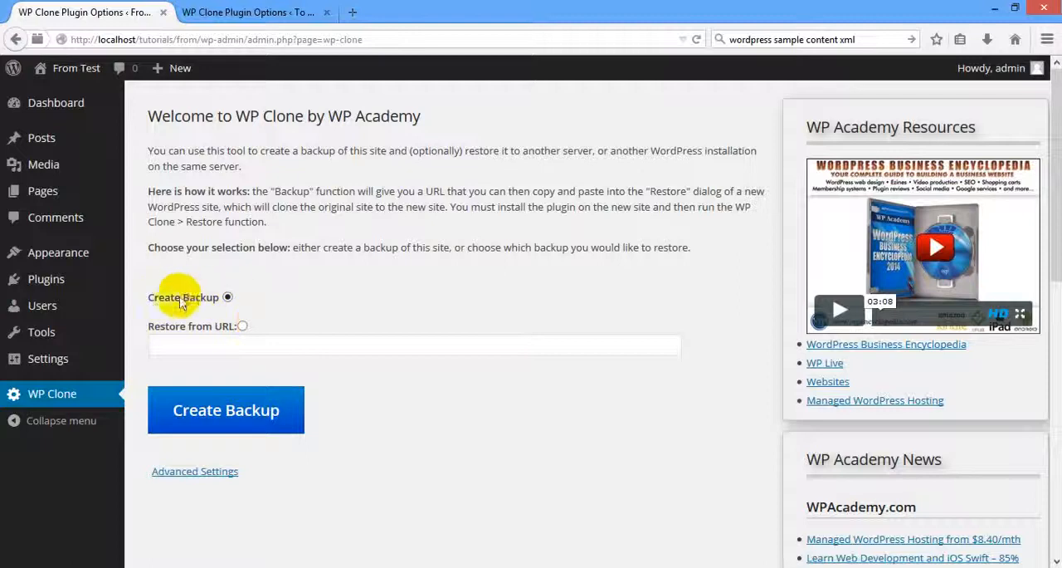
Create a WP Clone backup of the From Test site and copy the backup file's URL.
left_click(224, 410)
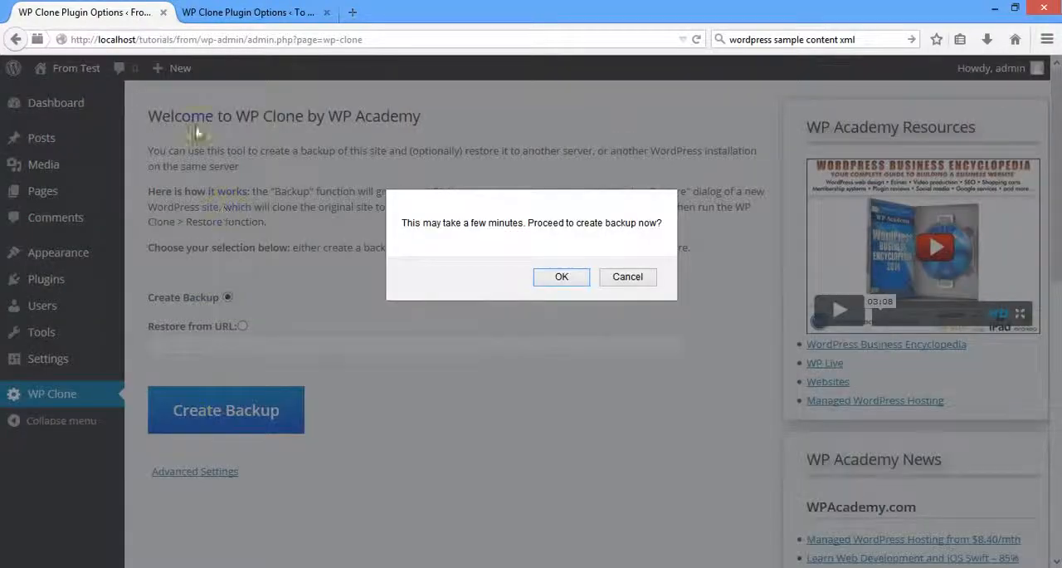
left_click(559, 277)
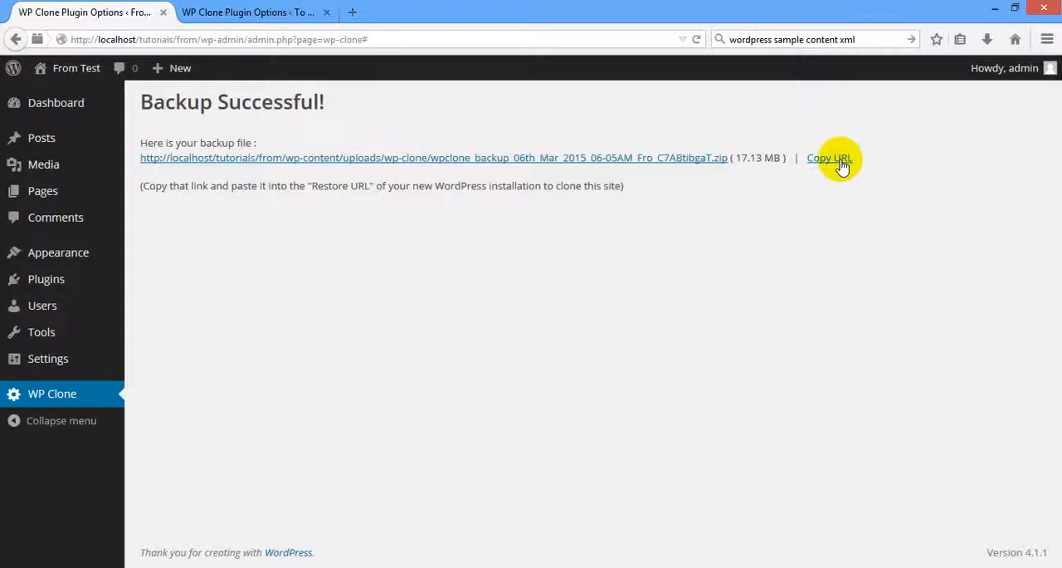
left_click(840, 160)
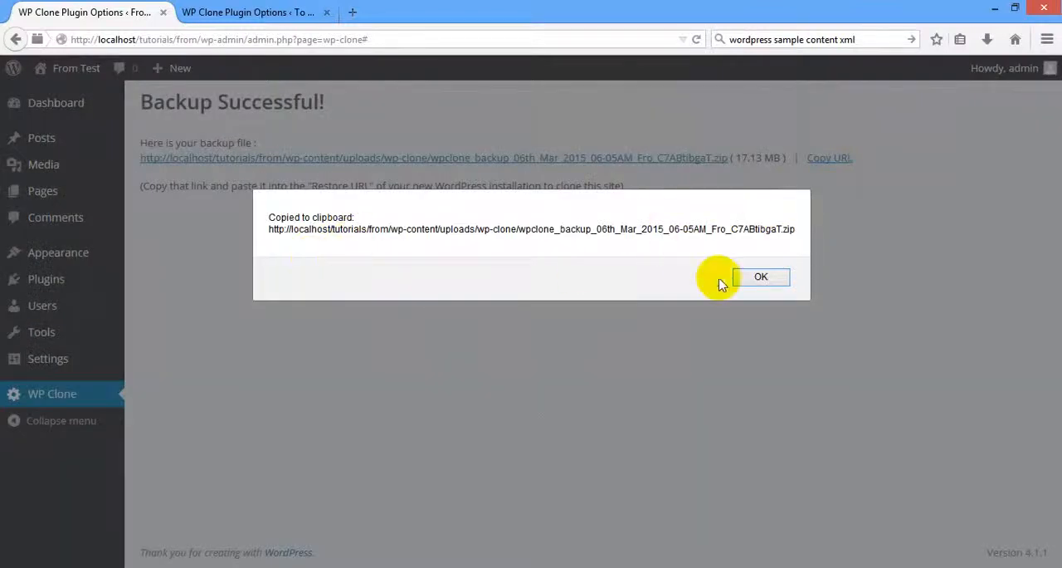
left_click(747, 279)
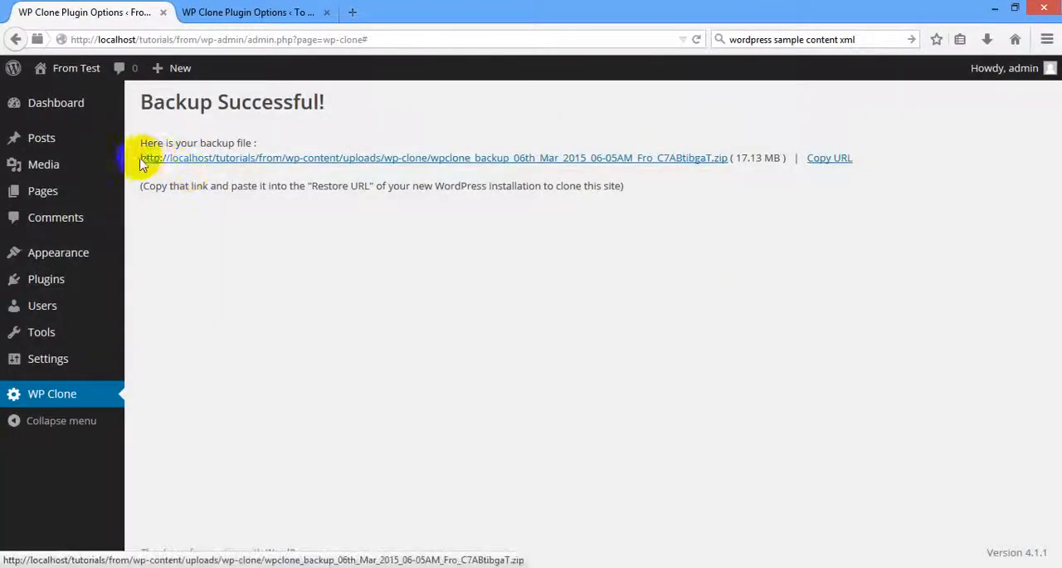
Try to select the backup file's link text on the From Test backup page and copy its address manually.
left_click_drag(139, 158, 687, 164)
left_click(715, 240)
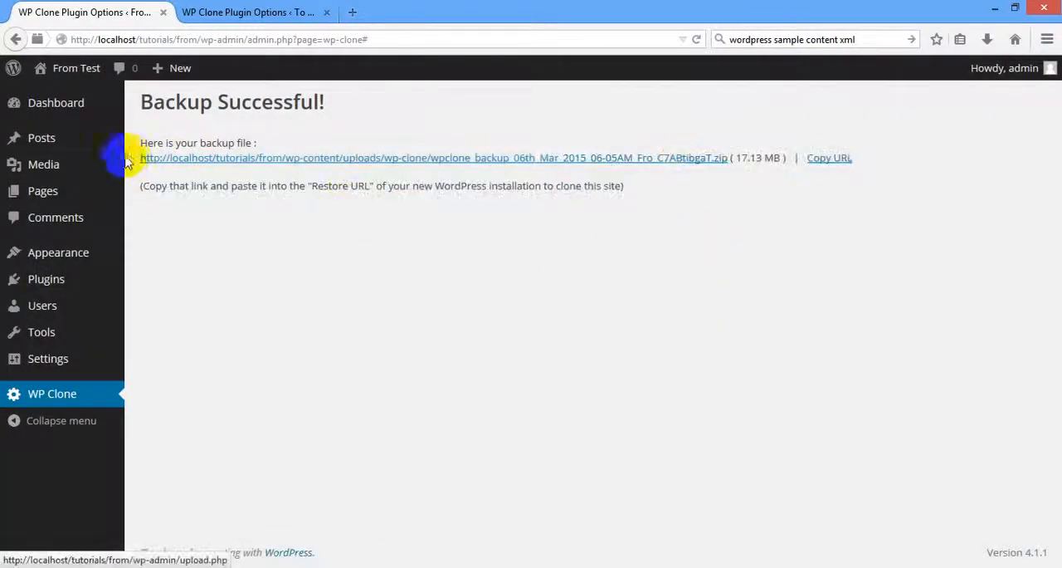
left_click_drag(126, 162, 191, 160)
left_click(240, 252)
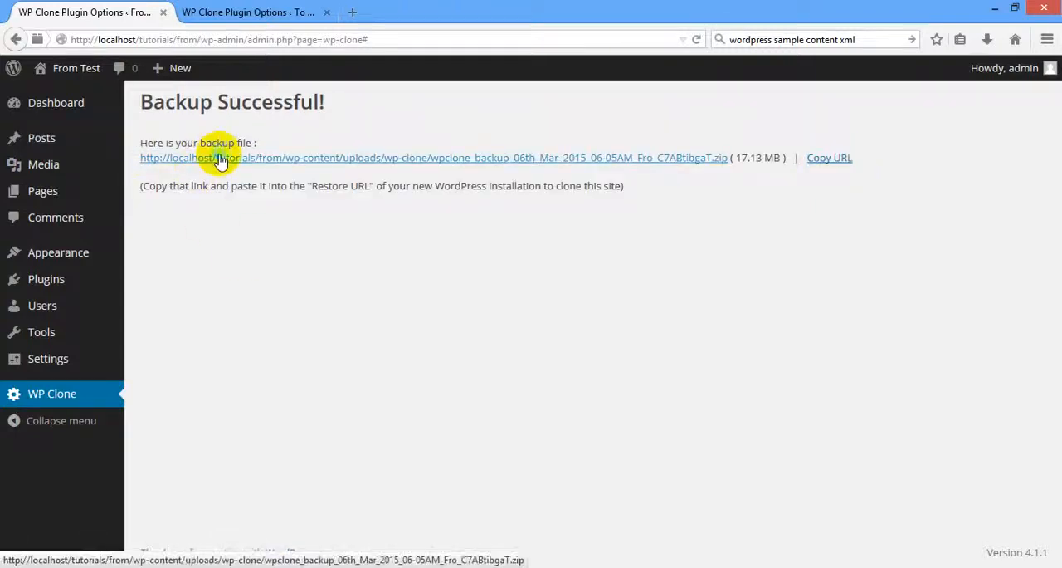
right_click(220, 160)
right_click(547, 160)
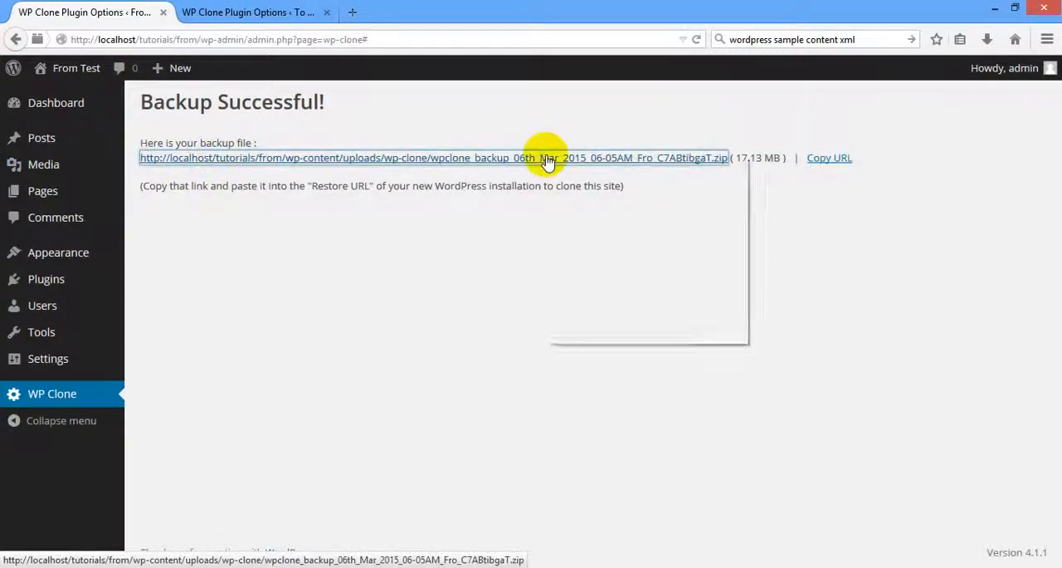
left_click(616, 262)
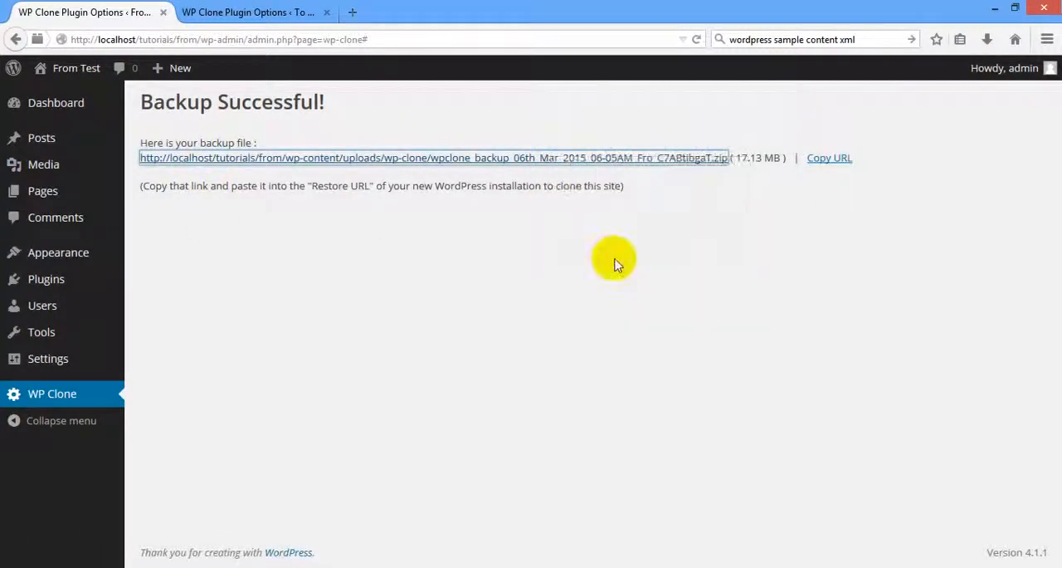
left_click(382, 275)
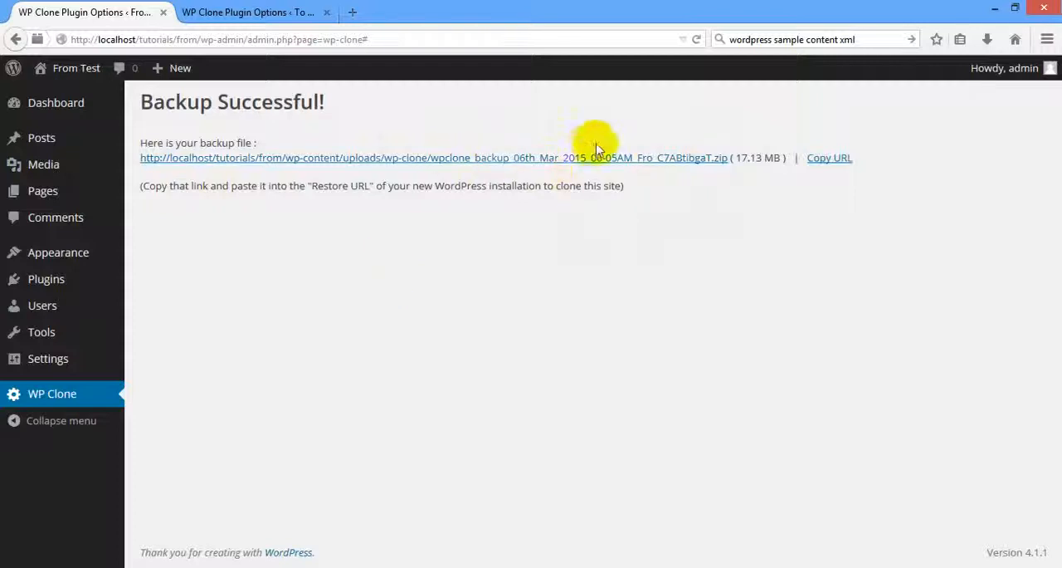
On the To Test site, set WP Clone to restore from the copied backup URL and agree to the restore conditions.
left_click(233, 10)
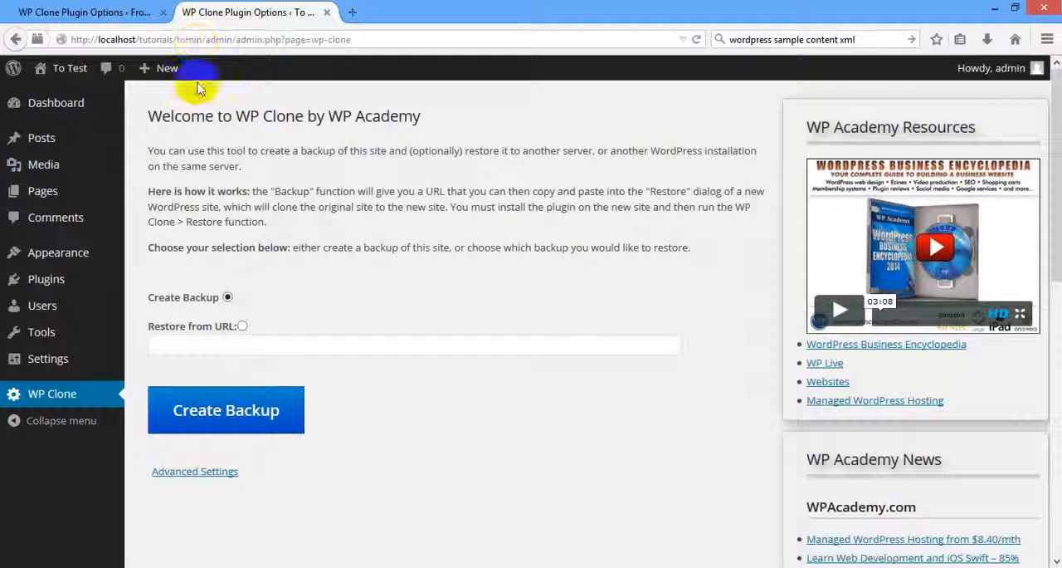
left_click(242, 326)
left_click(274, 344)
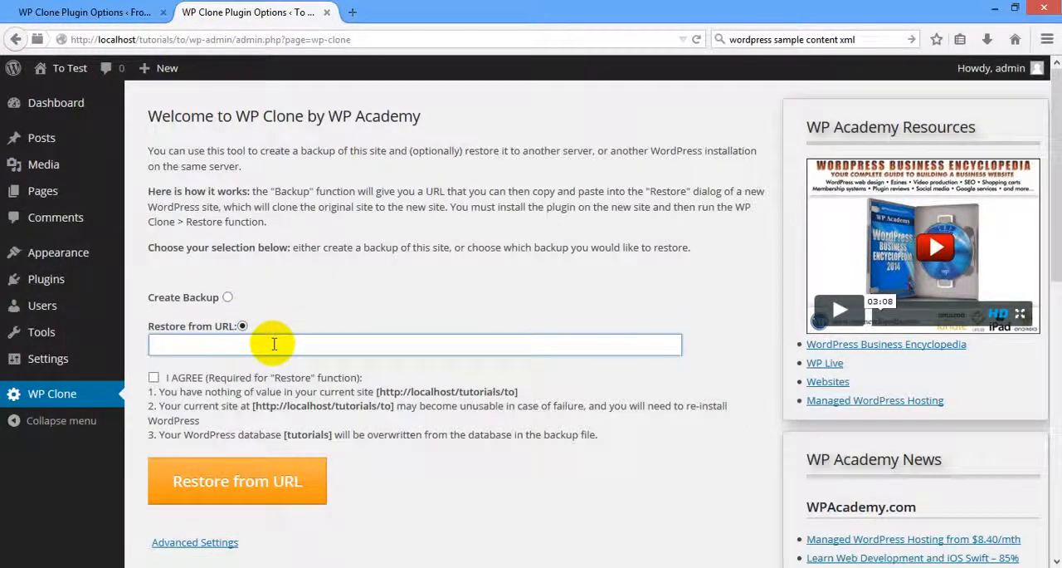
key("ctrl+v")
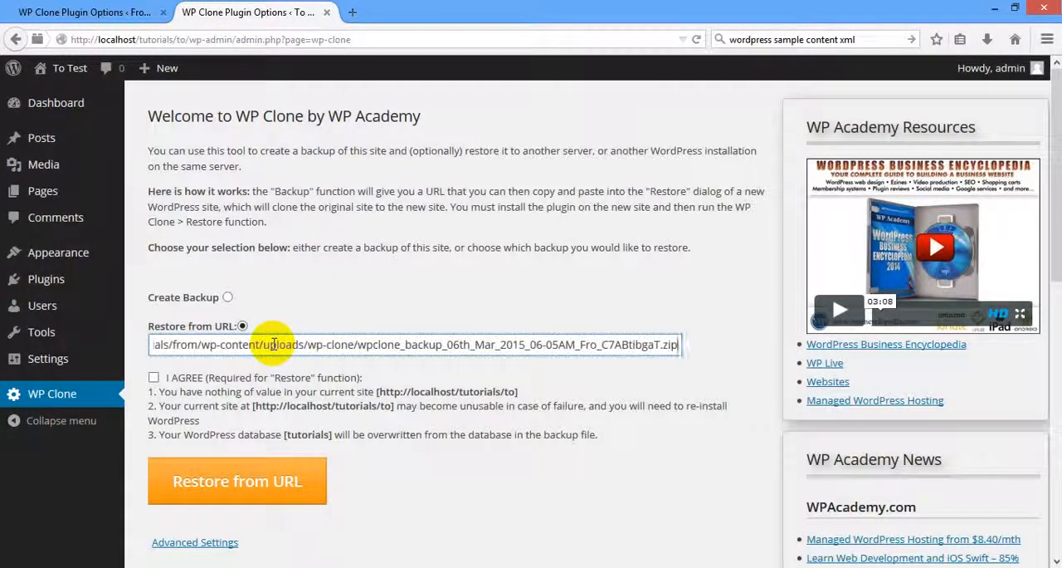
left_click(155, 379)
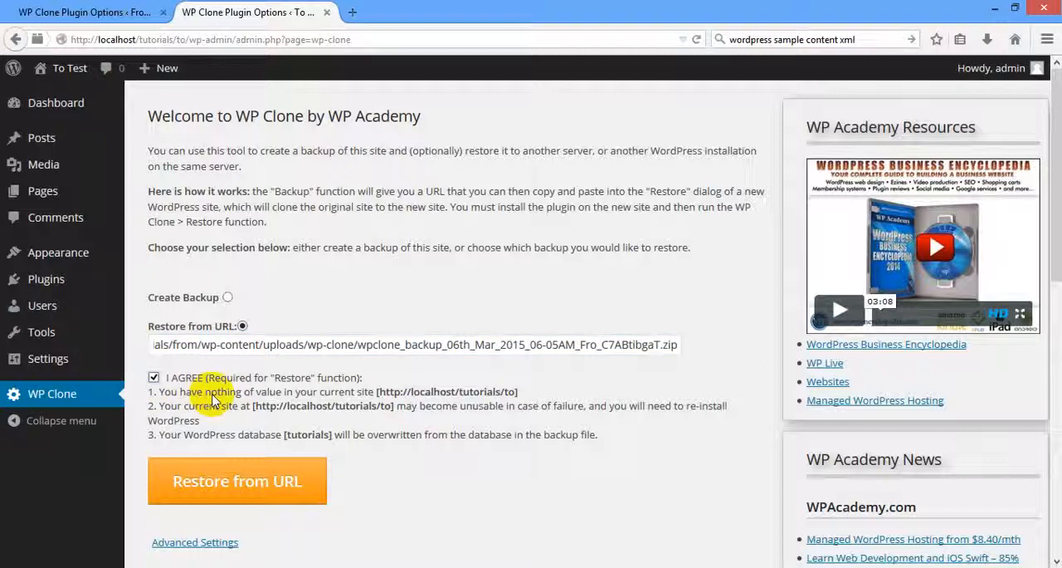
Start restoring the To Test site from the backup URL and confirm the restore.
left_click(75, 12)
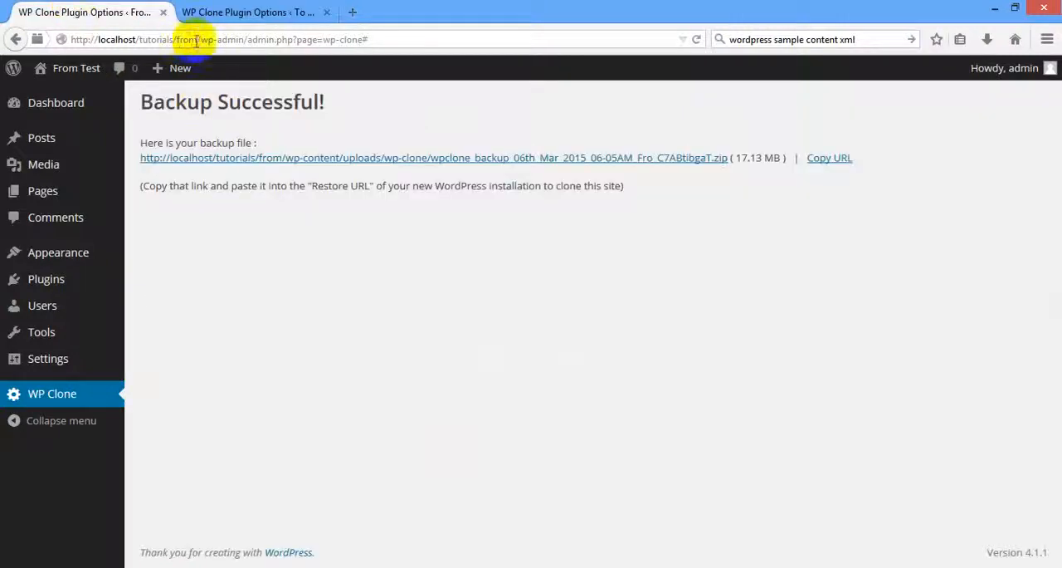
left_click(217, 11)
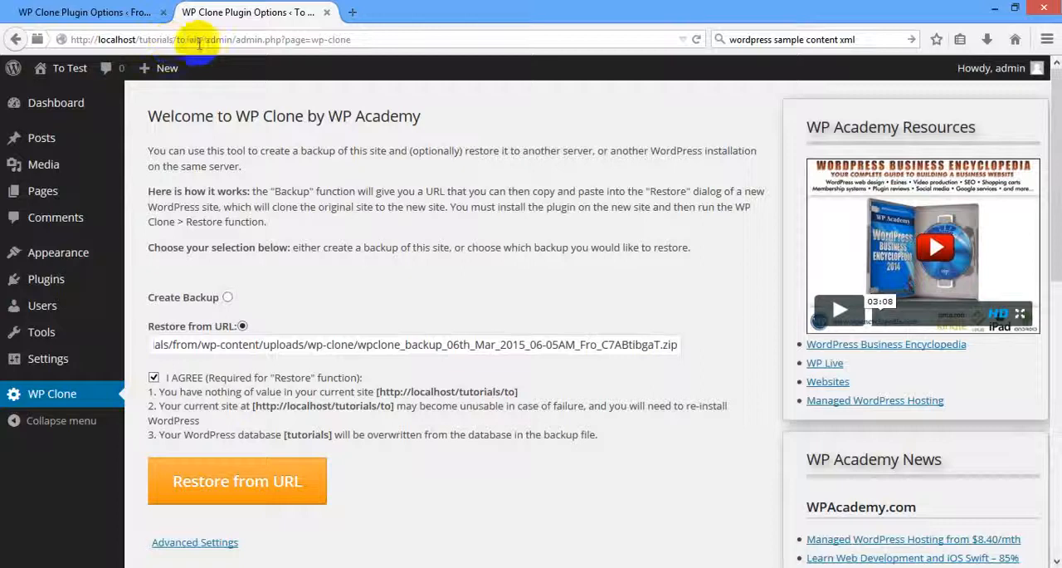
left_click(102, 9)
left_click(237, 13)
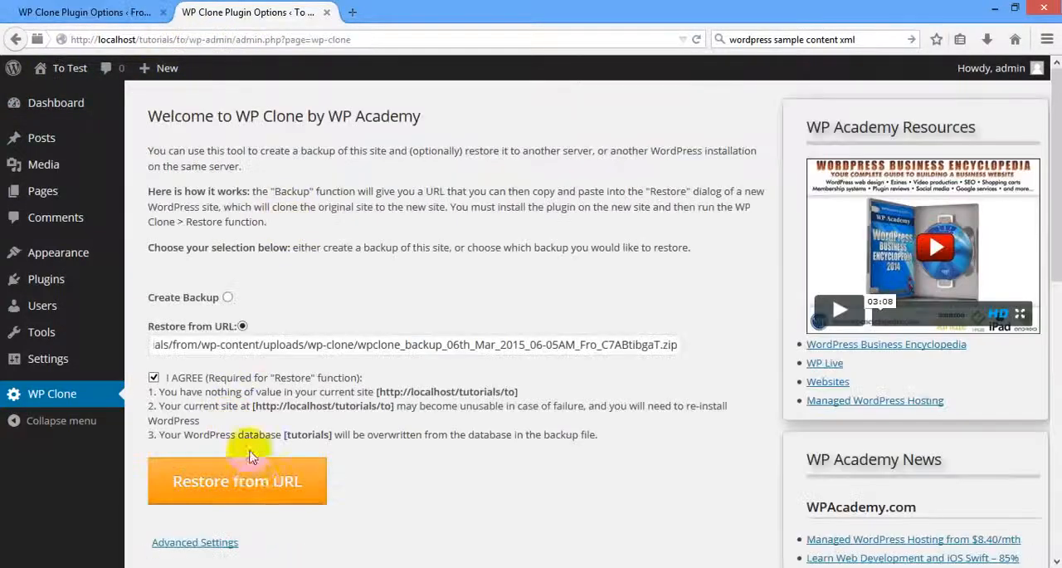
left_click(257, 487)
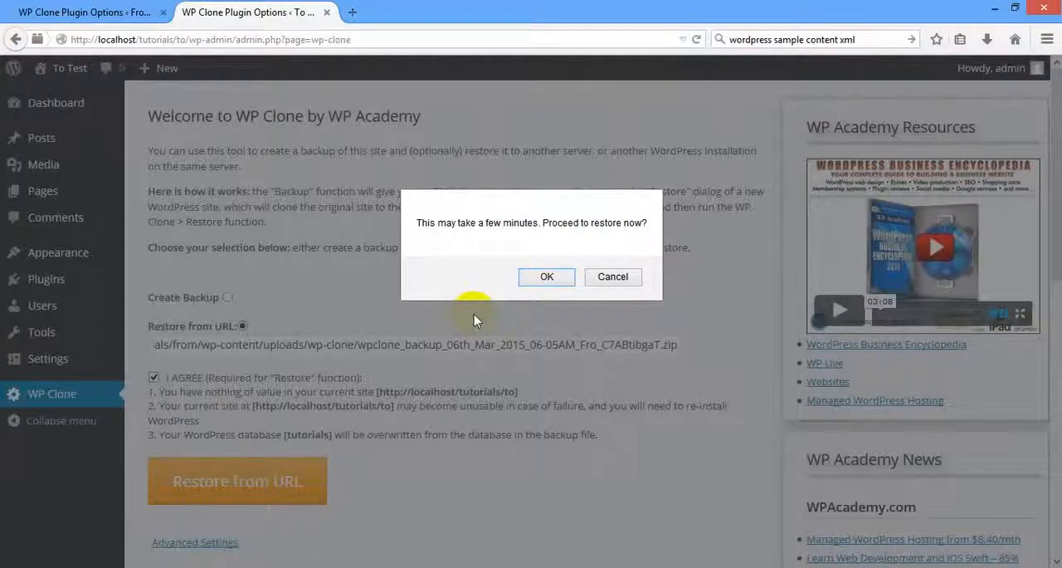
left_click(543, 280)
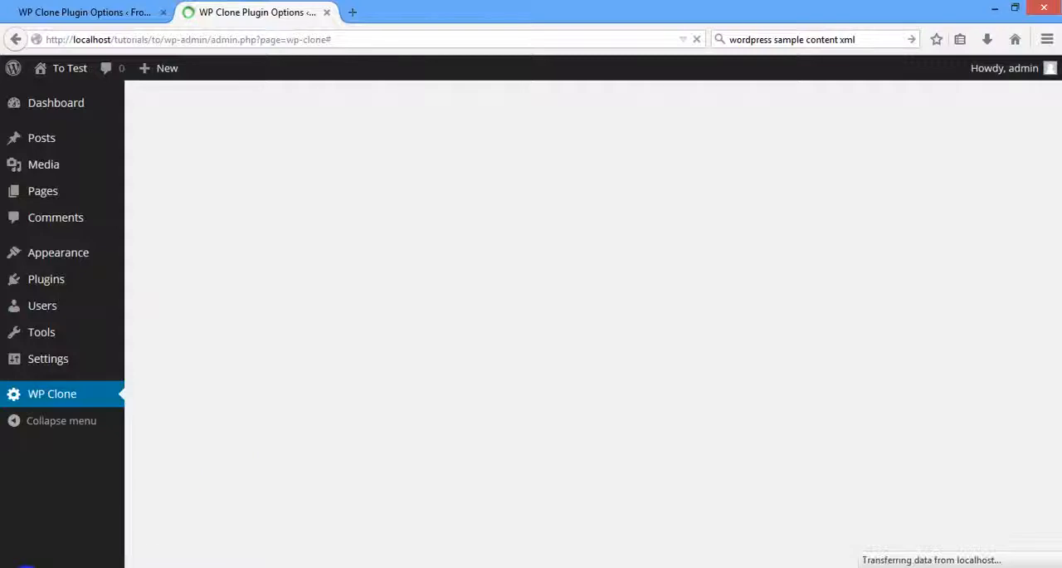
Bring up the "to" folder in File Explorer, select wp-content, and close the window showing the wordpress zip archive.
left_click(31, 567)
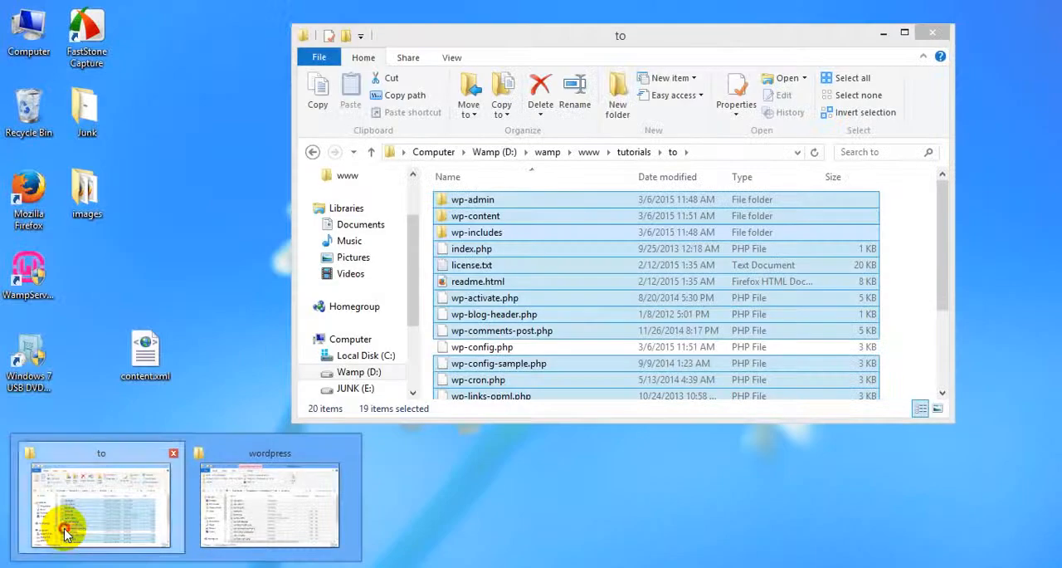
left_click(67, 532)
left_click(480, 218)
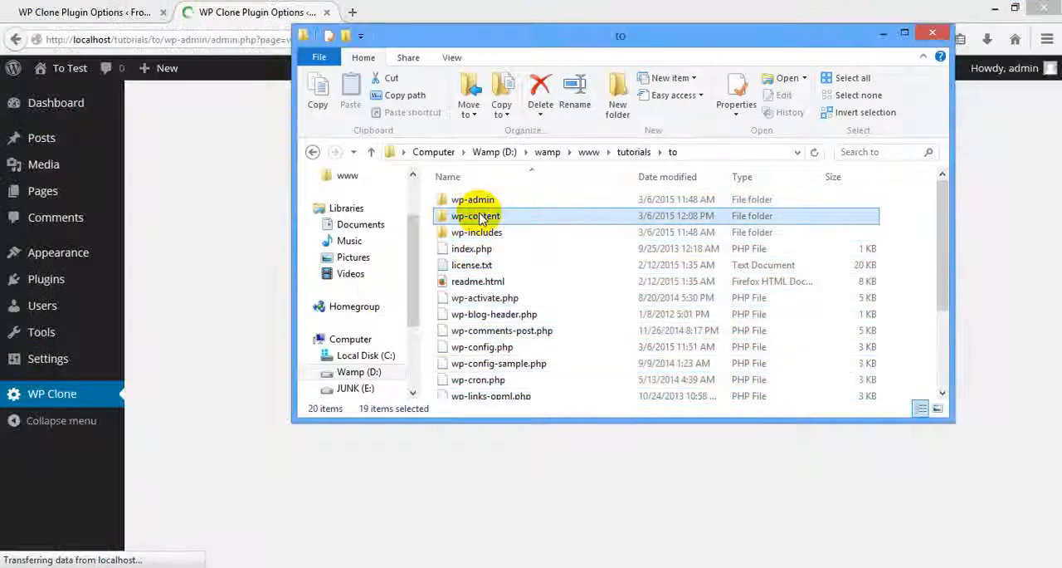
left_click(241, 313)
left_click(33, 566)
left_click(274, 500)
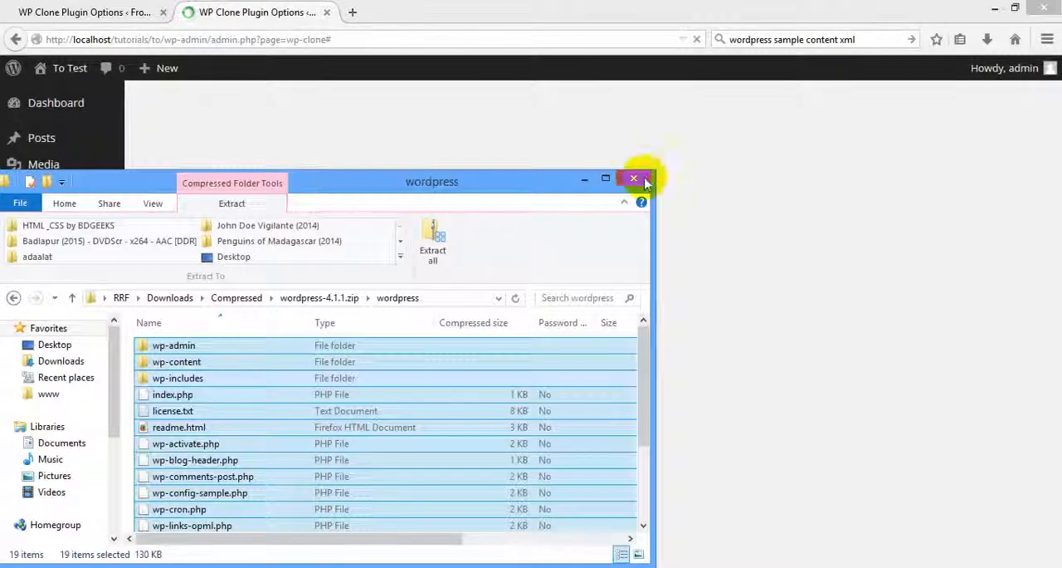
left_click(635, 177)
In the "to" site's folder, open the wp-clone-by-wp-academy plugin's lib folder inside wp-content.
left_click(26, 566)
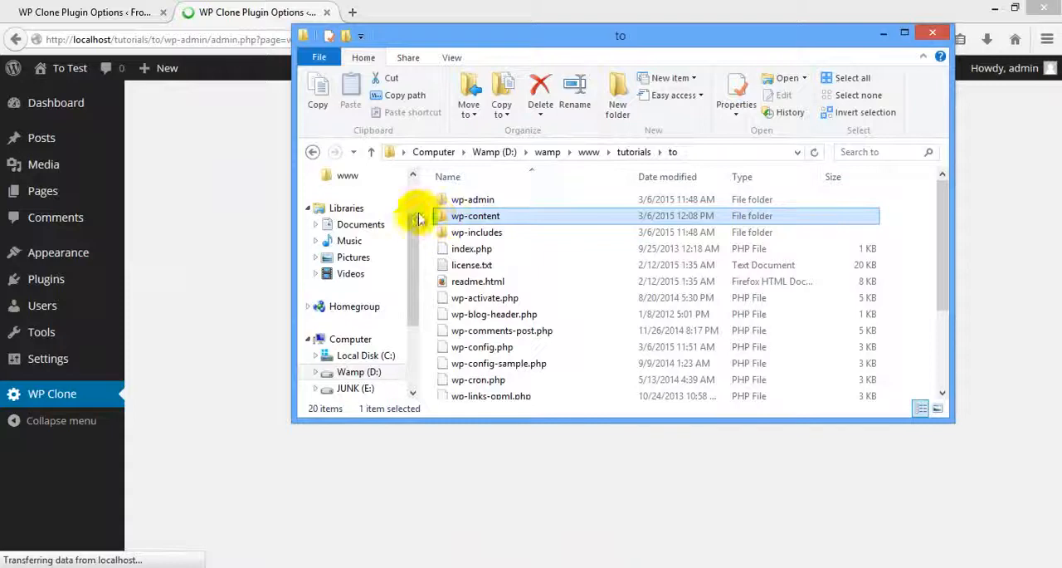
scroll(411, 220, "up", 2)
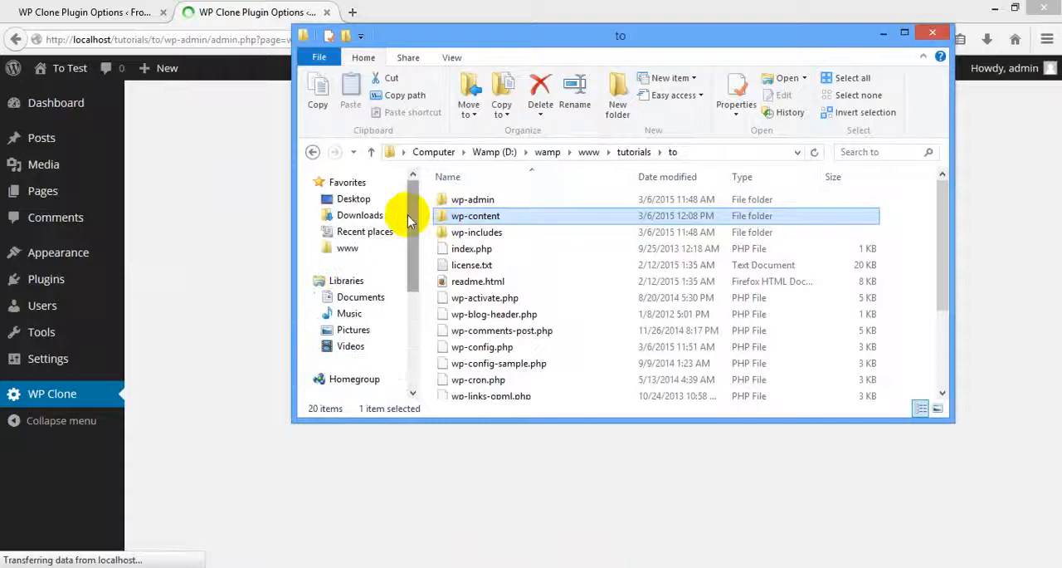
double_click(495, 216)
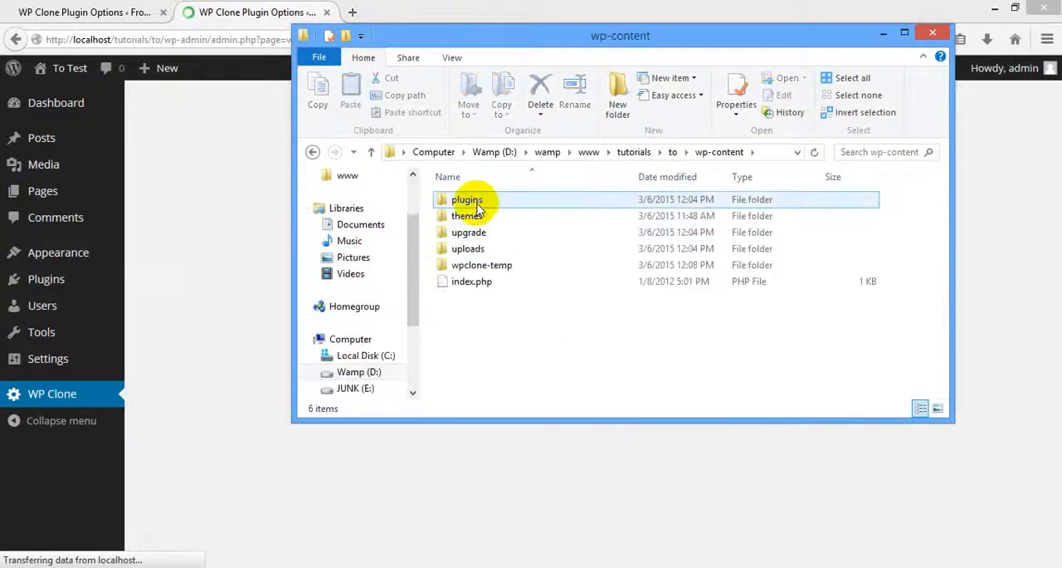
double_click(475, 202)
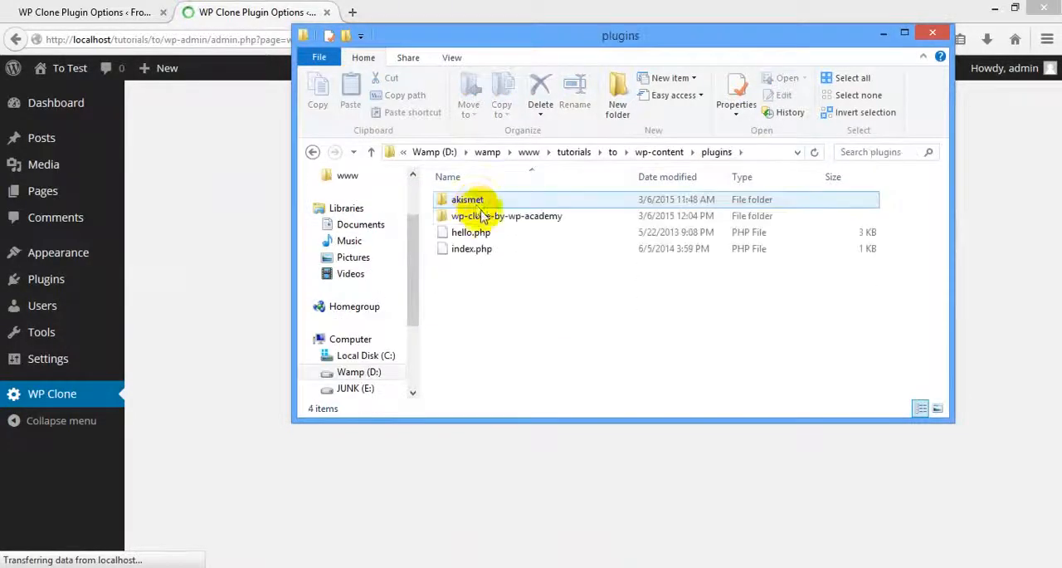
left_click(501, 216)
double_click(501, 215)
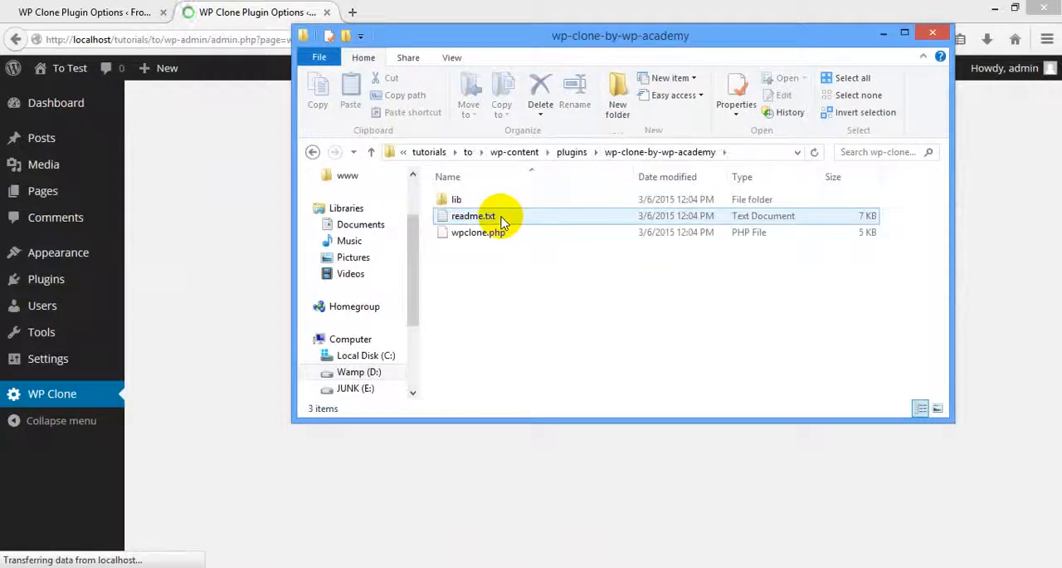
left_click(479, 203)
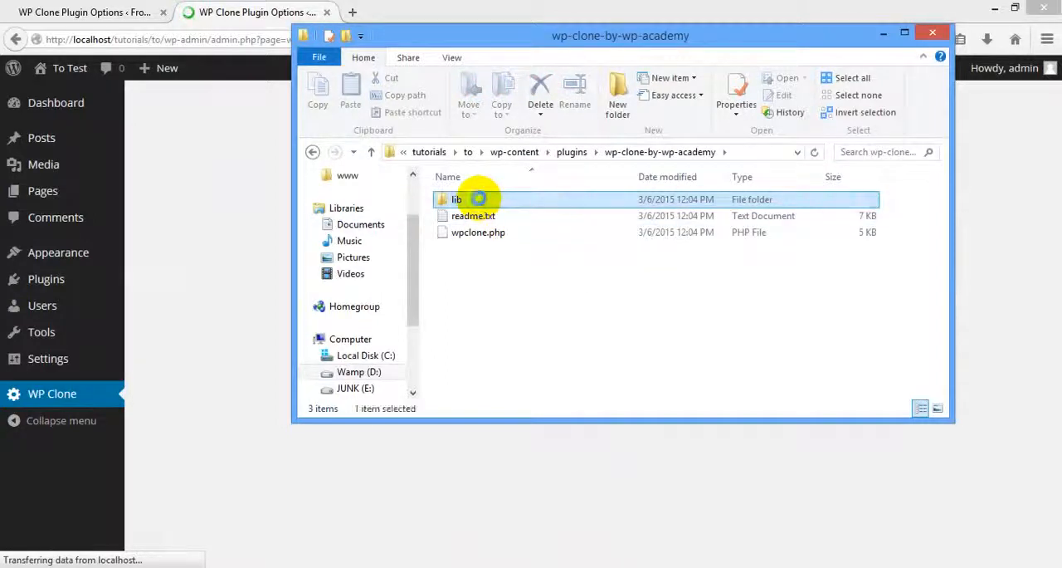
double_click(479, 203)
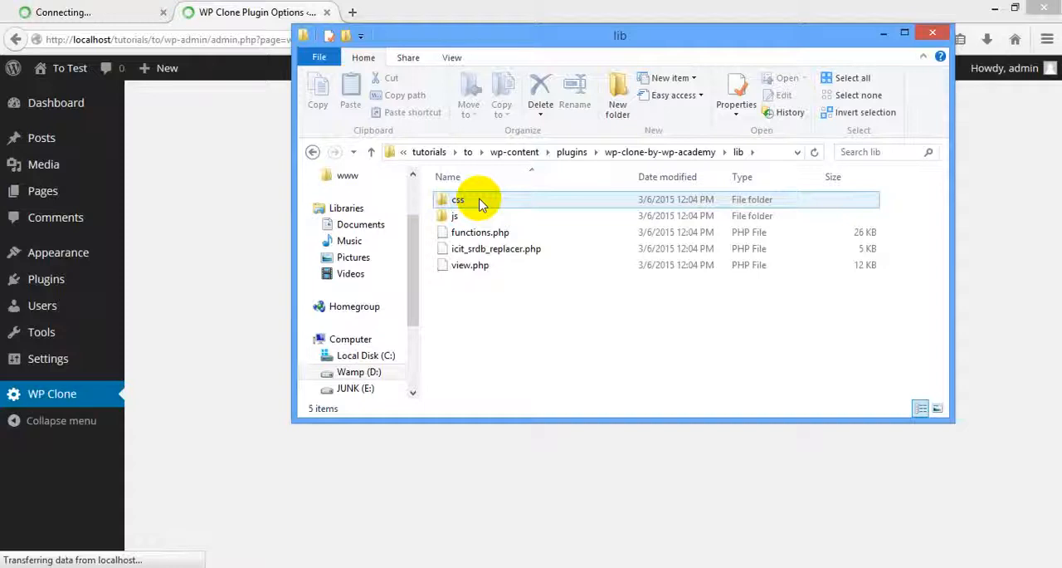
Open functions.php from the plugin's lib folder in Notepad++ and maximize the editor.
left_click(483, 235)
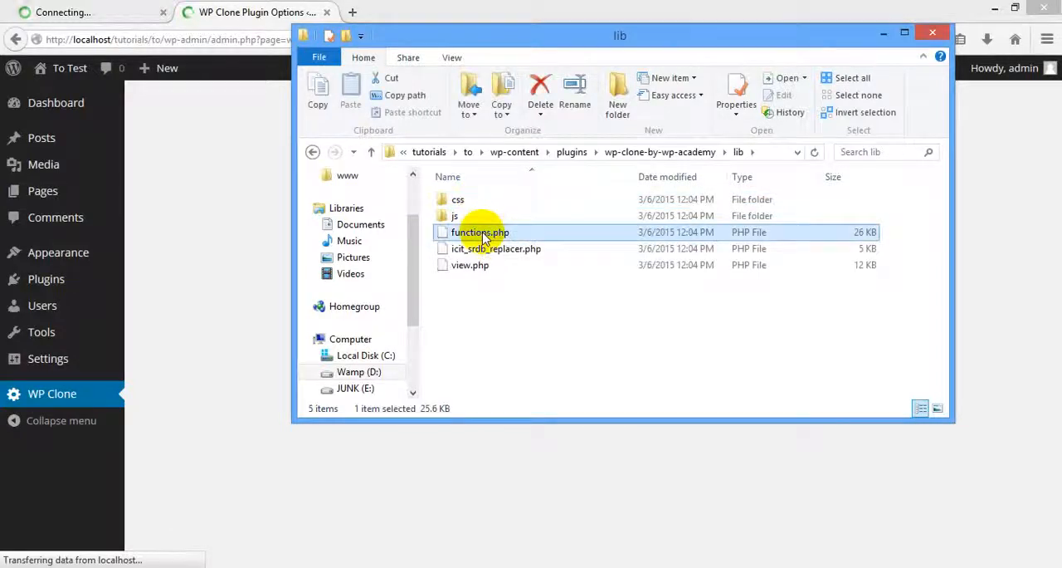
right_click(484, 237)
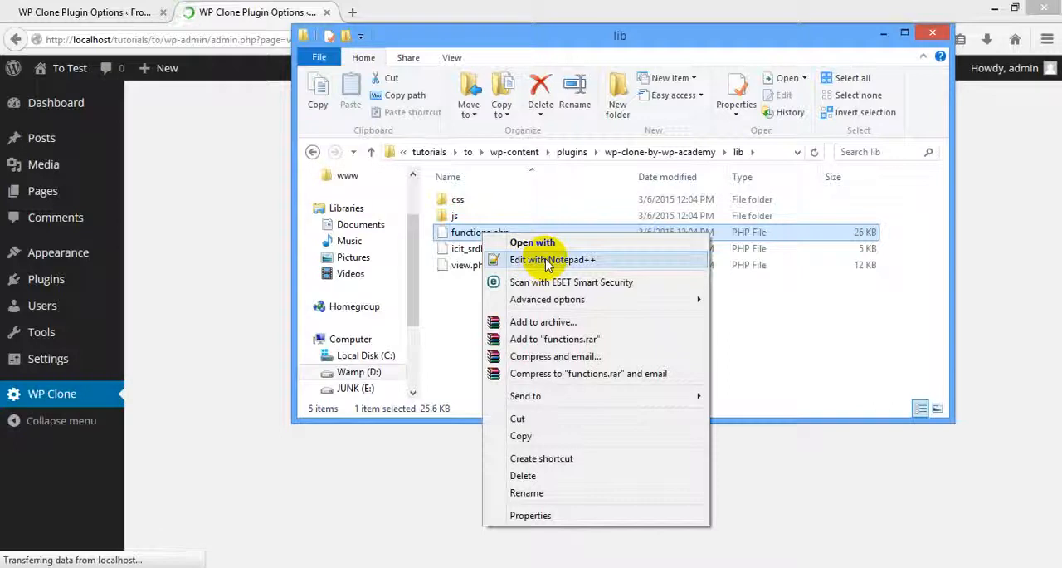
left_click(546, 261)
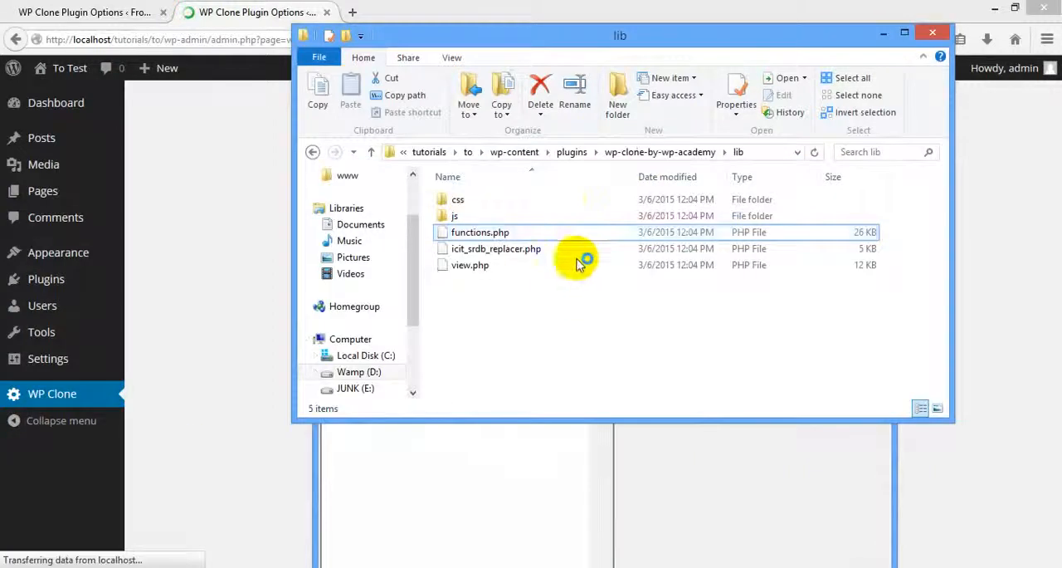
left_click(582, 282)
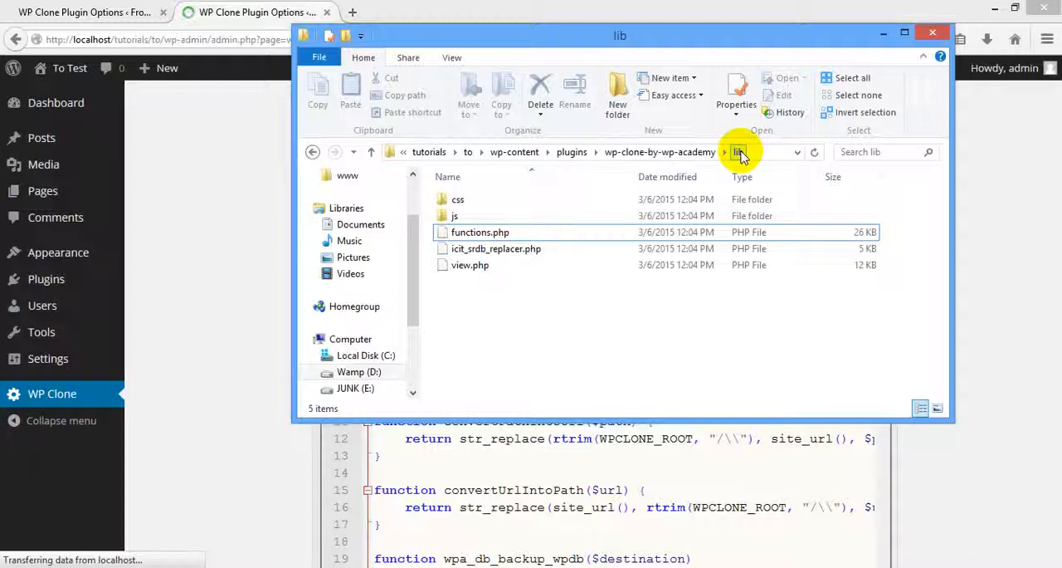
left_click(504, 236)
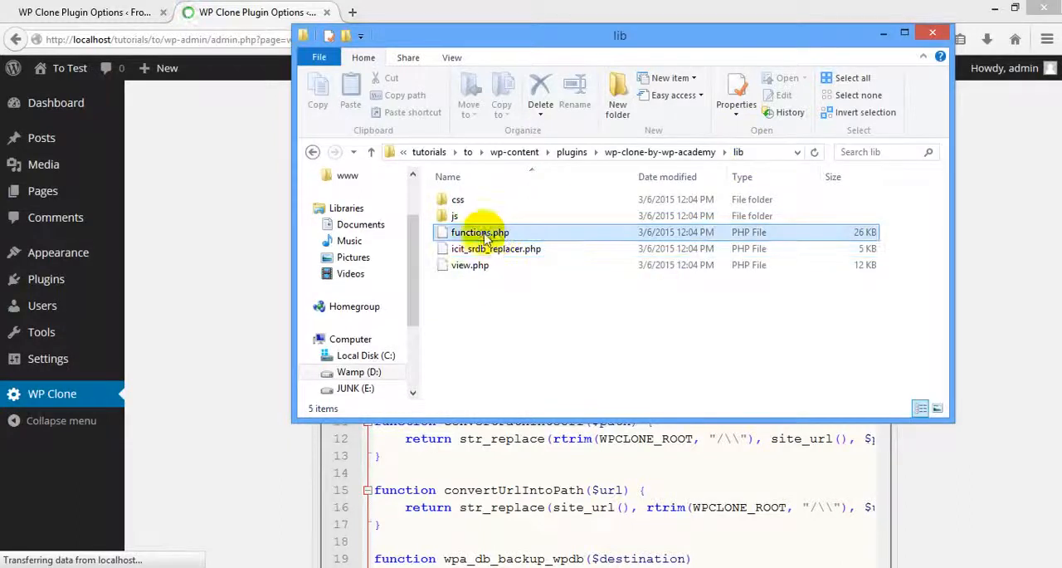
left_click(547, 473)
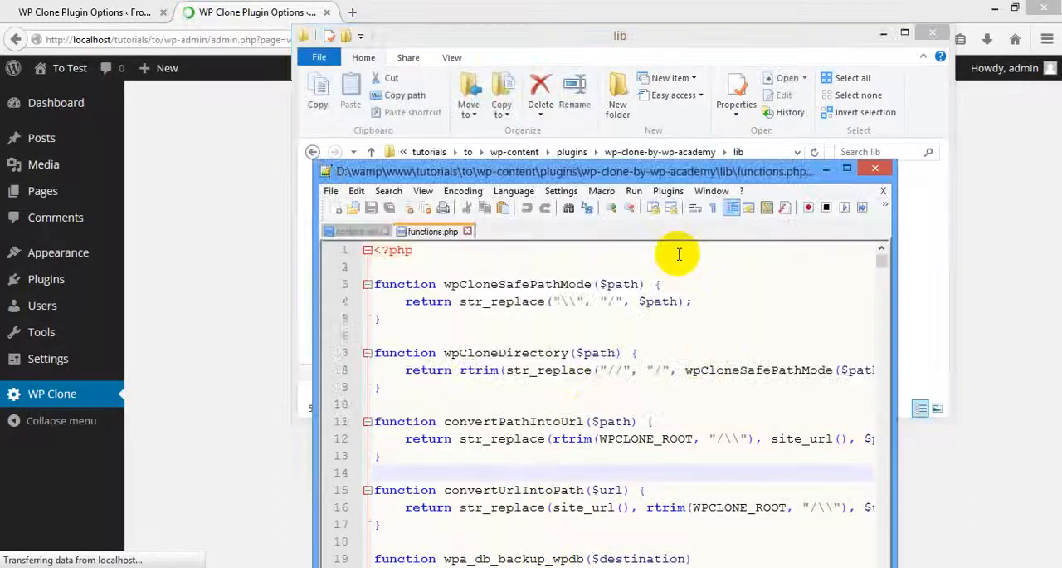
left_click(846, 168)
left_click(736, 217)
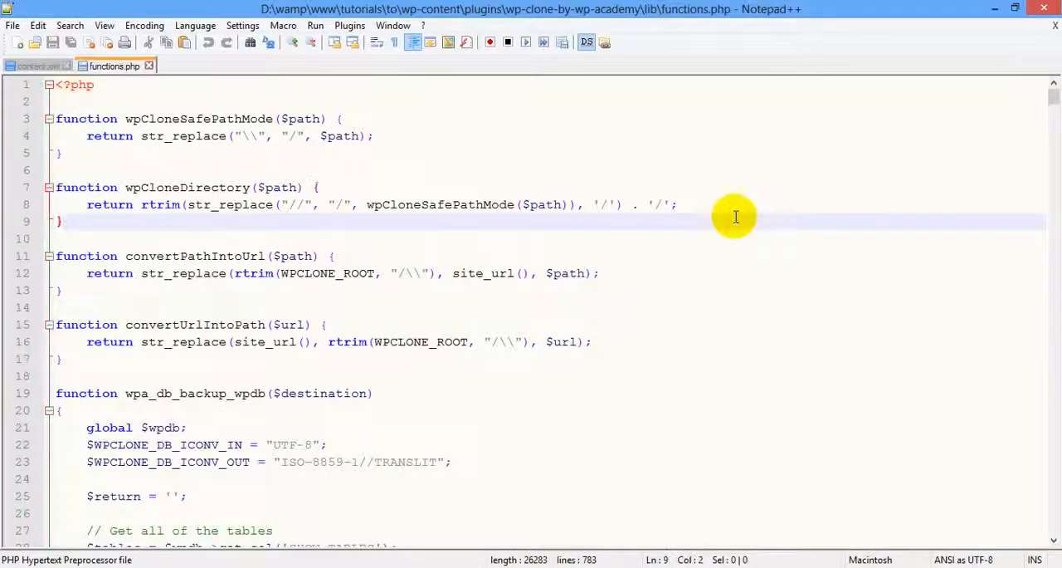
Search functions.php for 300 and examine the default maxexec time in the wpa_bump_limits function.
key("ctrl+f")
type("300")
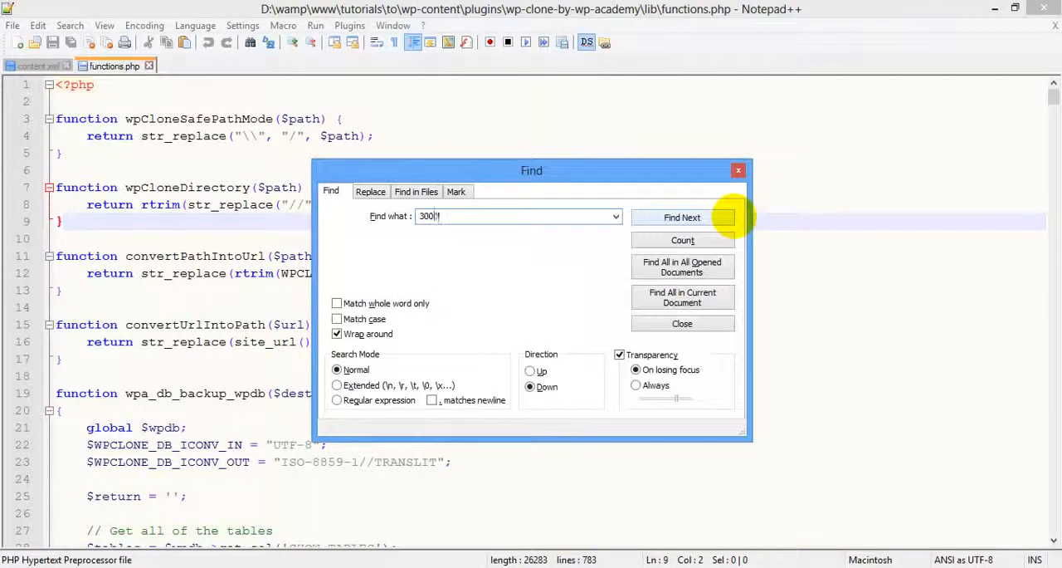
left_click(736, 217)
key("Escape")
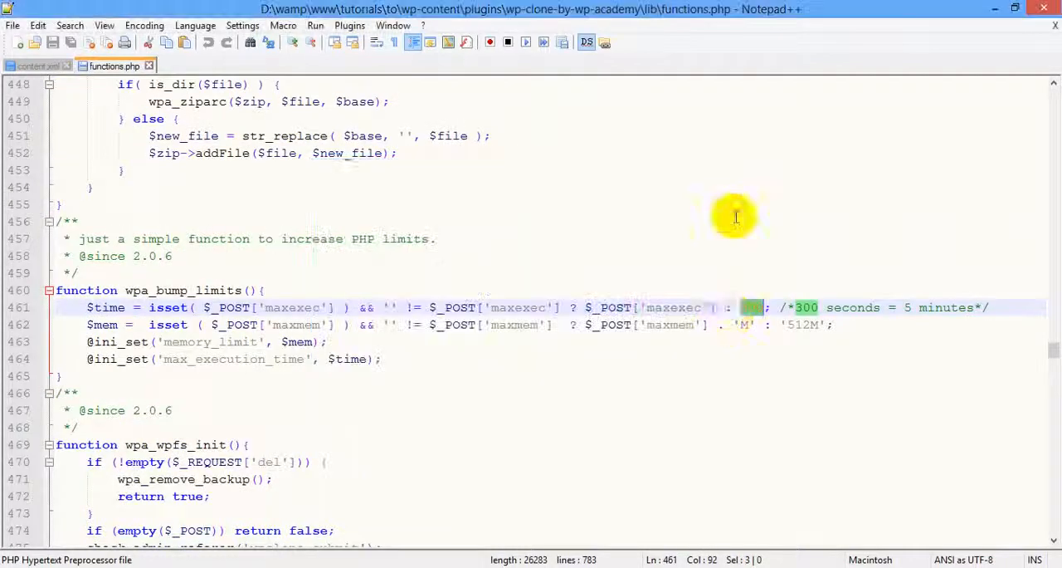
left_click(745, 307)
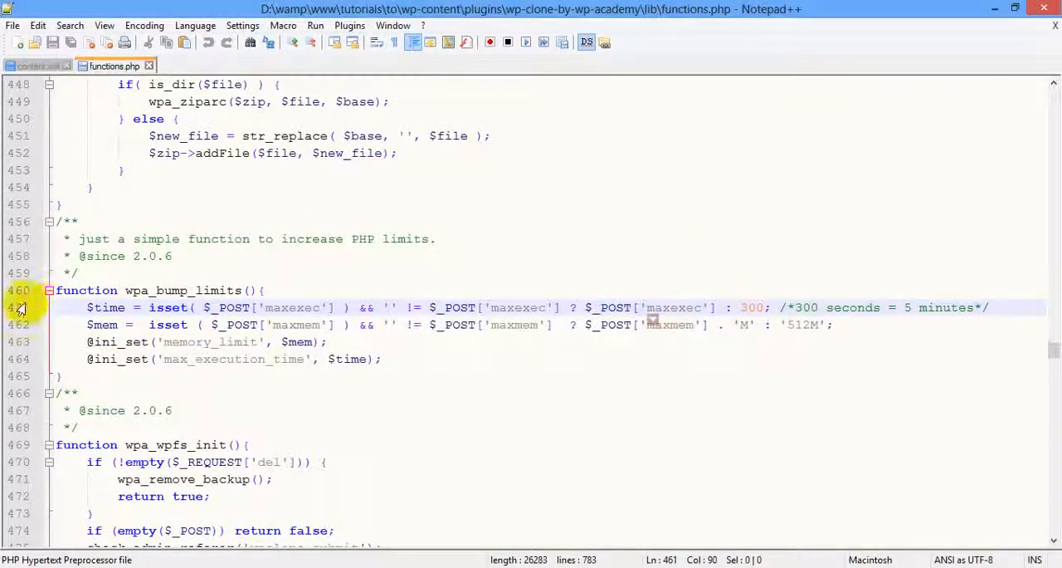
double_click(290, 307)
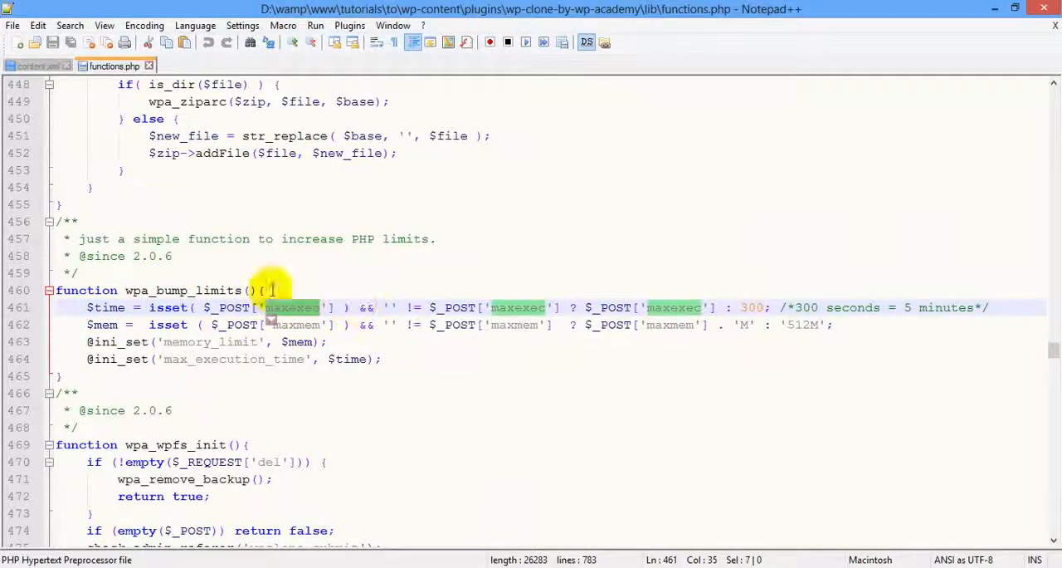
double_click(752, 307)
Try to raise the default maxexec time in wpa_bump_limits to 30000, then save functions.php and minimize the editor.
left_click(764, 307)
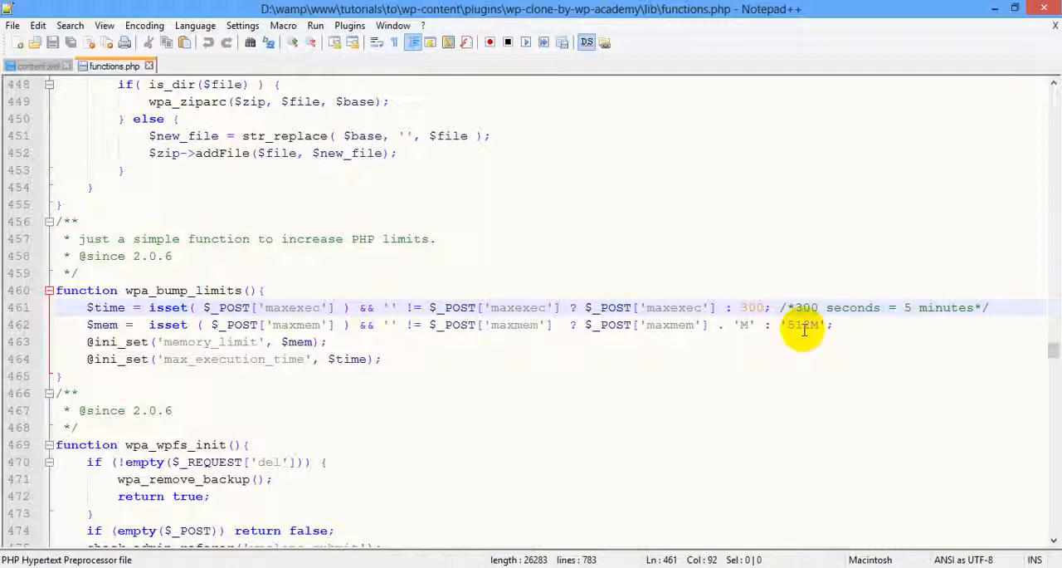
type("00")
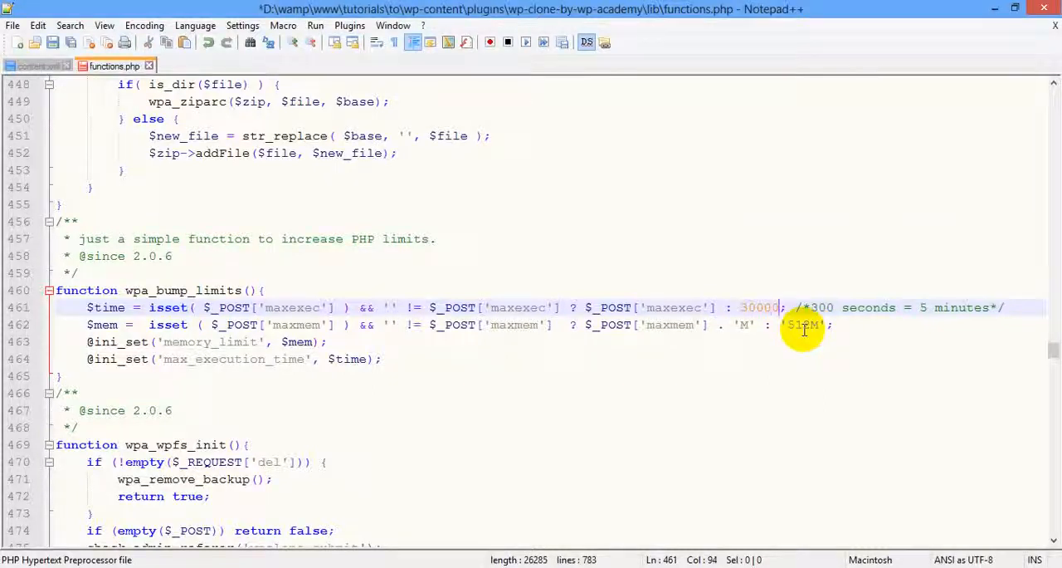
key("BackSpace")
key("BackSpace")
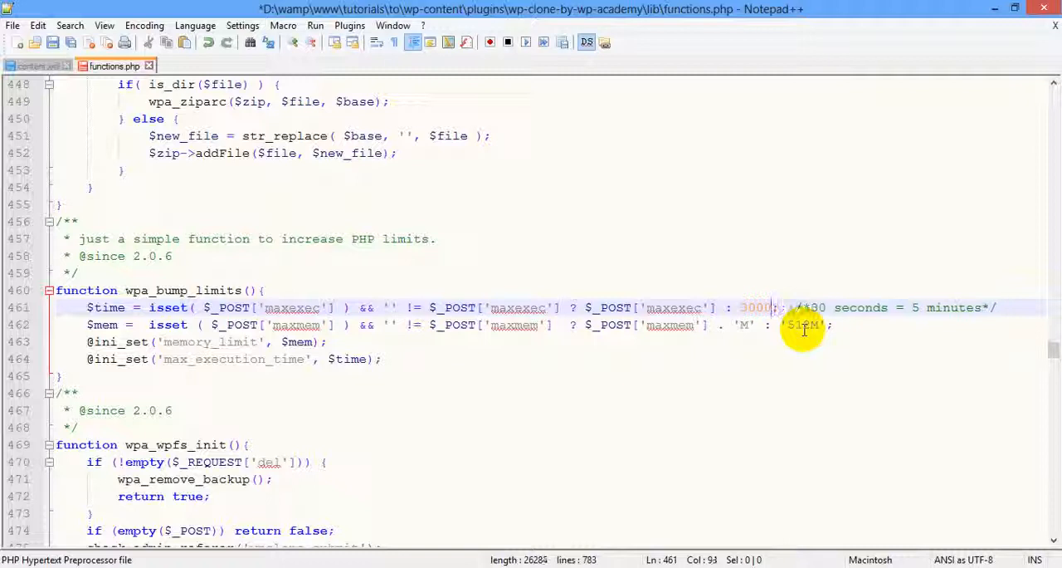
key("ctrl+s")
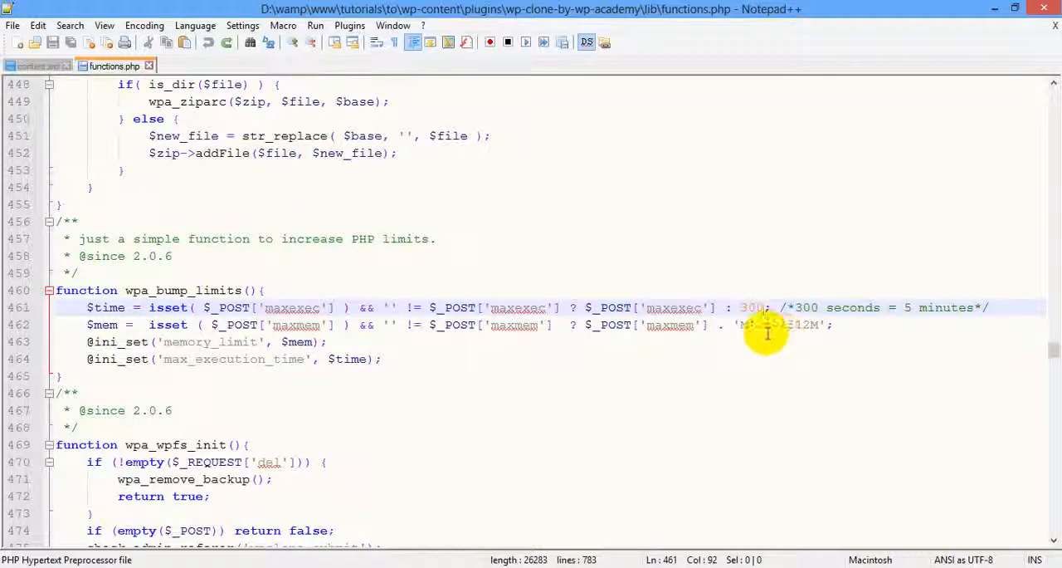
left_click(1000, 10)
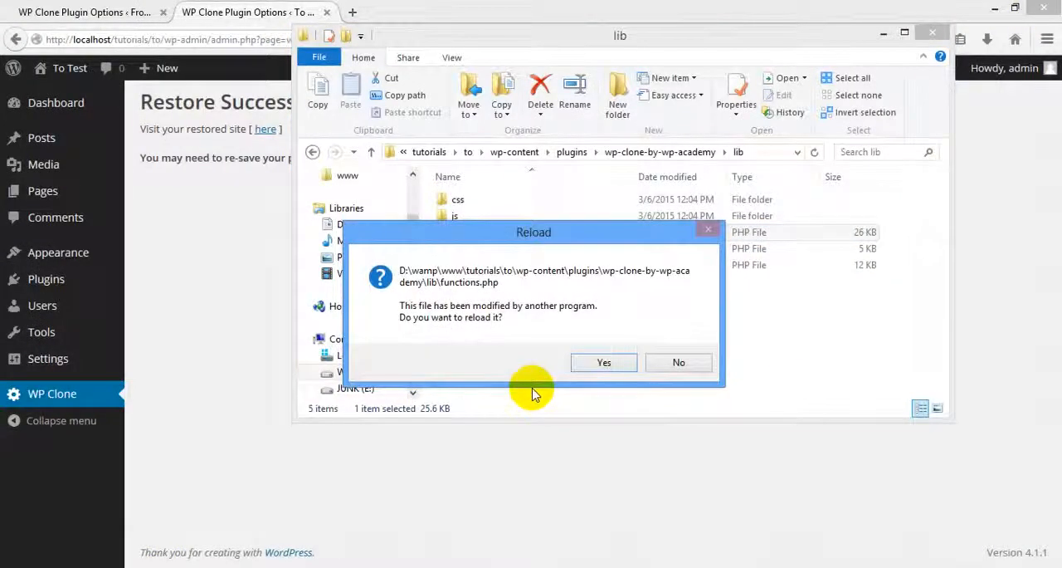
Reload functions.php from disk, check the default maxexec time and its comment in wpa_bump_limits, and minimize the editor.
left_click(603, 362)
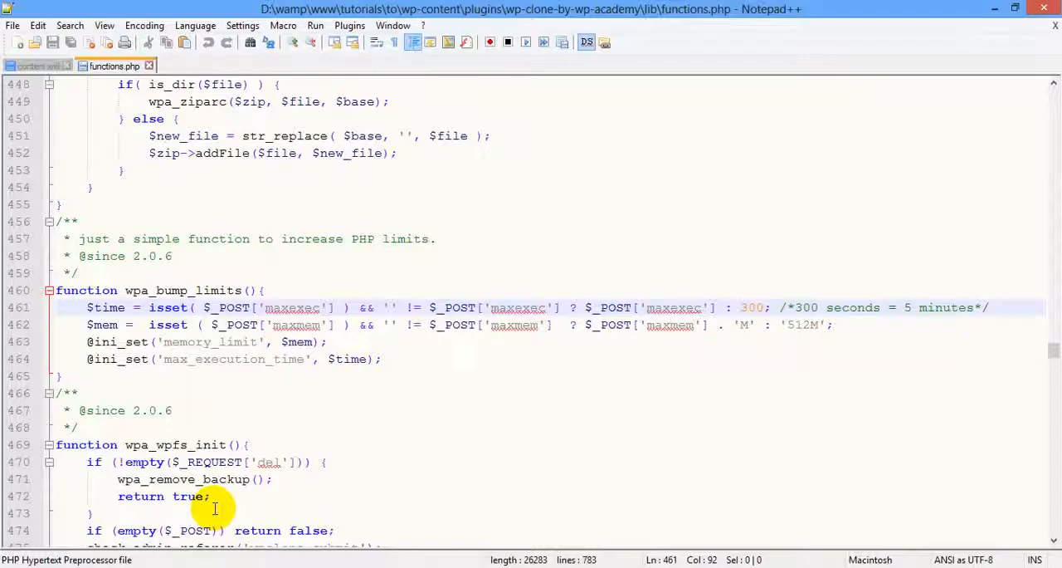
left_click(757, 308)
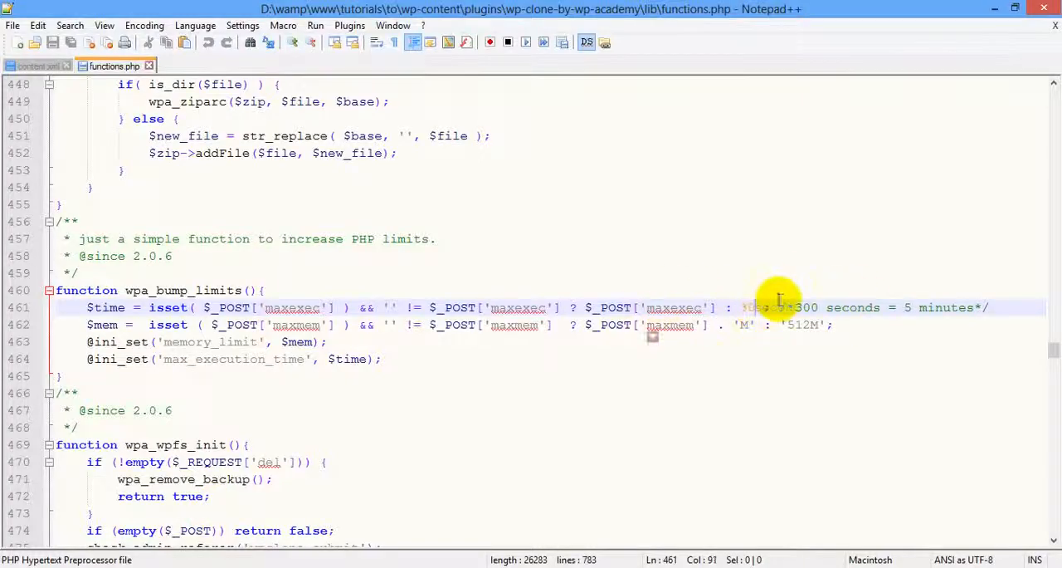
left_click(921, 308)
left_click(996, 10)
Open the link for re-saving the permalink structure from the "to" site's Restore Successful page in a new tab.
left_click(254, 22)
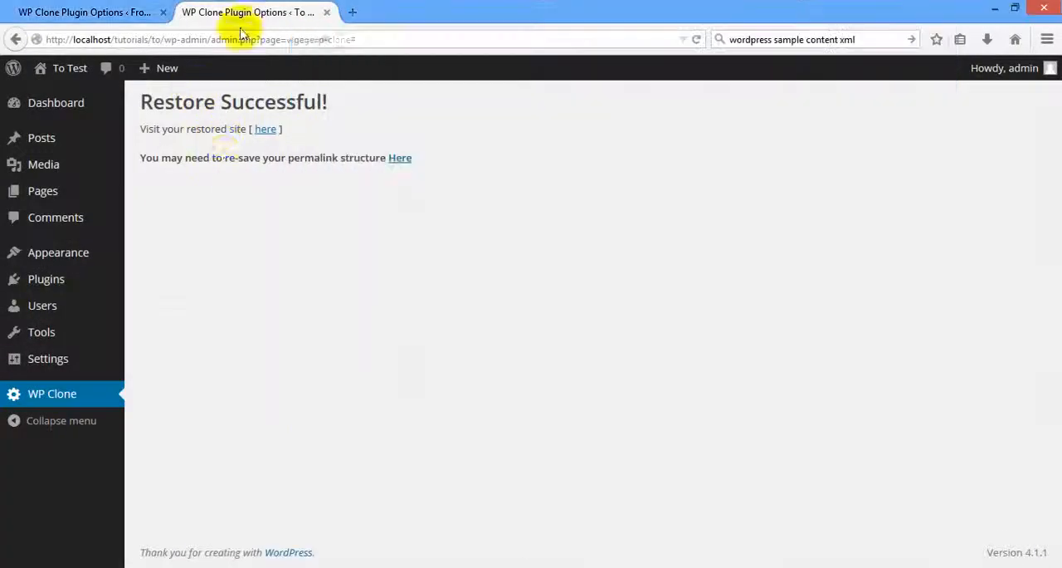
left_click(399, 159)
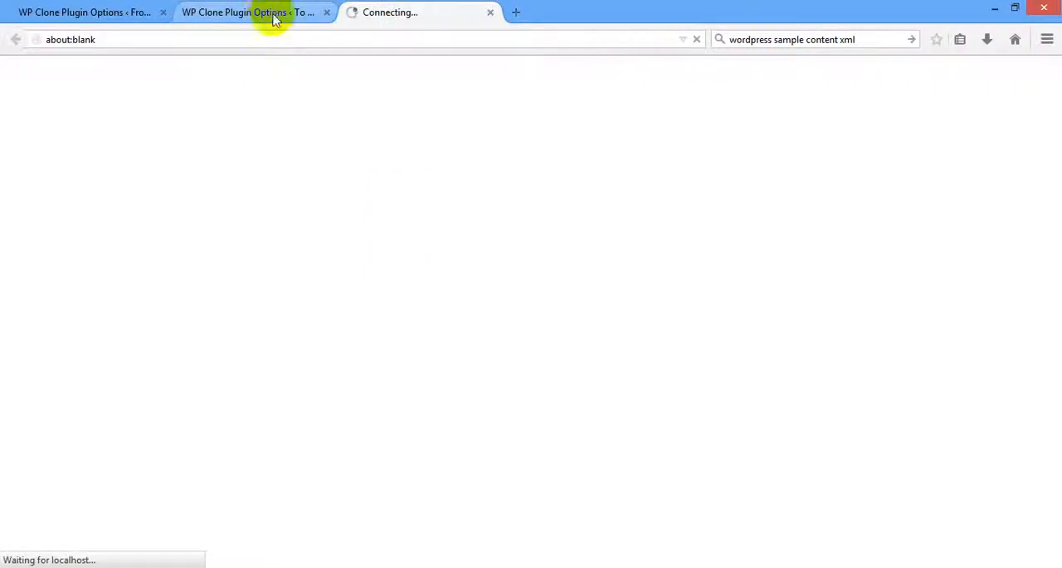
left_click(249, 12)
left_click(390, 12)
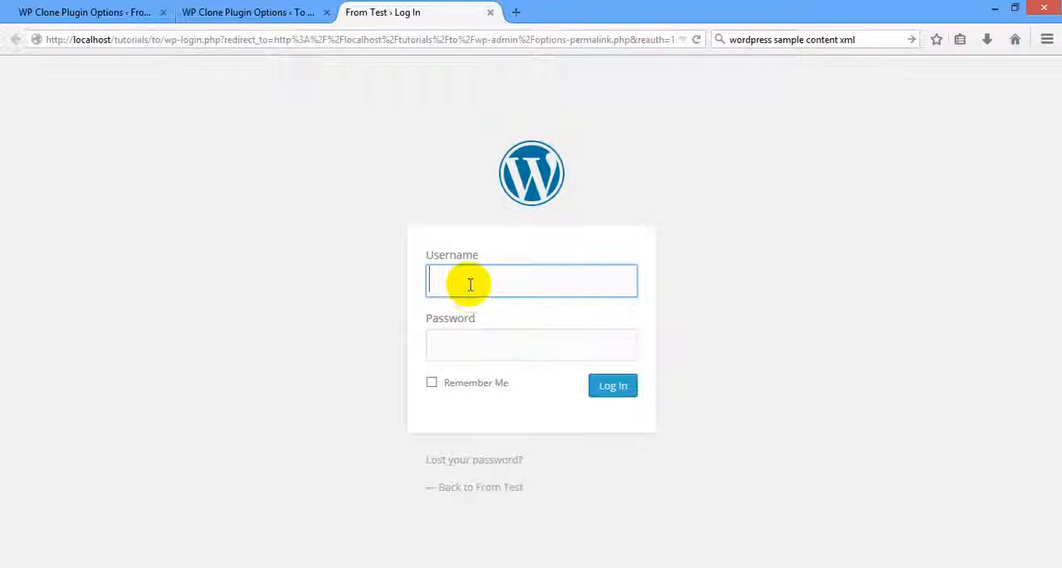
Log in to the restored site as admin with the account password and have the browser remember the password.
left_click(470, 284)
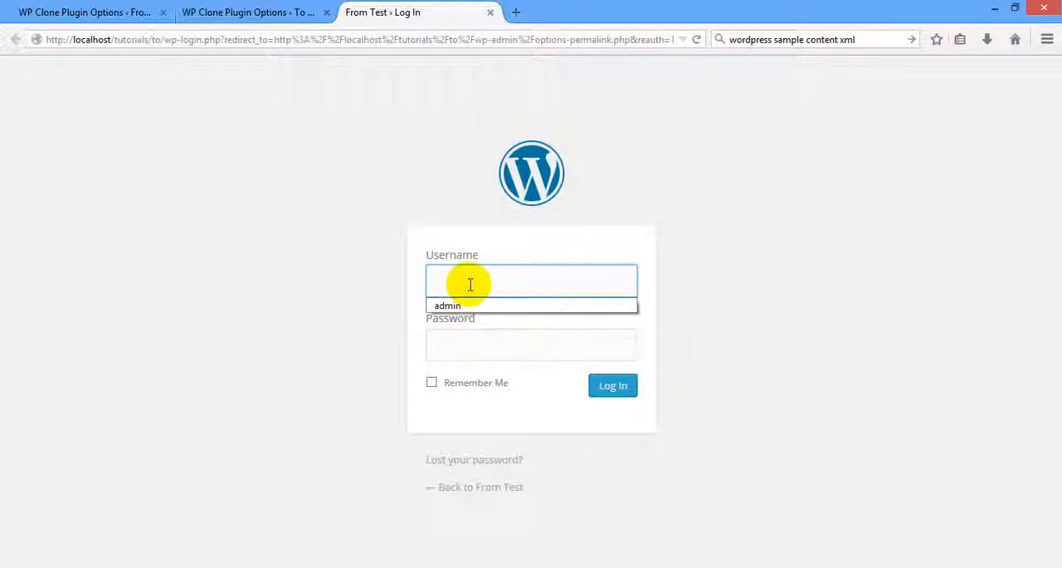
type("admin")
key("Tab")
type("ad")
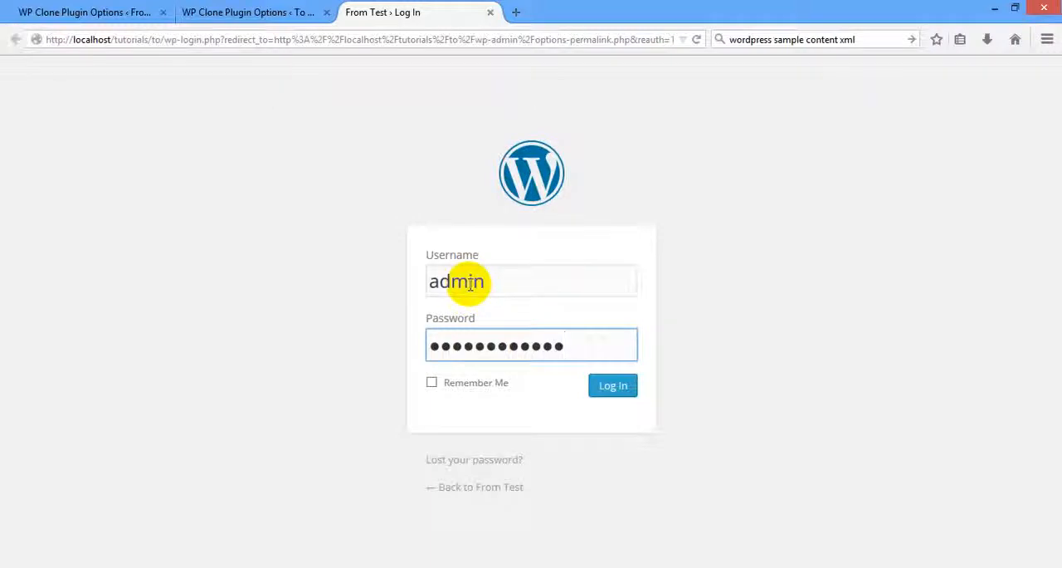
left_click(614, 389)
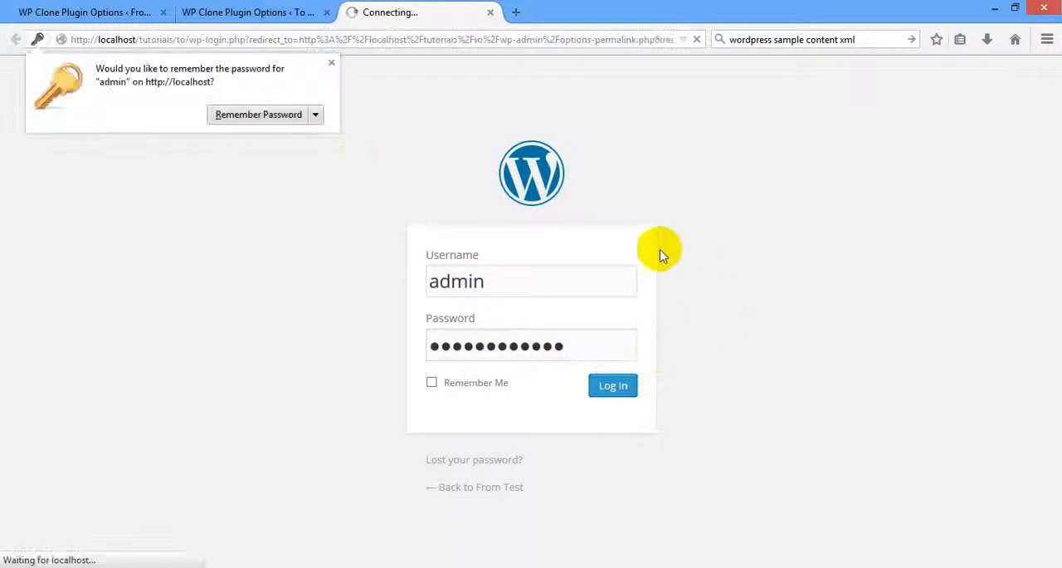
left_click(257, 114)
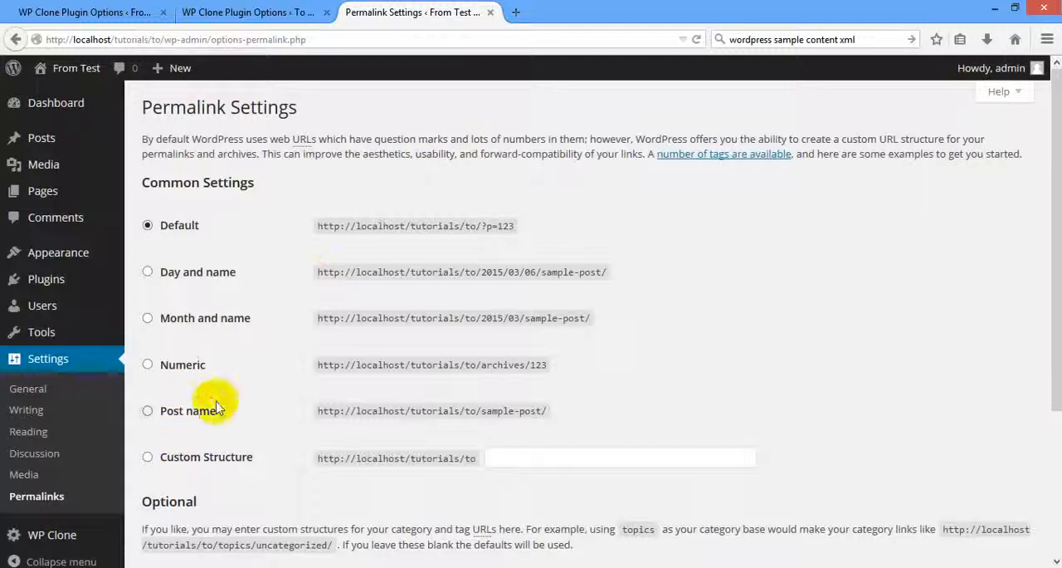
Set the permalink structure to Post name and save the changes.
left_click(214, 409)
scroll(249, 464, "down", 5)
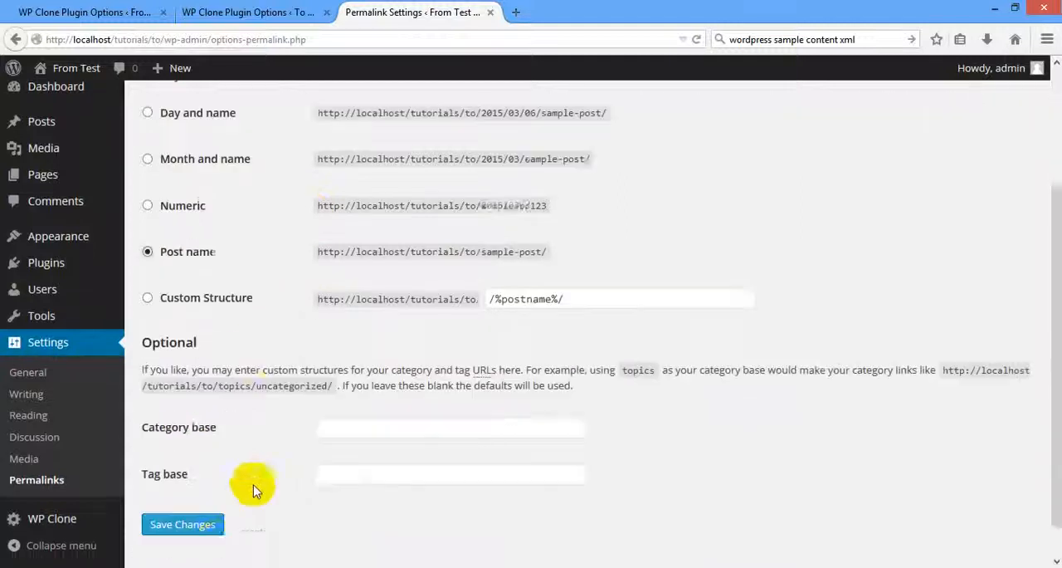
left_click(176, 491)
scroll(661, 419, "up", 5)
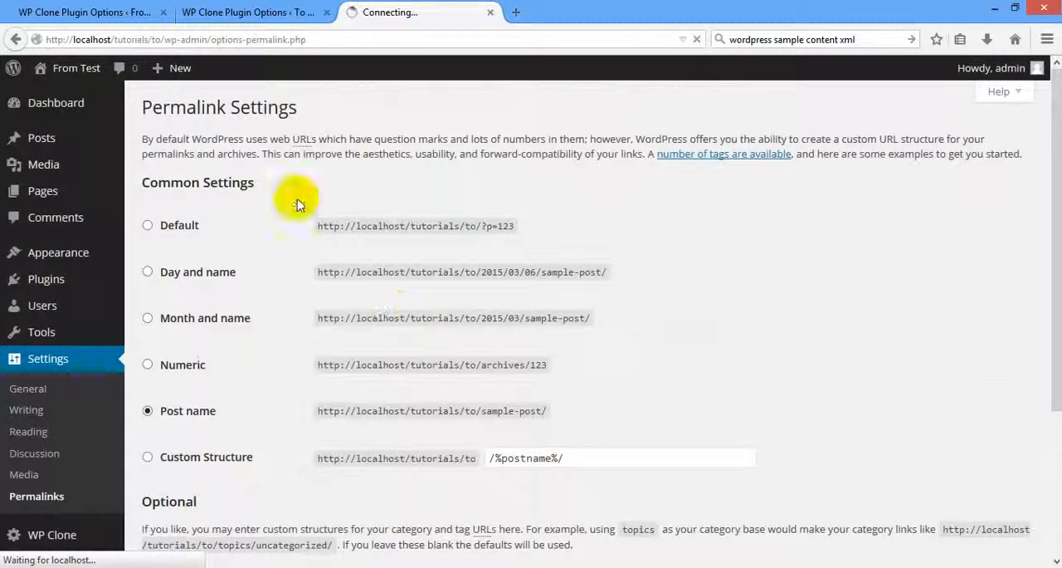
scroll(271, 437, "down", 2)
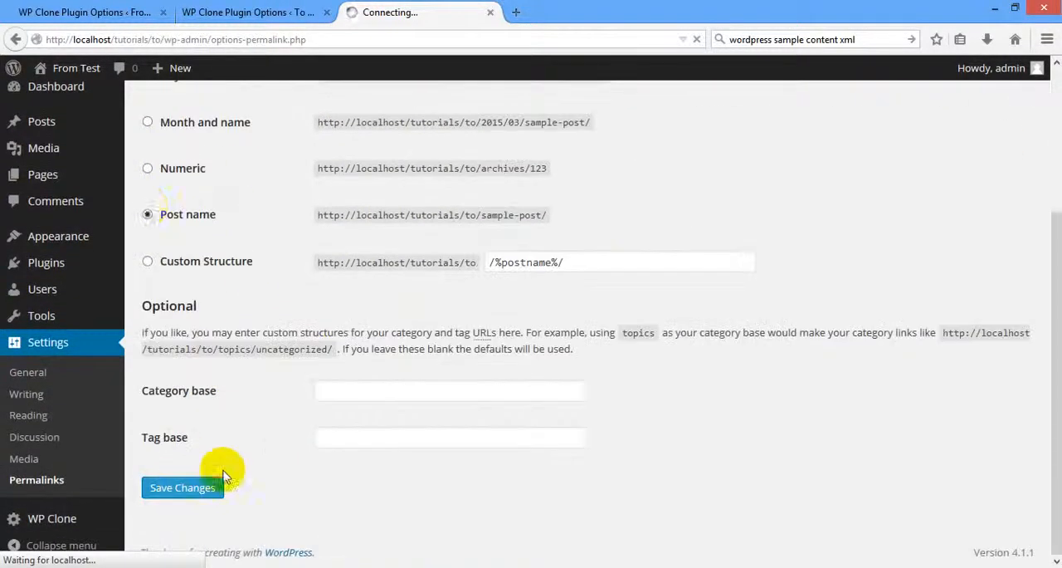
scroll(345, 367, "up", 2)
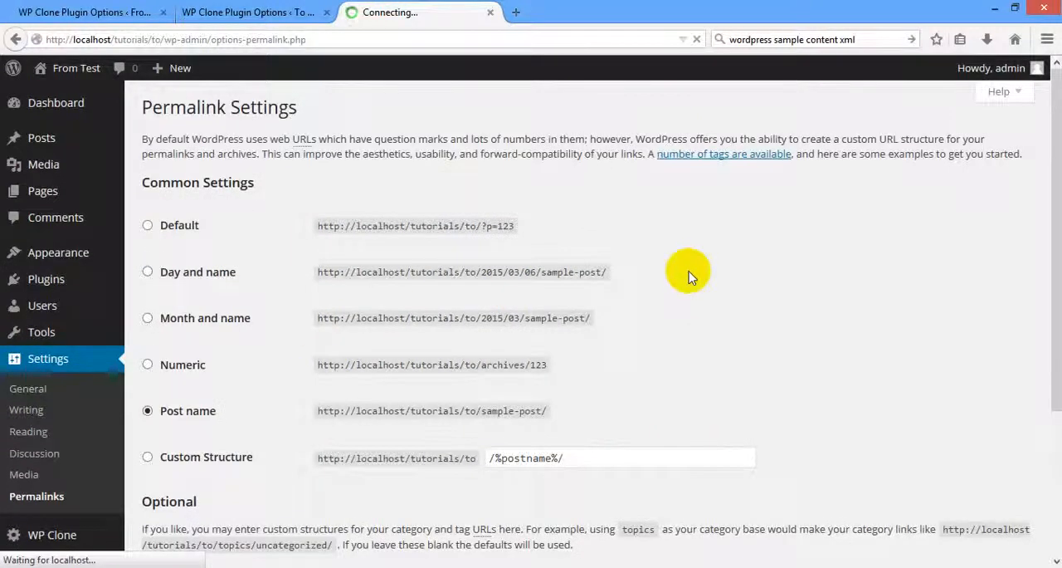
scroll(260, 320, "down", 2)
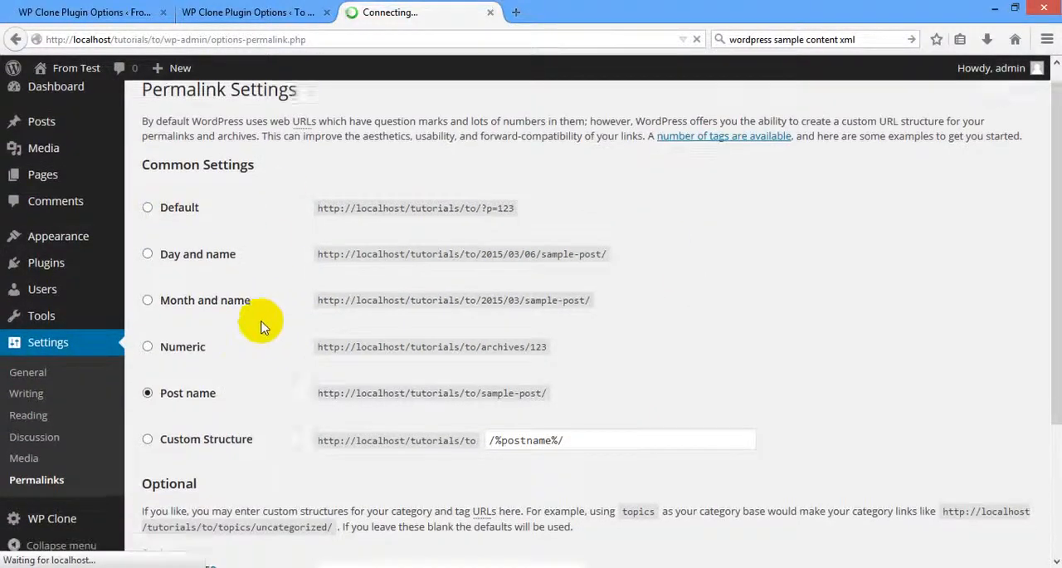
left_click(183, 487)
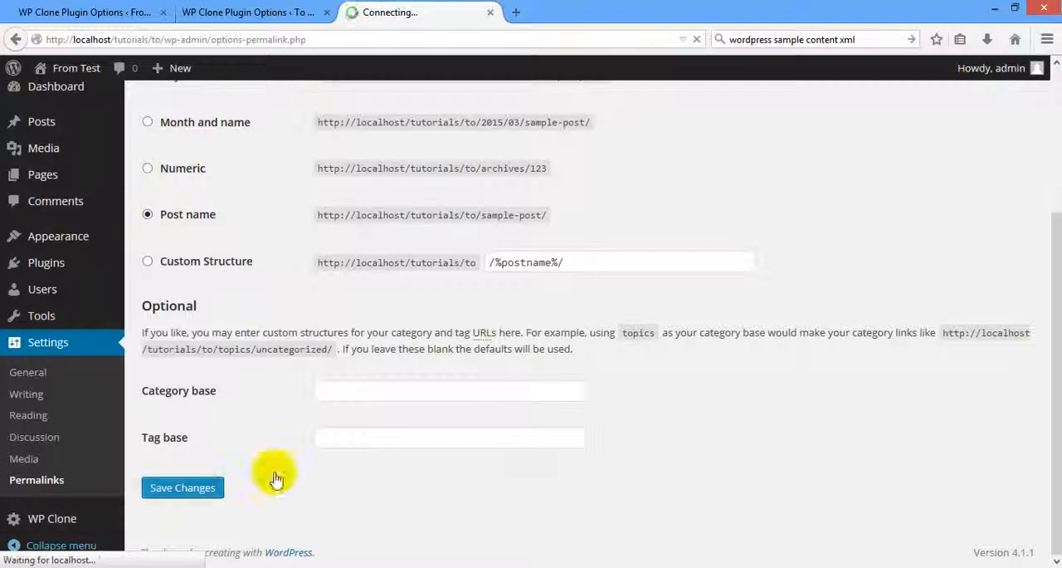
scroll(789, 304, "up", 2)
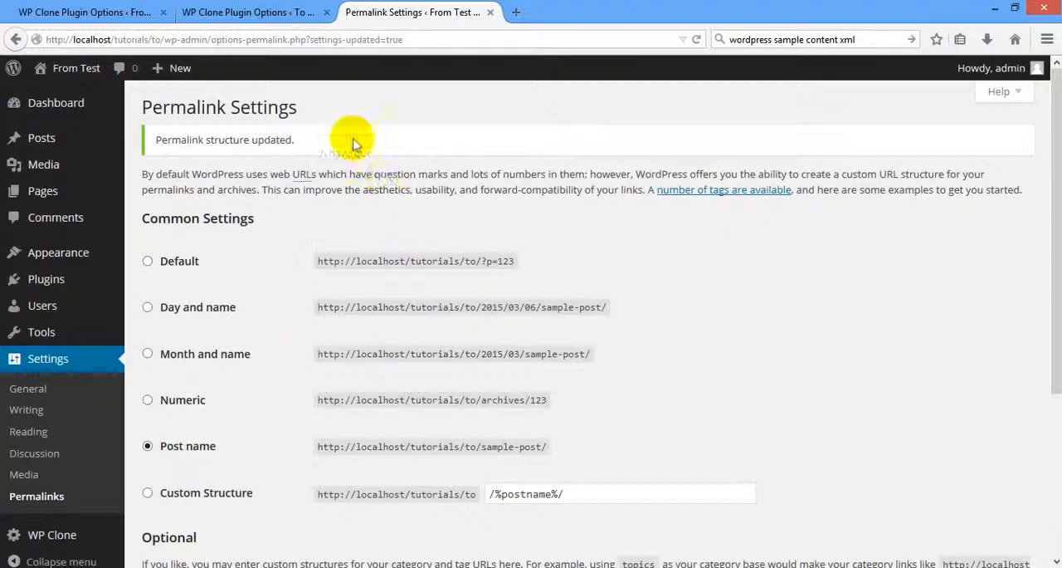
Dismiss the login prompt on the WP Clone page, and open the restored site's front page in a new tab from Permalink Settings.
left_click(248, 12)
left_click(665, 106)
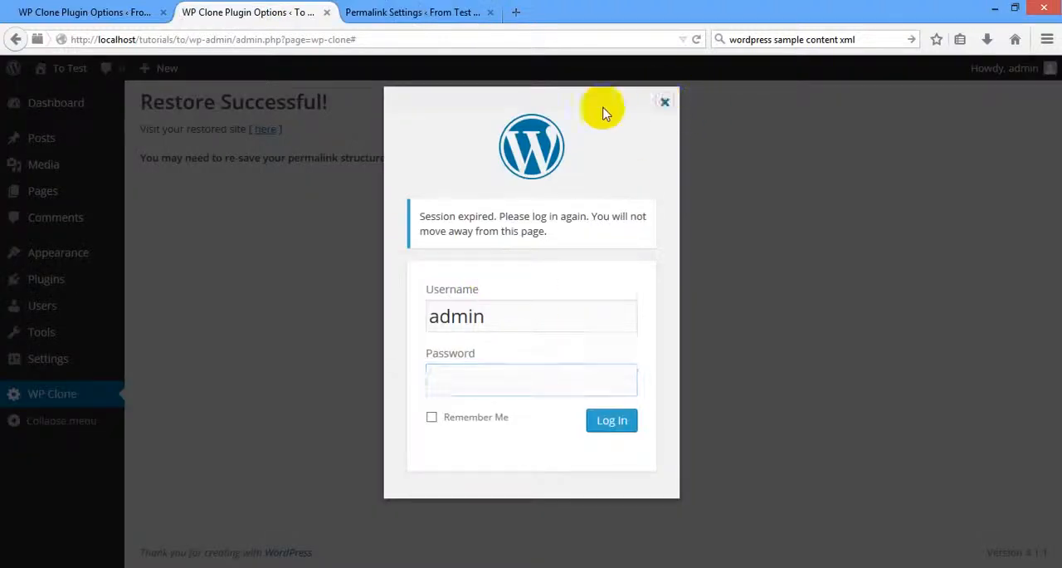
left_click(415, 11)
mouse_move(85, 76)
middle_click(54, 95)
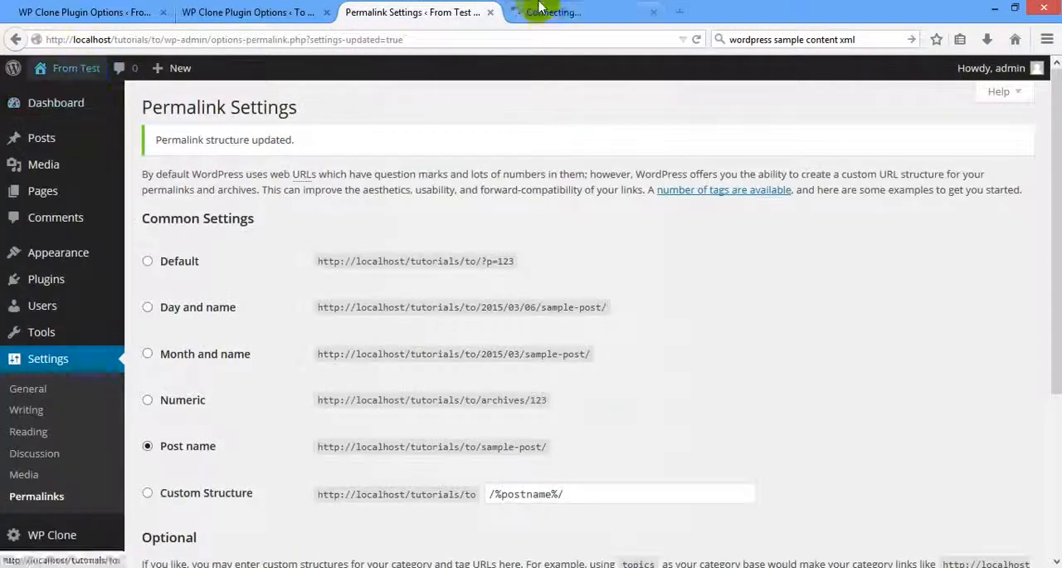
left_click(544, 12)
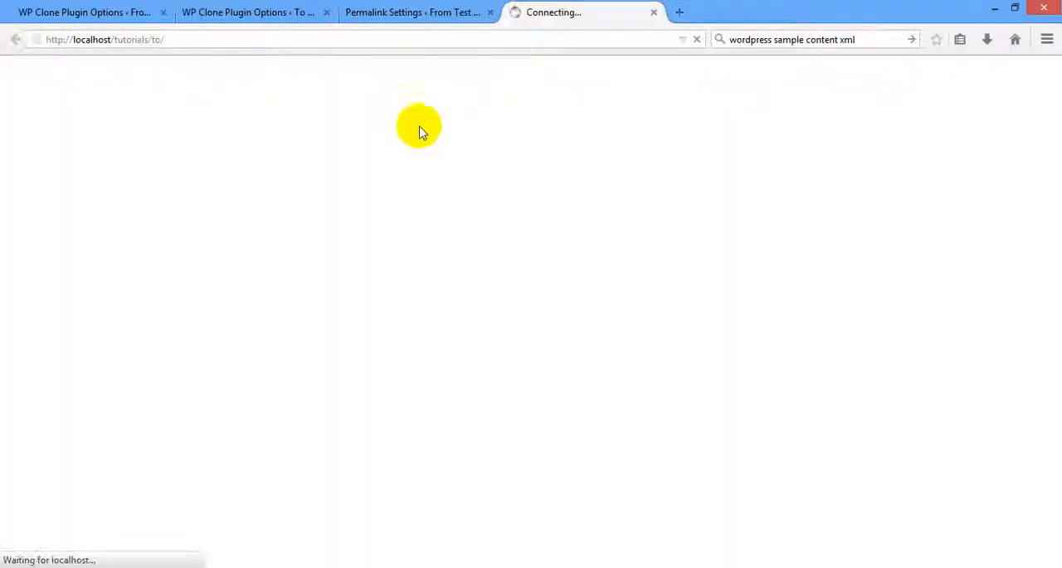
Check the "to" folder in the Permalink Settings page's address and the site name shown in its admin bar.
left_click(436, 11)
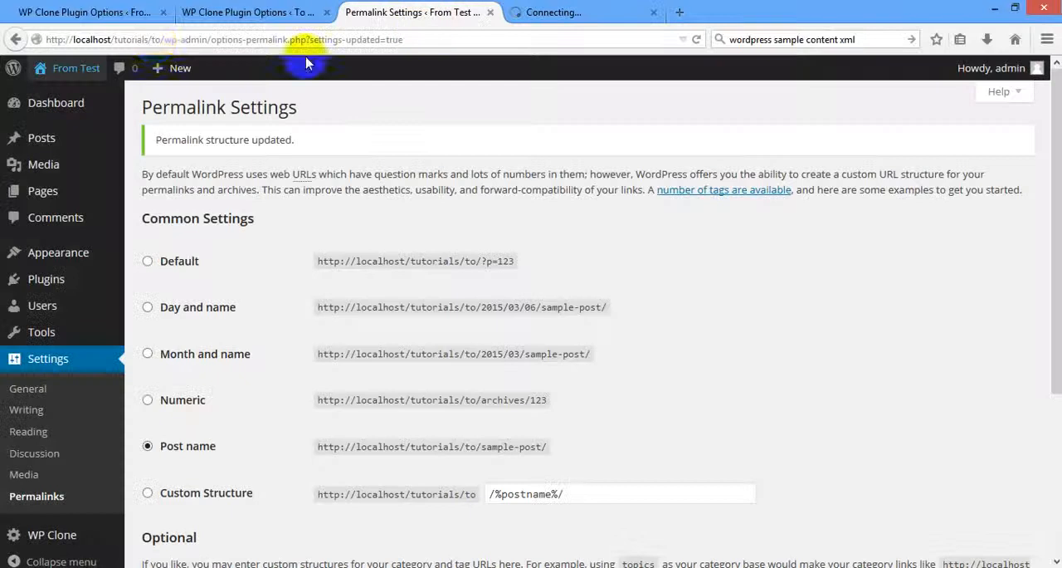
double_click(155, 40)
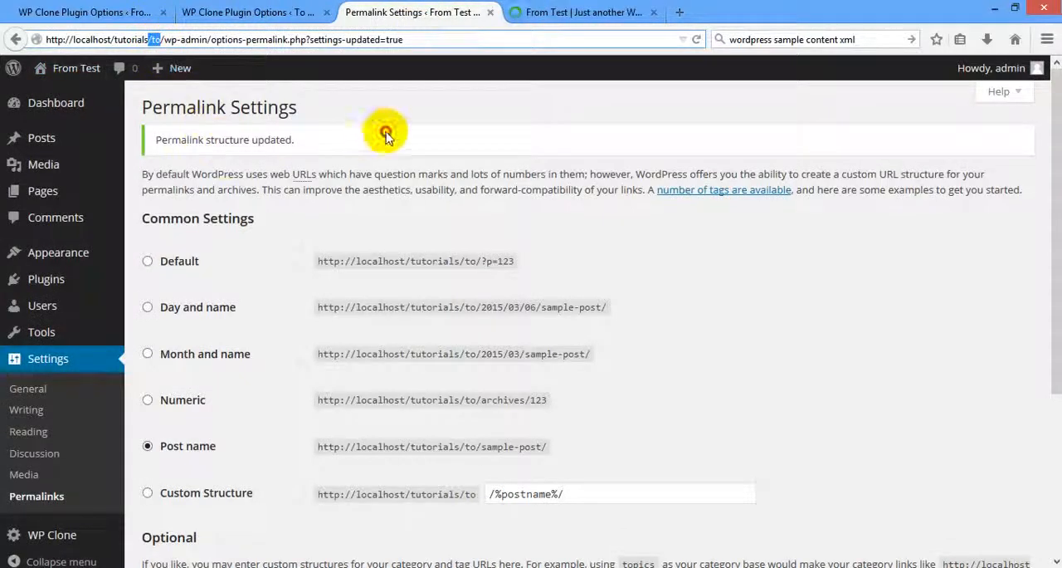
left_click(346, 118)
mouse_move(65, 70)
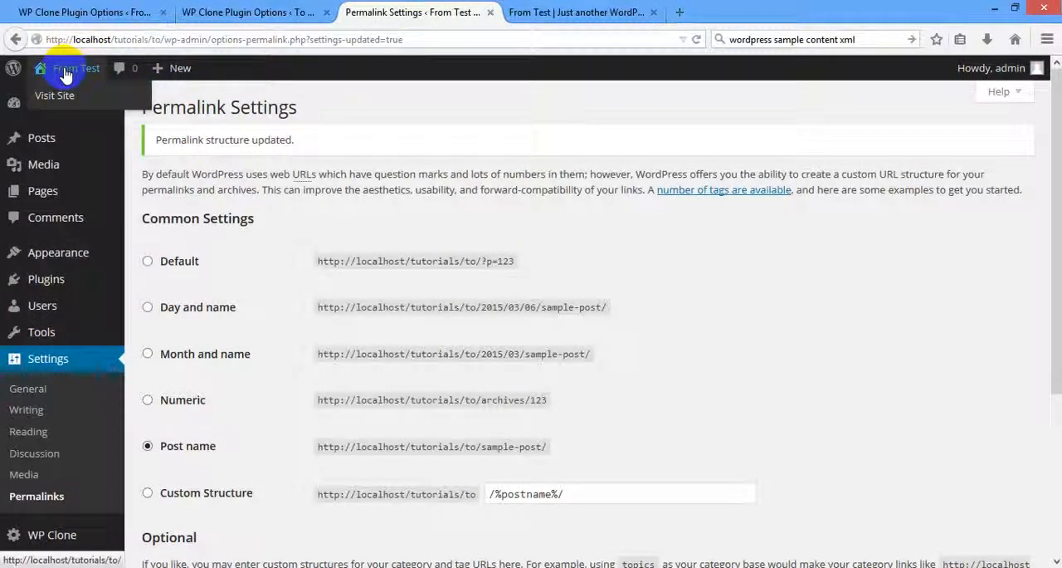
Examine the cloned site's front page, including its header, navigation menu, Hello world! post, sidebar widgets and theme footer.
left_click(612, 11)
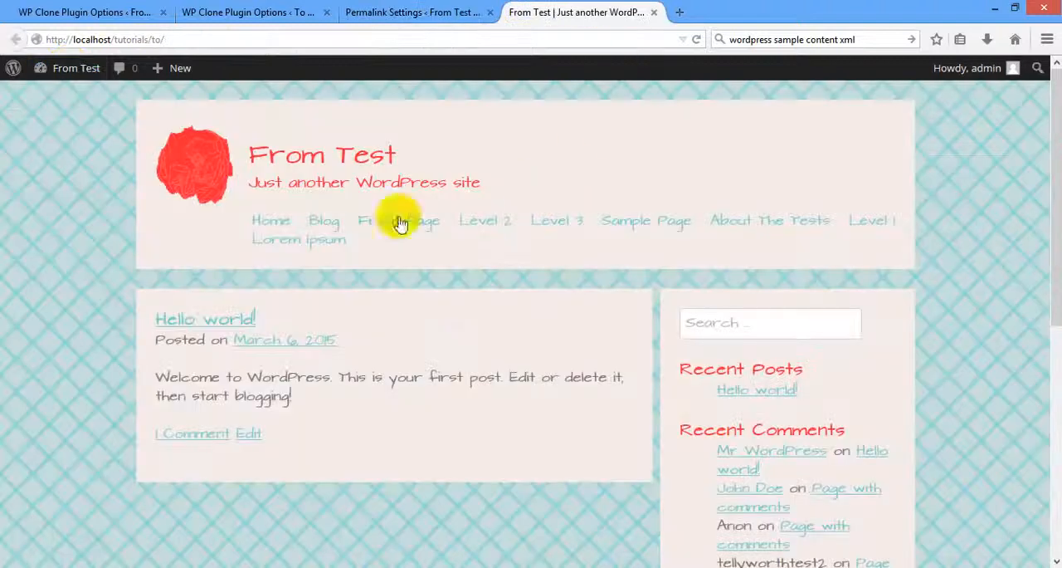
scroll(39, 195, "down", 5)
scroll(43, 198, "up", 5)
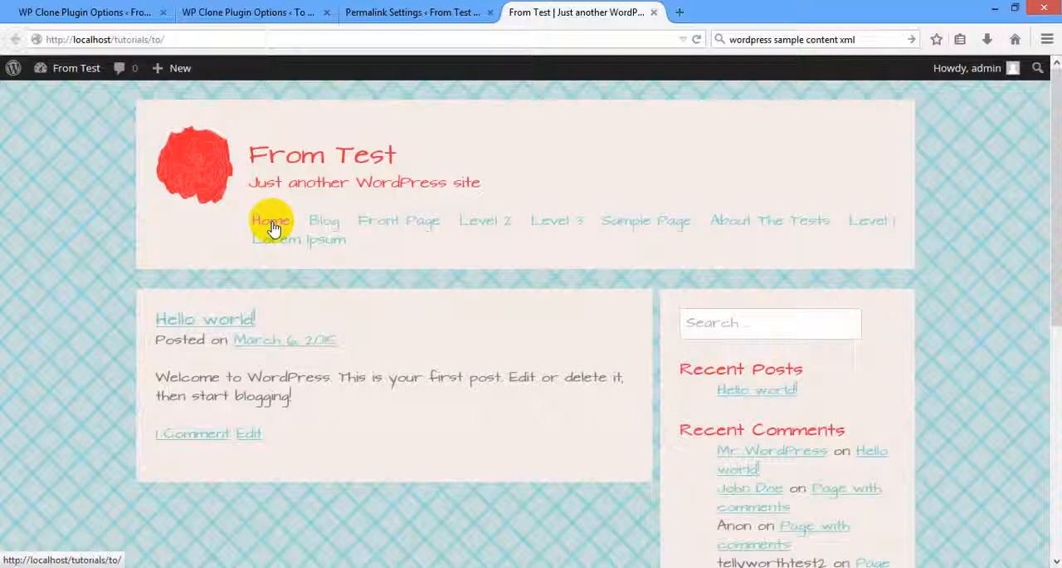
mouse_move(37, 68)
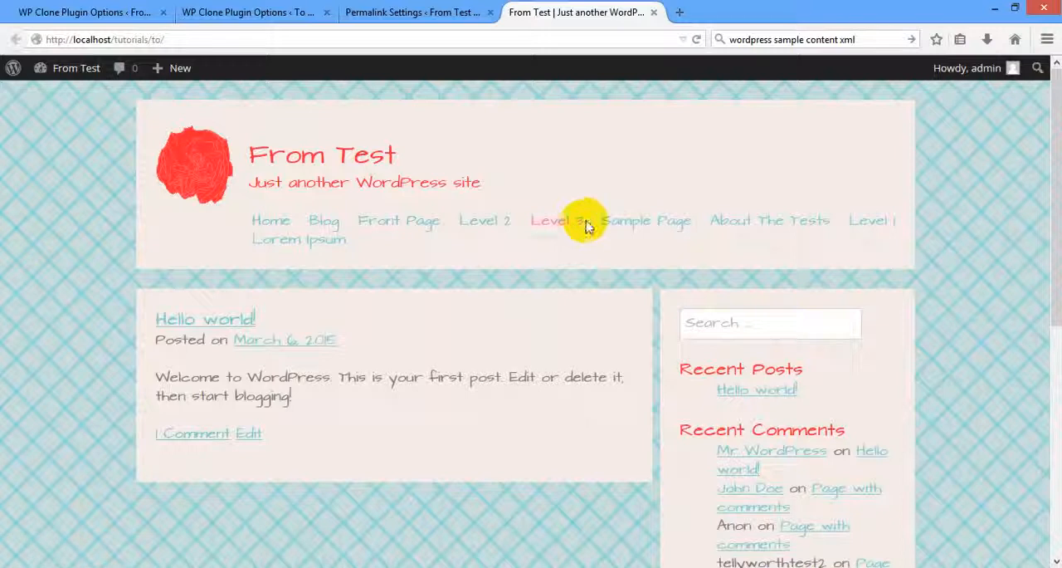
mouse_move(828, 232)
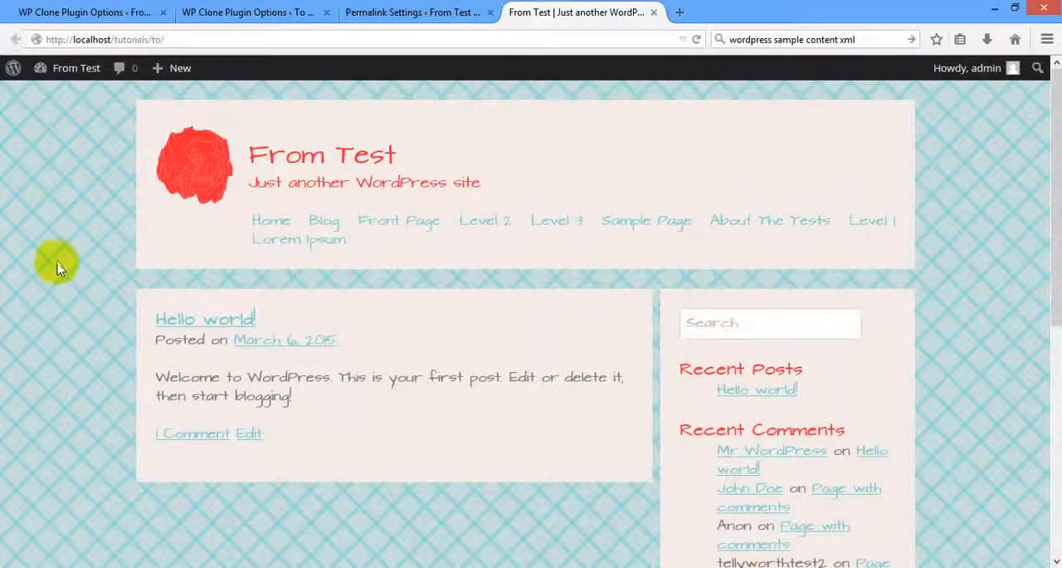
scroll(56, 265, "down", 5)
scroll(56, 266, "up", 5)
scroll(56, 266, "down", 5)
scroll(58, 266, "up", 3)
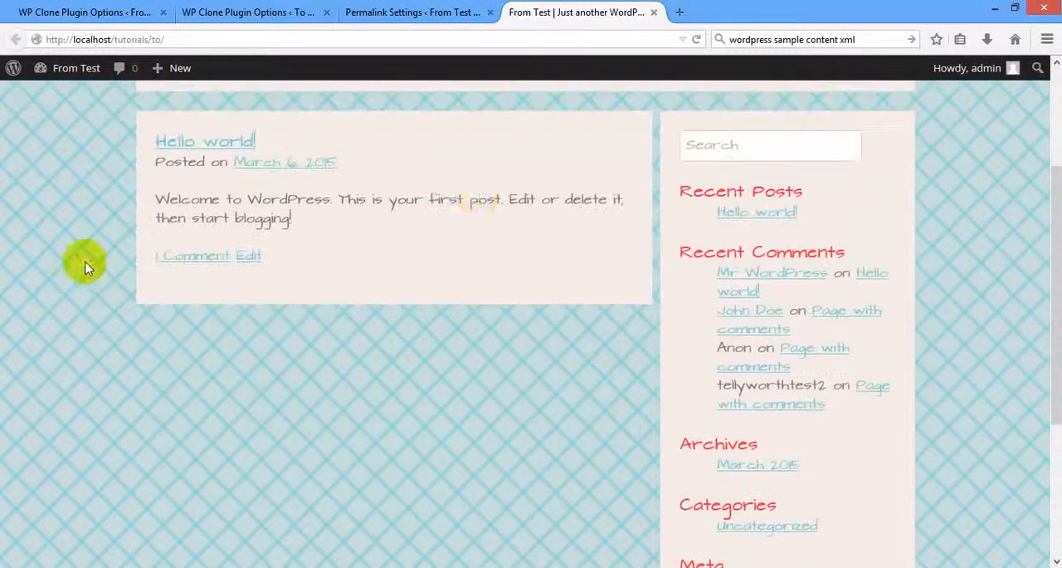
double_click(453, 199)
left_click_drag(224, 195, 199, 199)
left_click(72, 216)
scroll(73, 217, "down", 3)
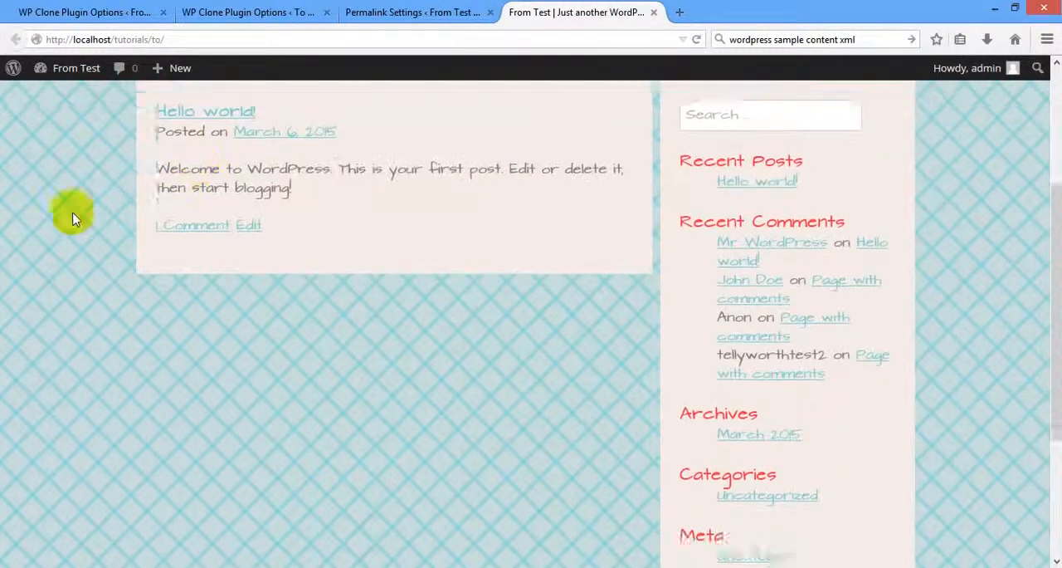
scroll(75, 226, "up", 5)
scroll(75, 222, "down", 5)
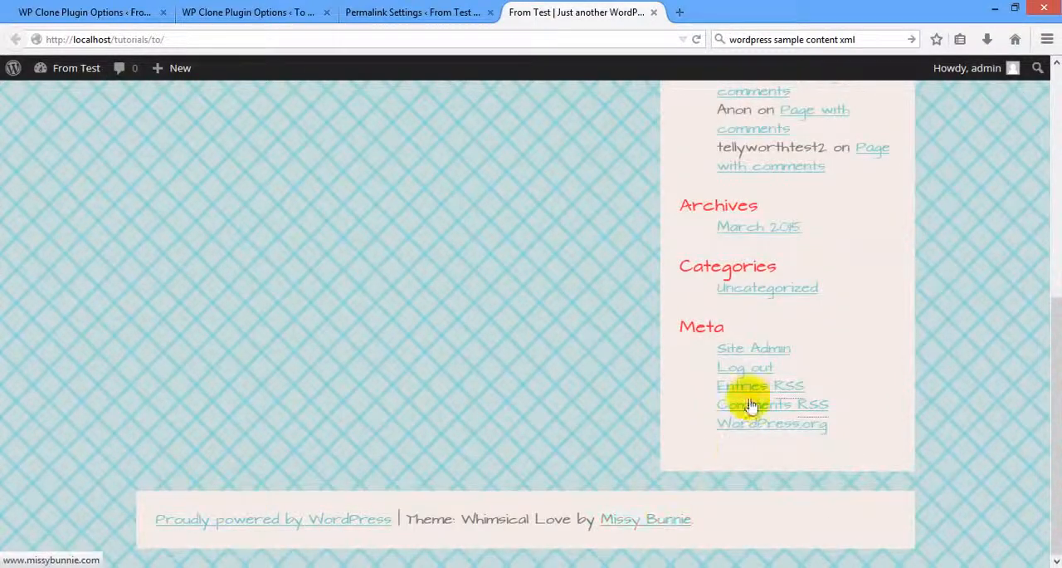
scroll(742, 340, "up", 5)
scroll(739, 330, "up", 1)
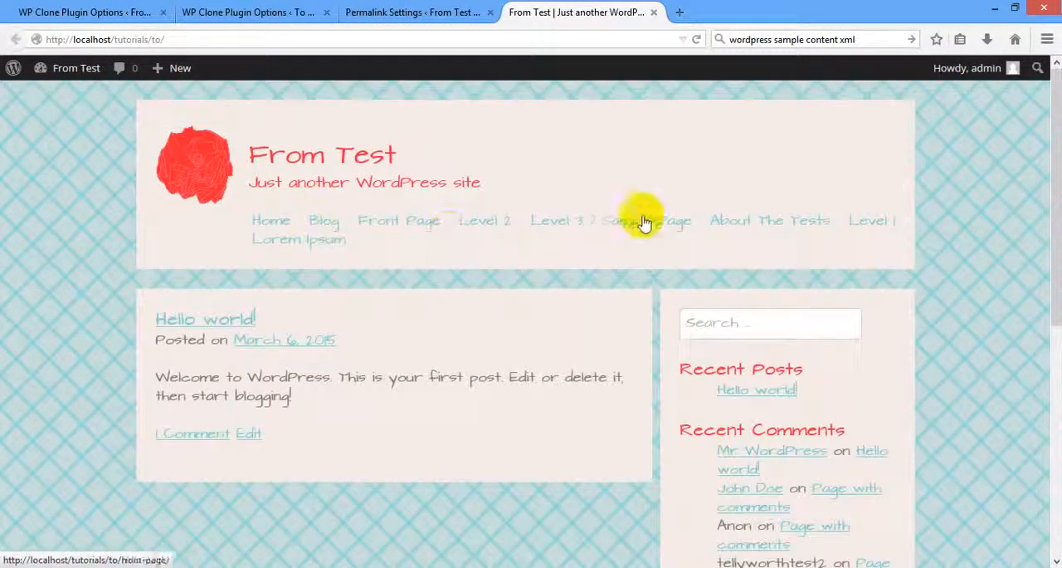
mouse_move(763, 214)
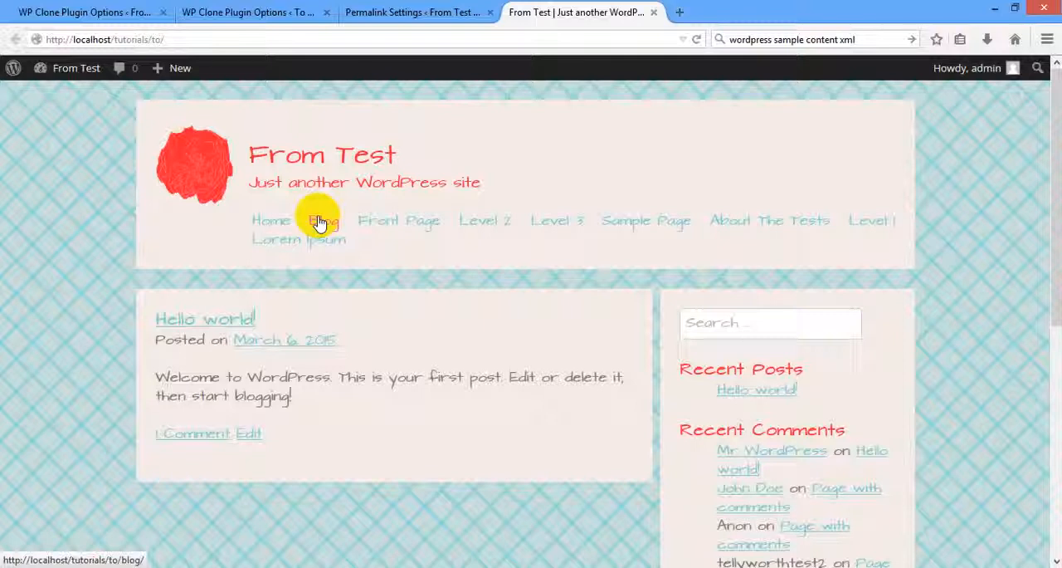
left_click(928, 566)
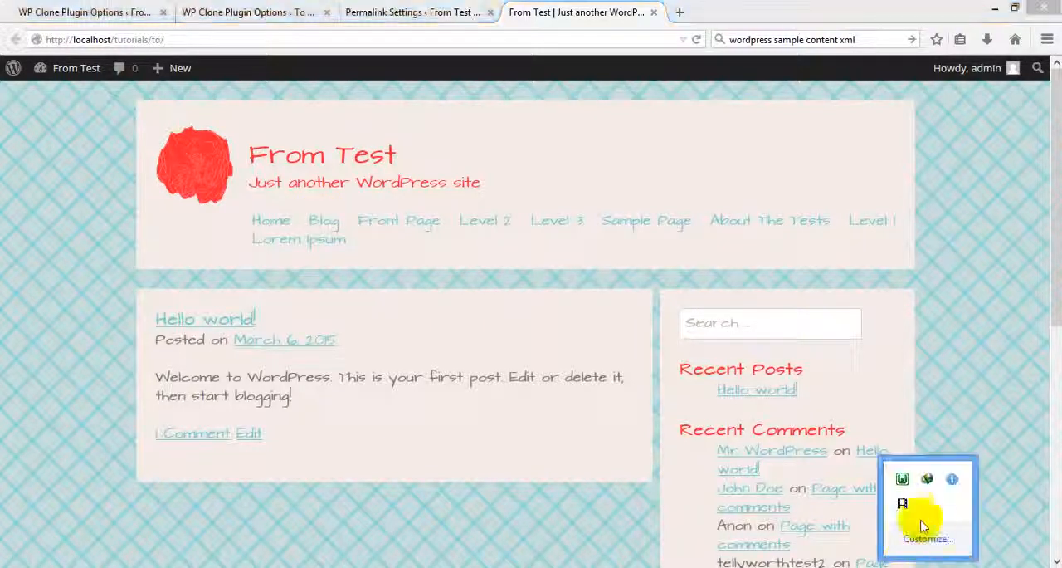